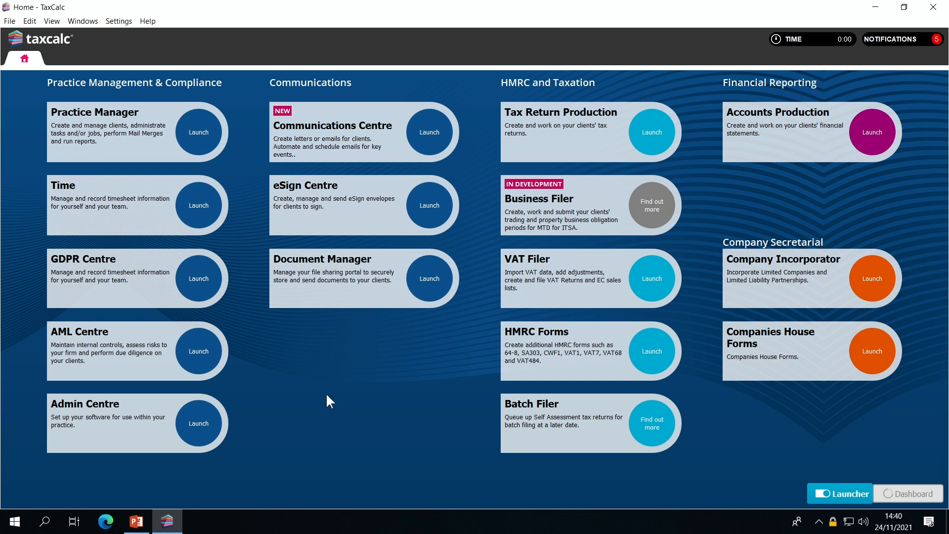
Show the licence information for the Communications Centre product.
click(149, 21)
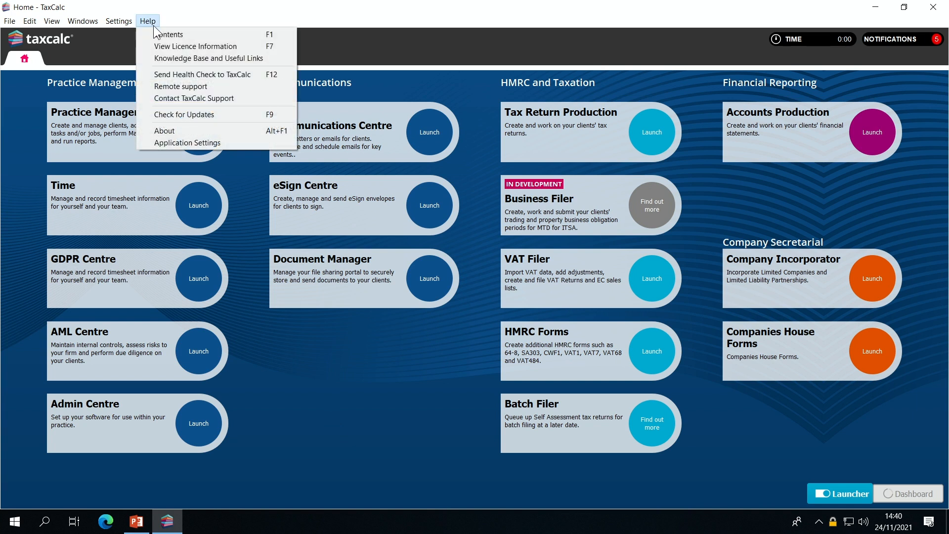
click(168, 46)
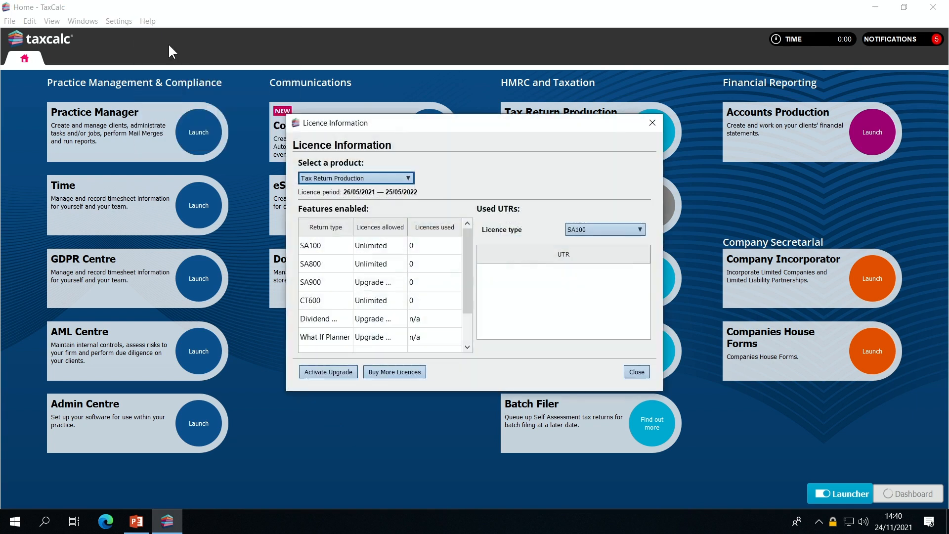
click(339, 177)
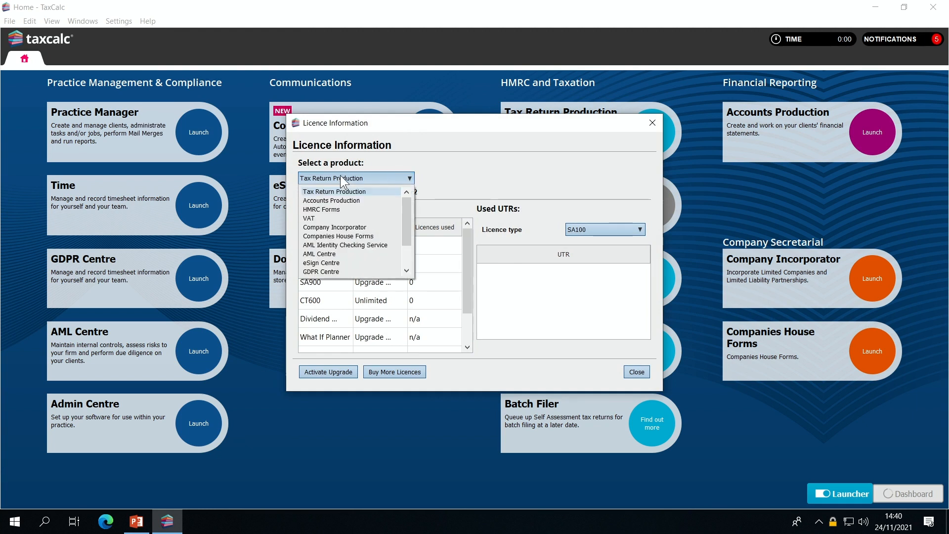
scroll(354, 235, down, 2)
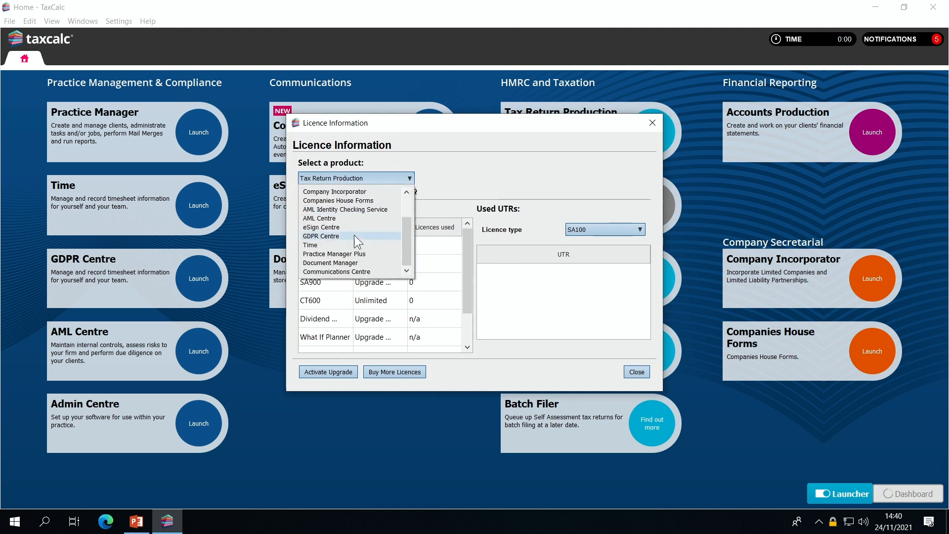
click(358, 272)
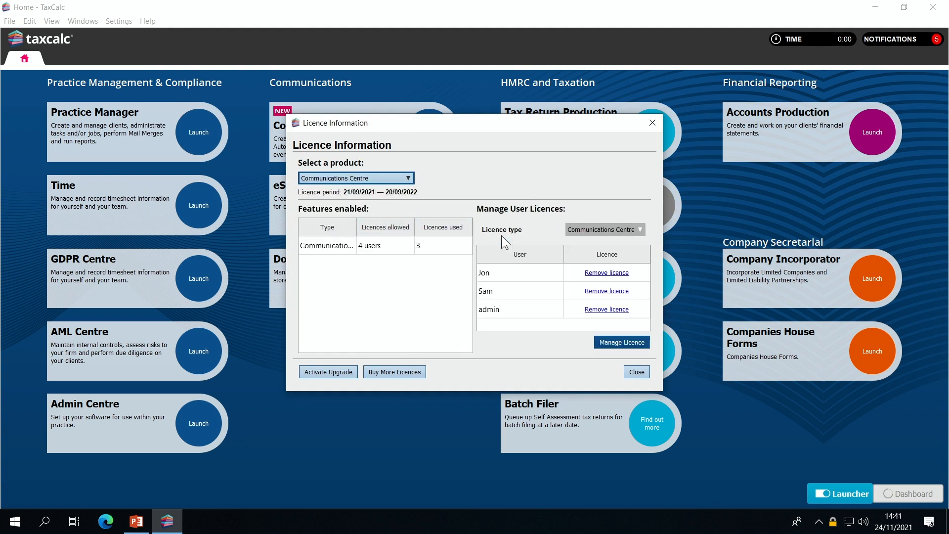
Assign a Communications Centre licence to the second user in the unlicensed users list, and close the licence information.
click(623, 341)
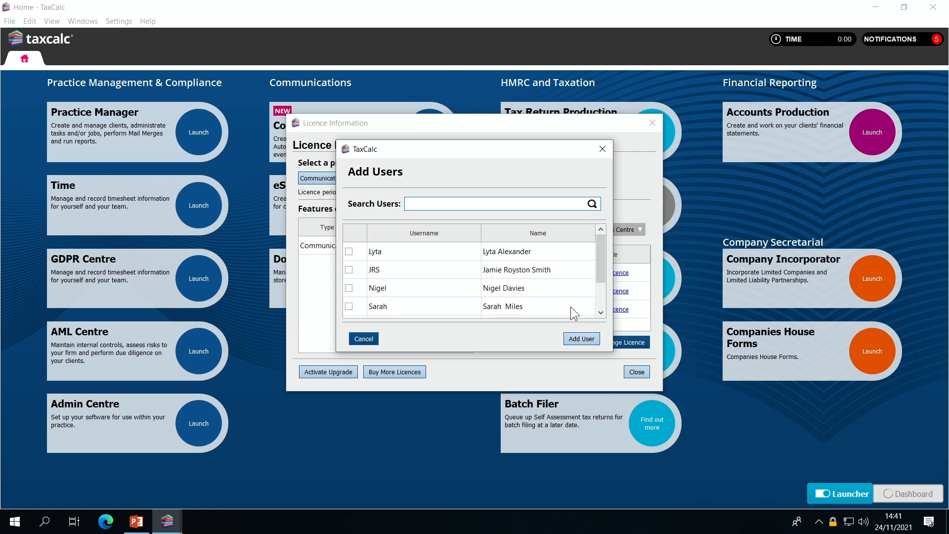
click(349, 269)
click(579, 340)
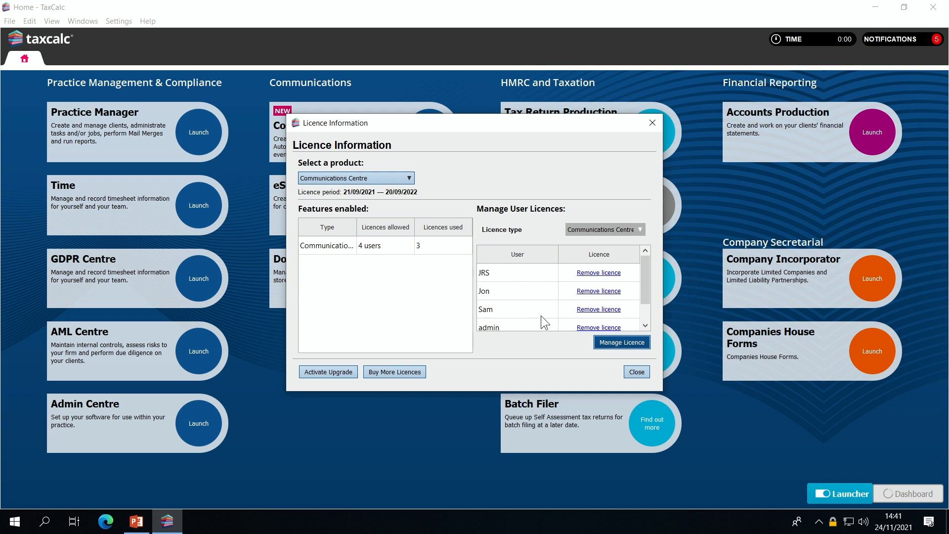
click(636, 372)
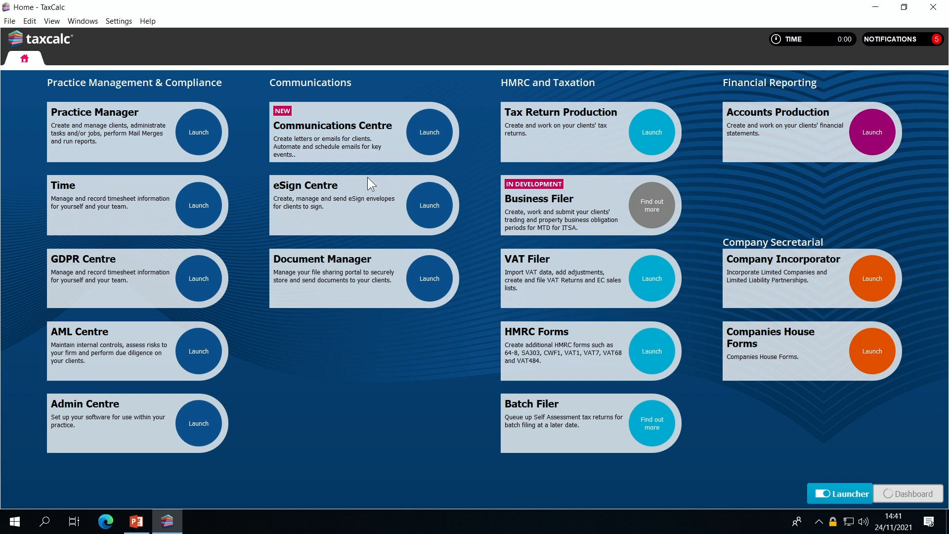
Start a new message in Communications Centre and select the Test Demo office email account as the sender.
click(425, 139)
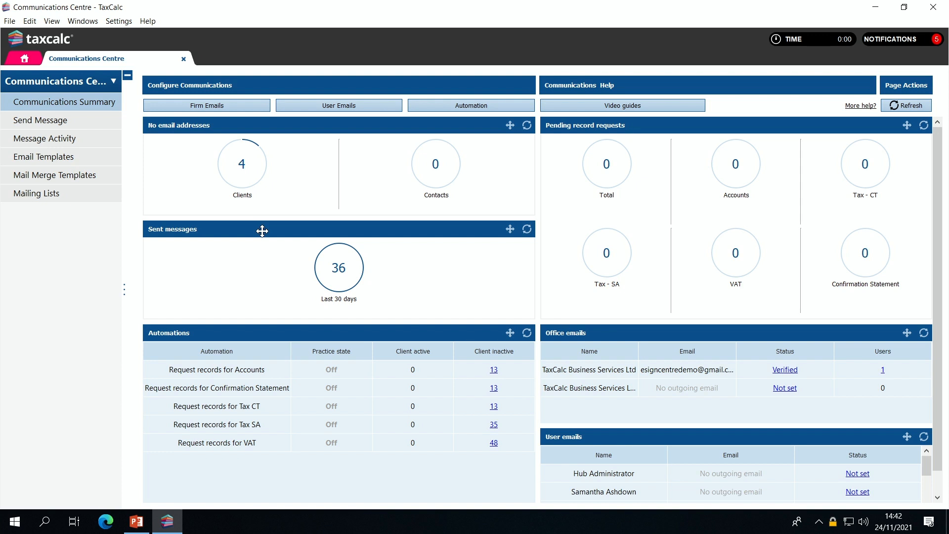
click(91, 120)
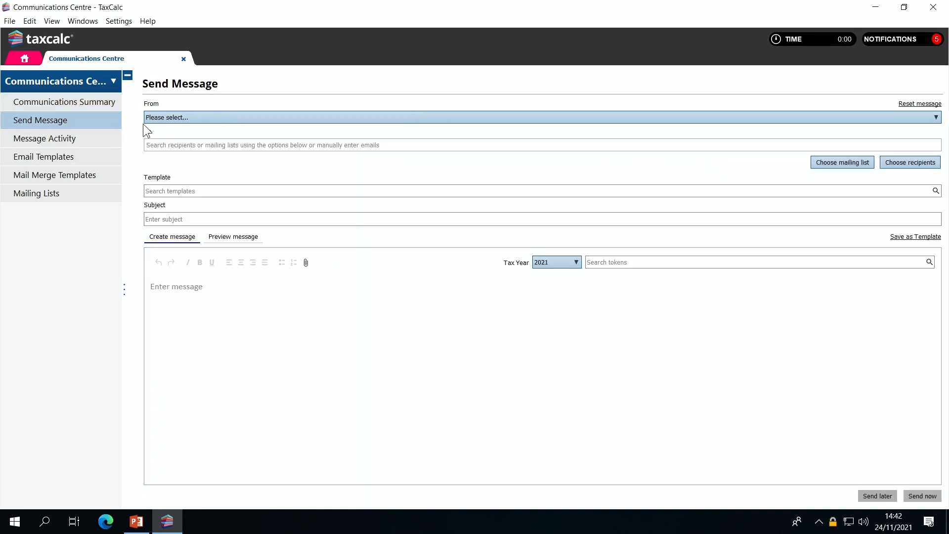
click(174, 117)
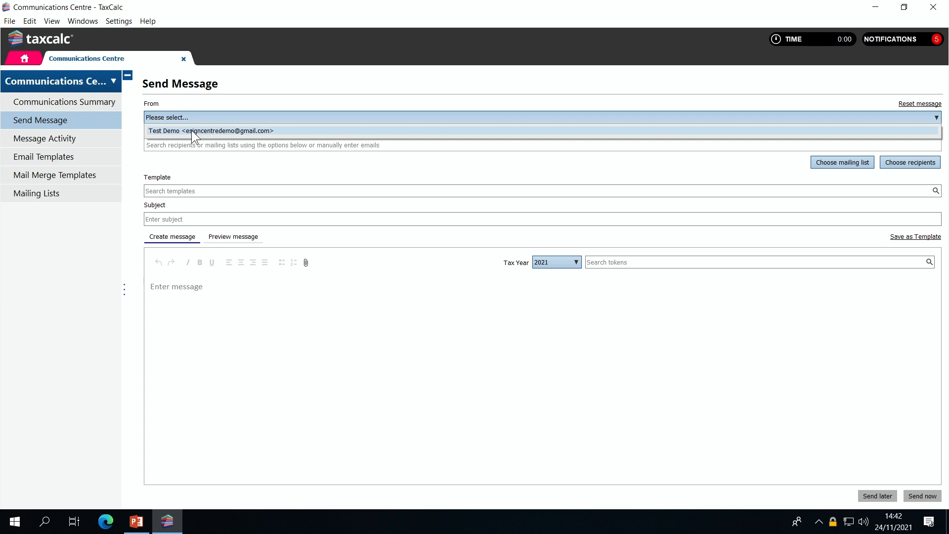
click(191, 130)
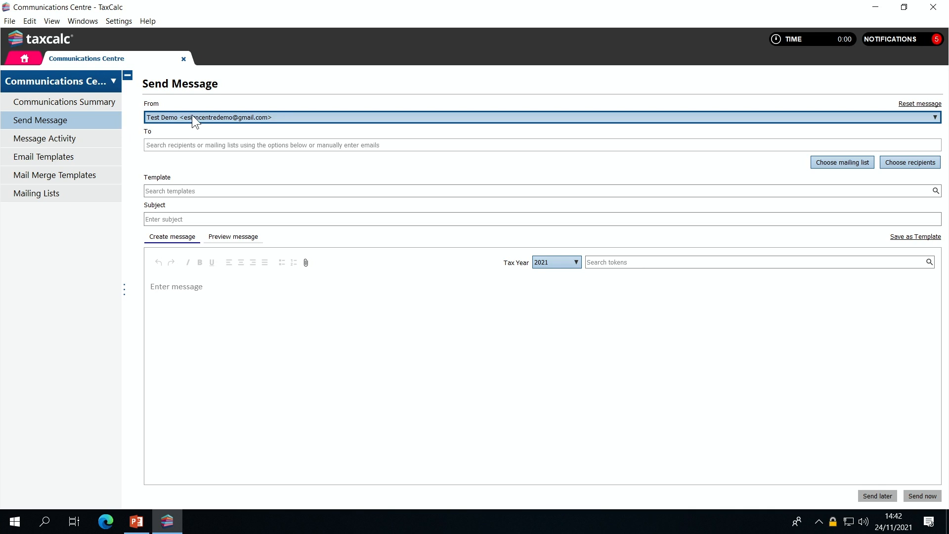
click(196, 119)
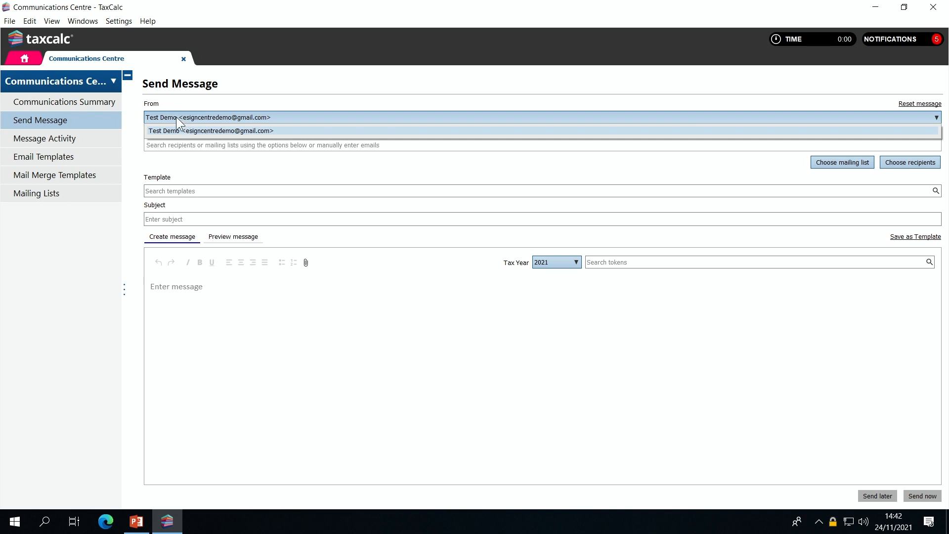
Open the outgoing email settings of the TaxCalc Business Services Ltd office from the communications summary.
click(90, 103)
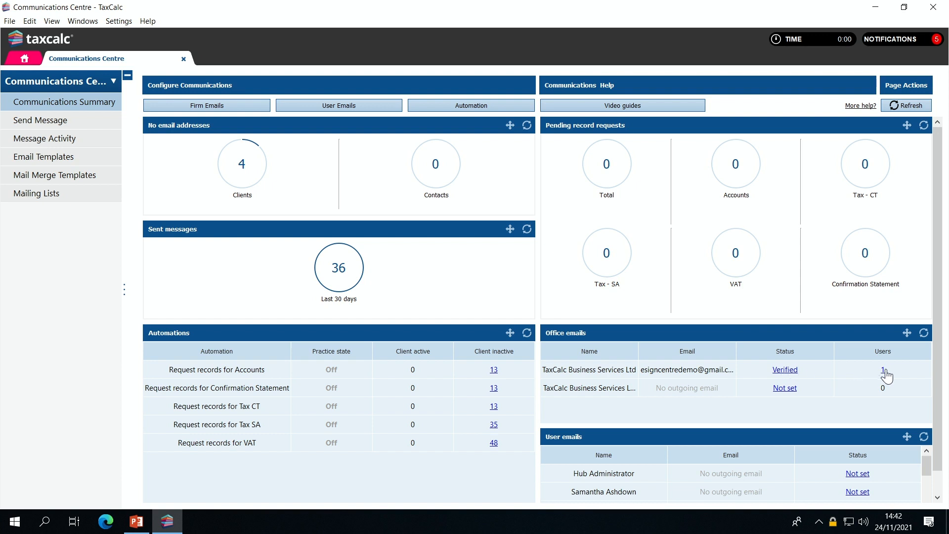
click(785, 370)
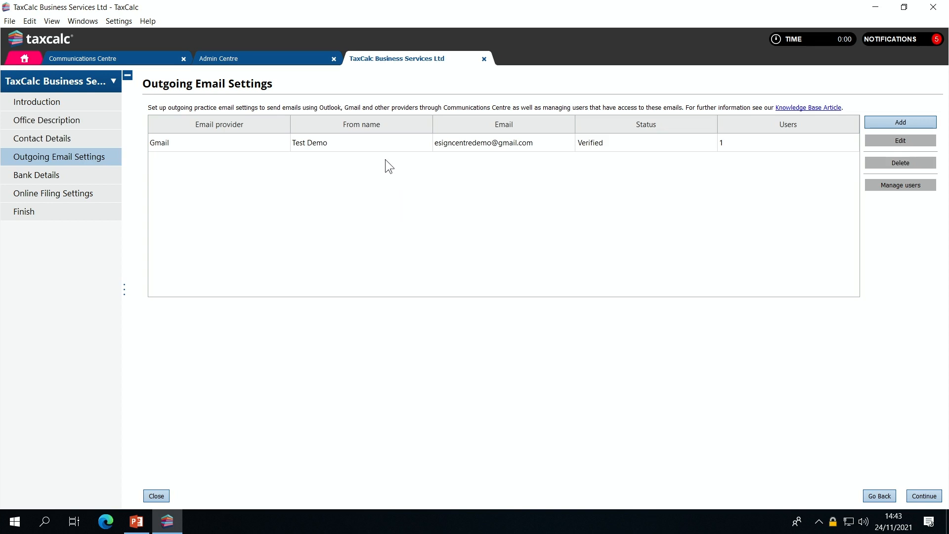
Try the Gmail, Office 365 and Outlook provider presets in a new SMTP account for the office, and discard the entry.
click(911, 128)
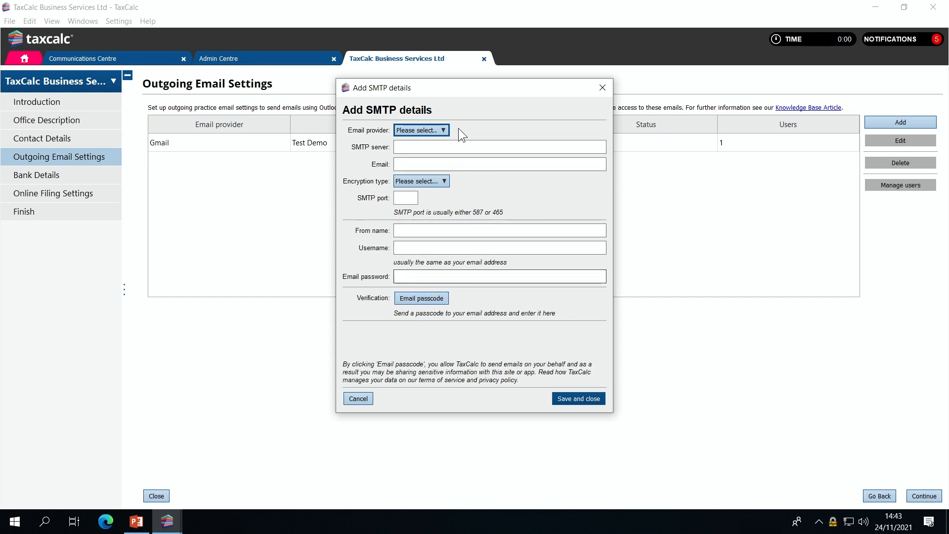
click(425, 130)
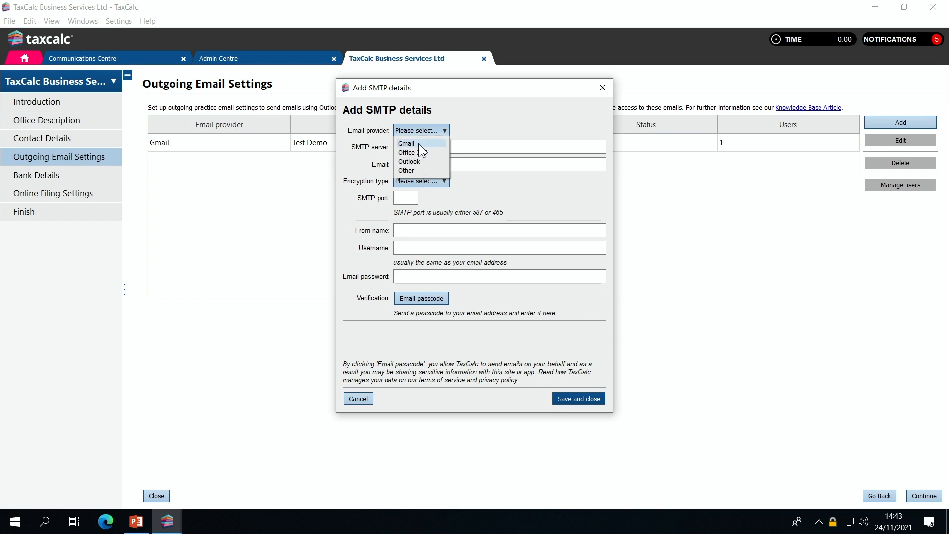
click(419, 144)
click(419, 130)
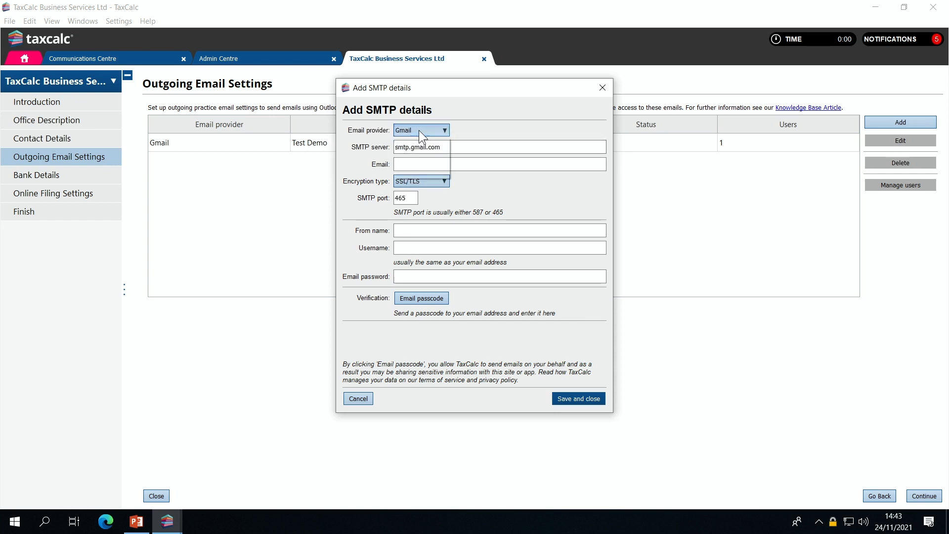
click(421, 152)
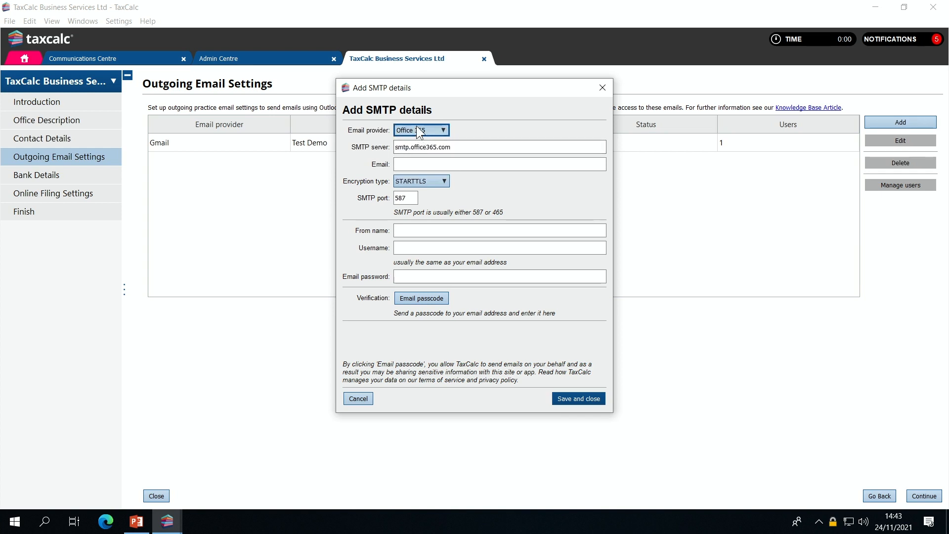
click(419, 129)
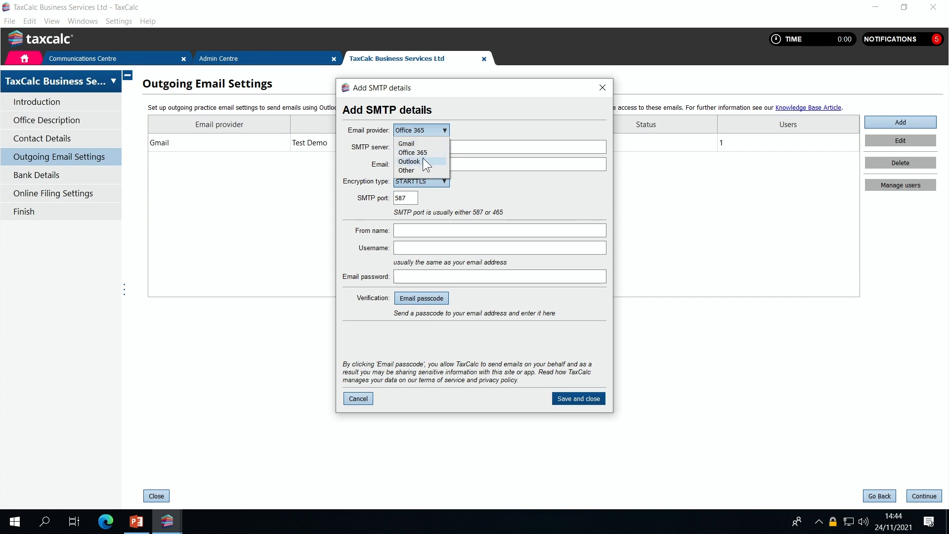
click(424, 160)
click(420, 130)
click(422, 144)
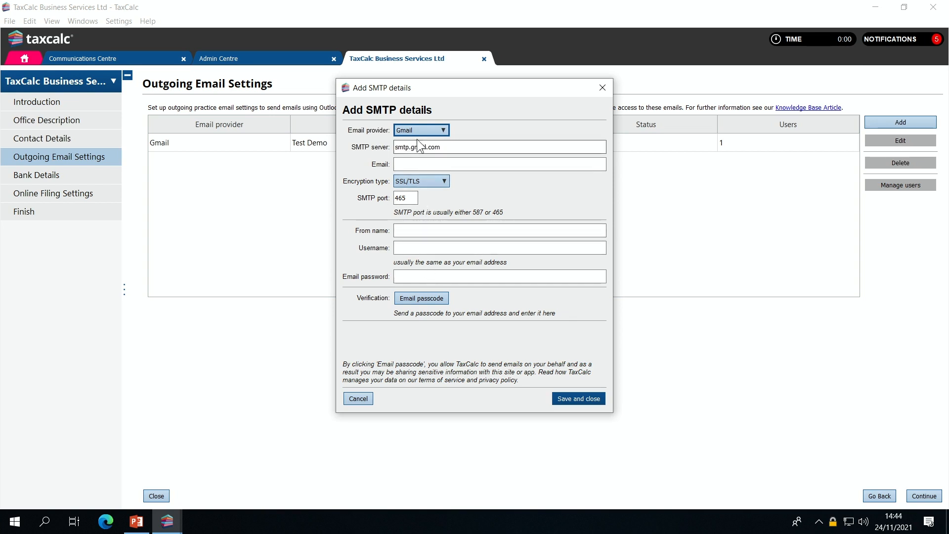
click(419, 151)
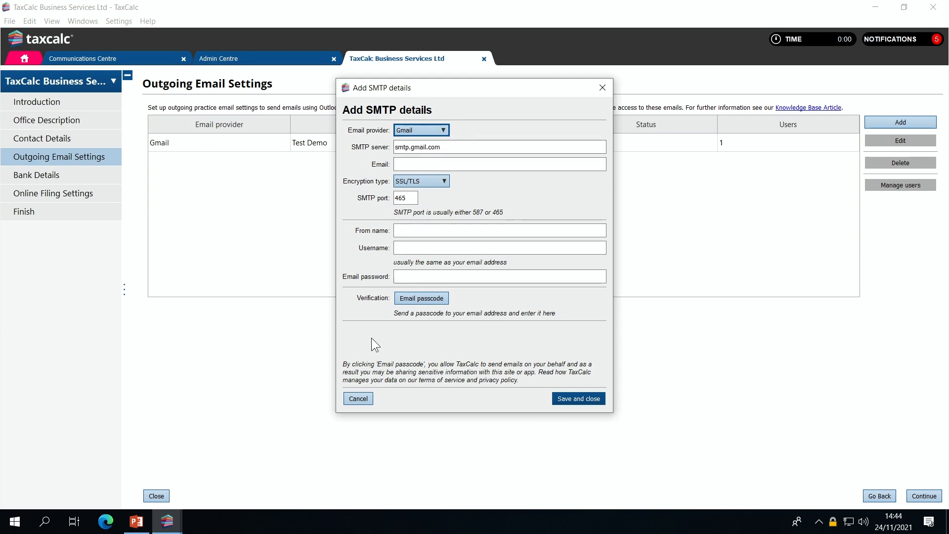
click(360, 398)
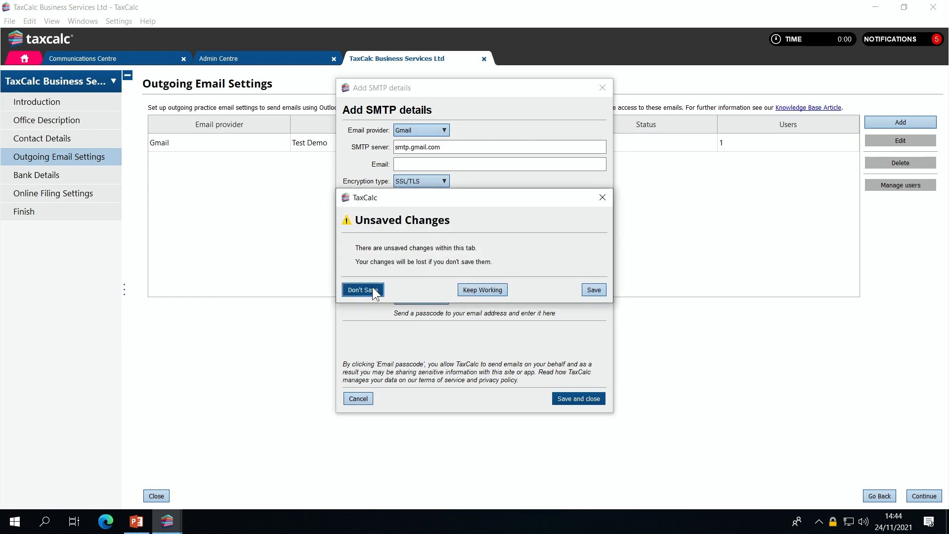
click(364, 291)
Review the SMTP details of the existing Test Demo Gmail account and leave them without saving.
click(598, 147)
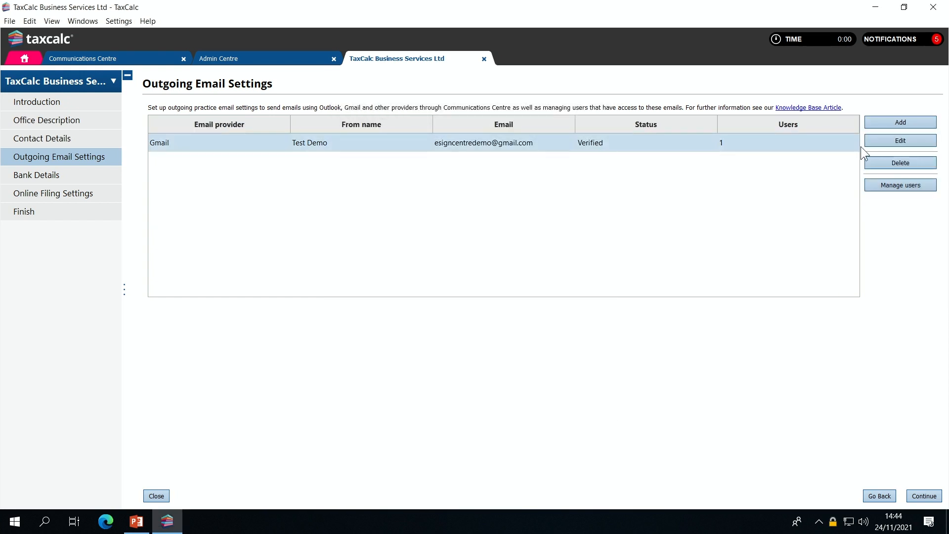
click(900, 142)
drag(407, 91, 407, 99)
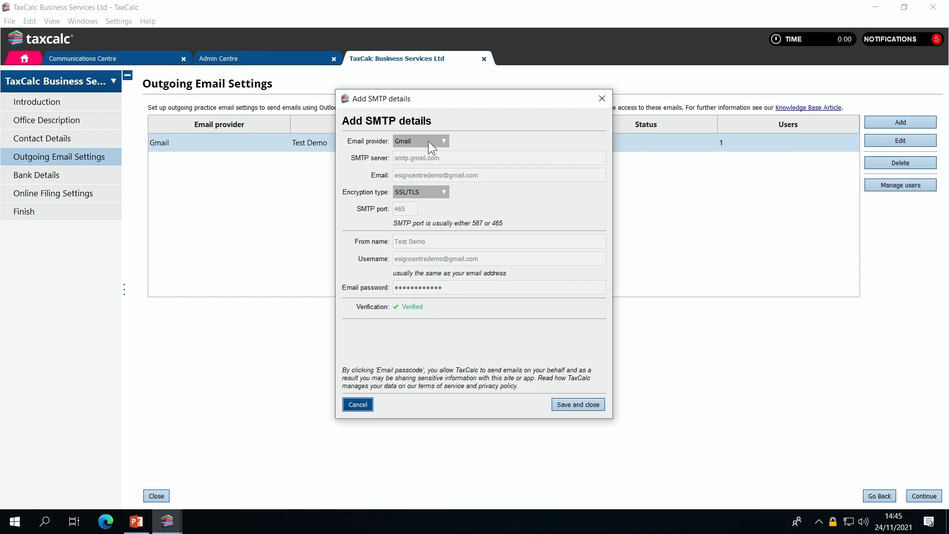
click(361, 405)
Open the newly licensed user's outgoing email settings from the summary, view the blank SMTP details form, and close both.
click(117, 57)
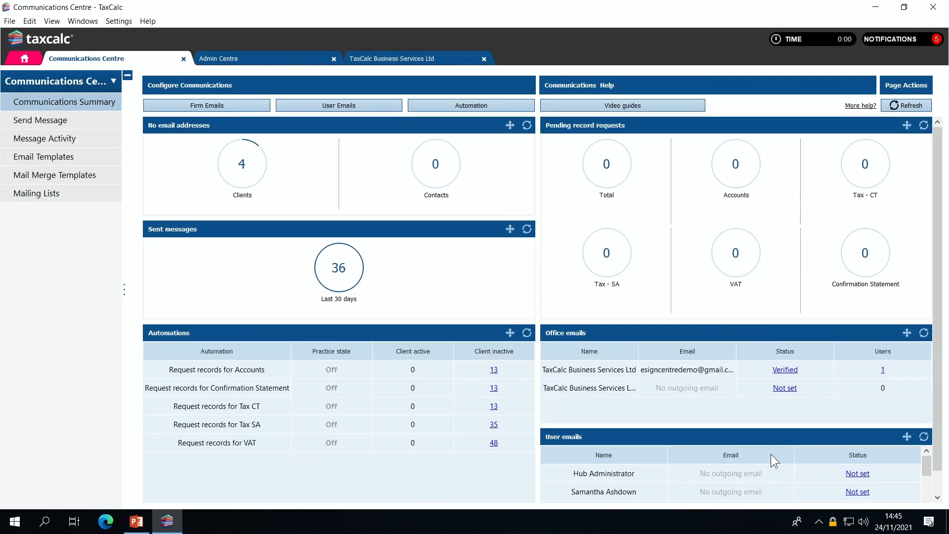
scroll(774, 481, down, 2)
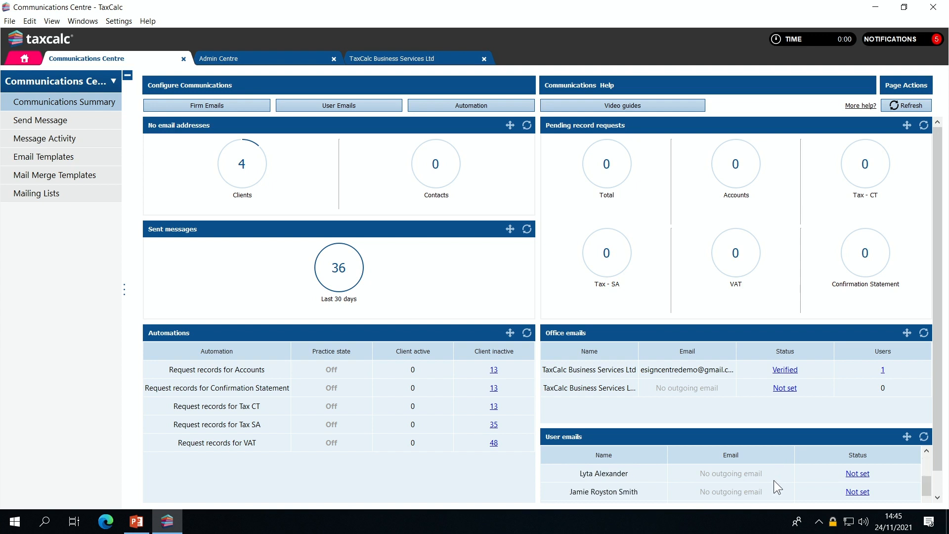
click(857, 492)
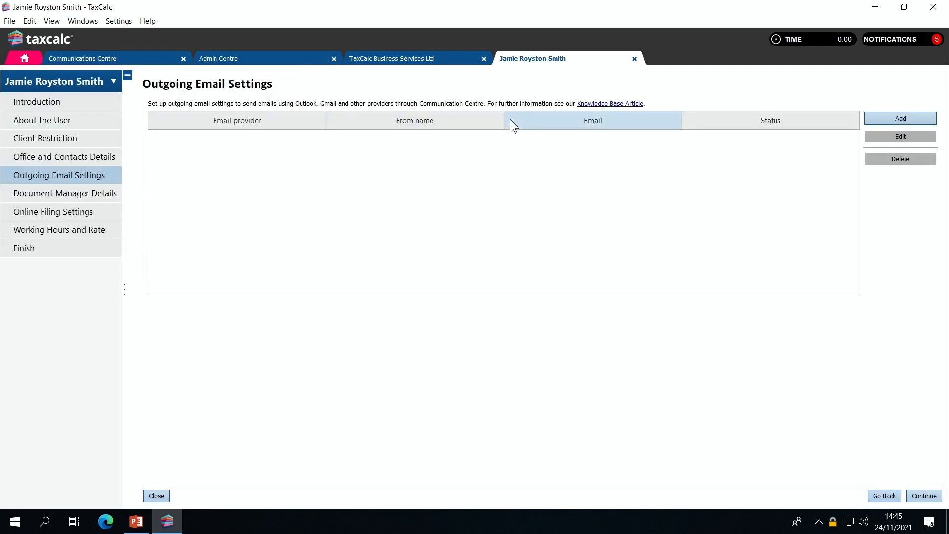
click(898, 119)
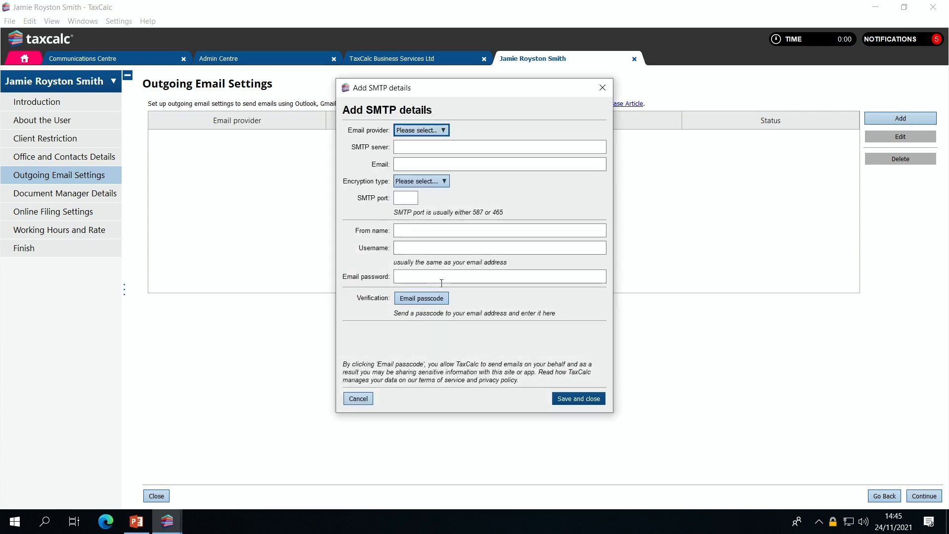
click(602, 89)
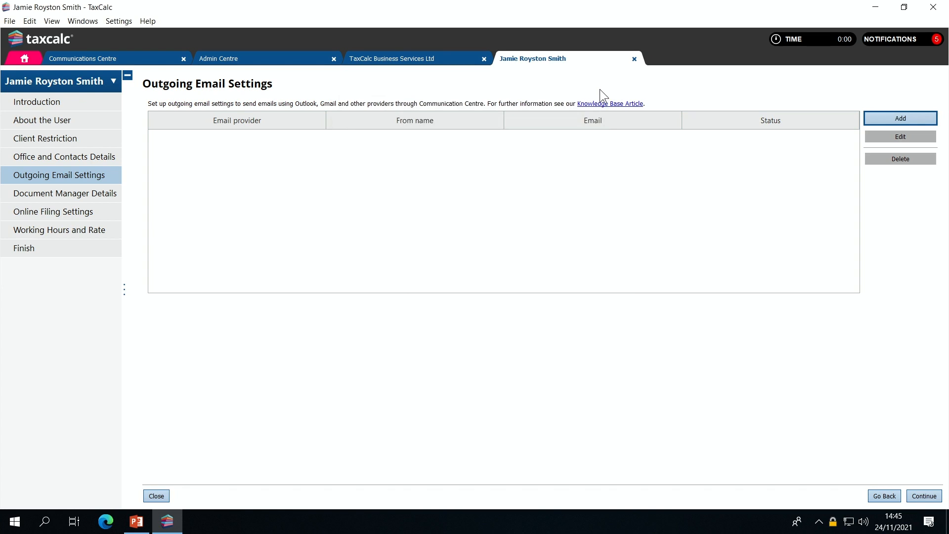
click(633, 59)
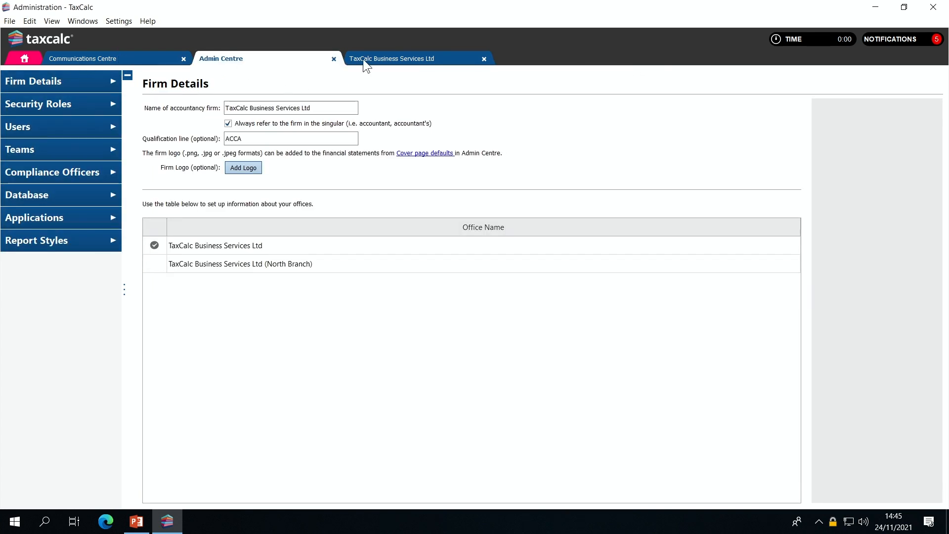
Grant the newly licensed user access to the shared Test Demo Gmail account of the TaxCalc Business Services Ltd office.
click(410, 57)
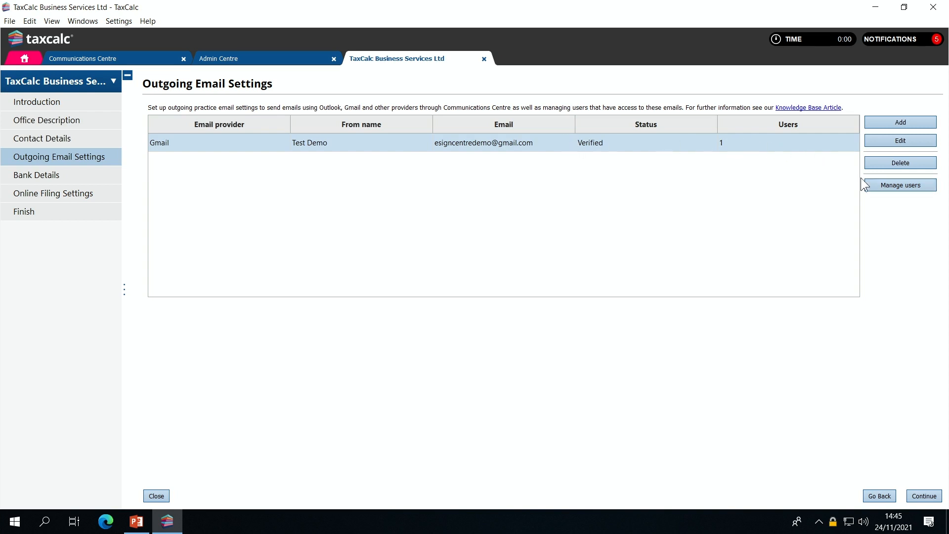
click(893, 186)
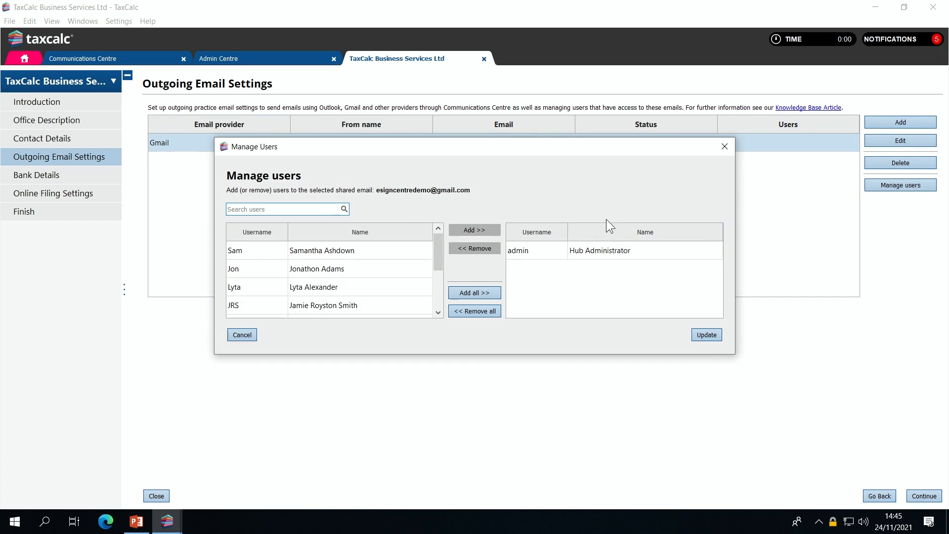
click(303, 307)
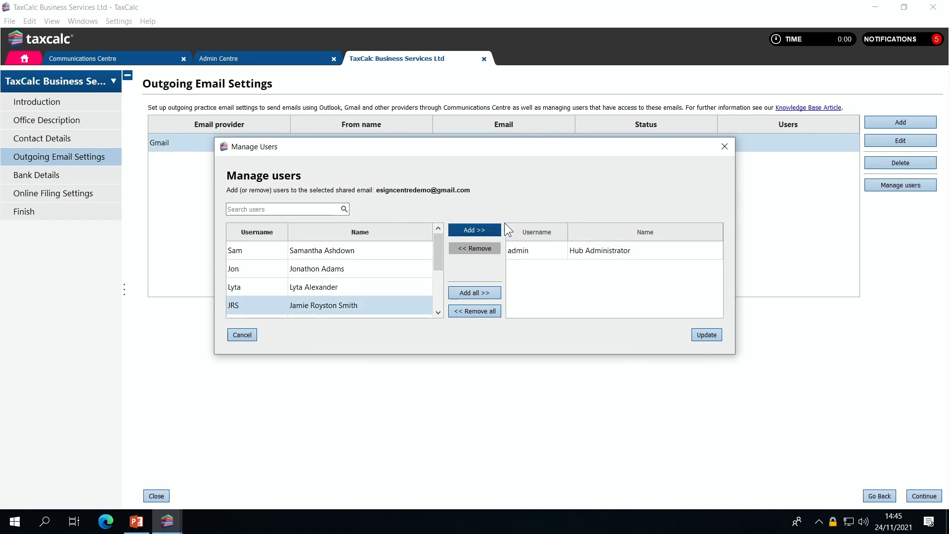
click(478, 230)
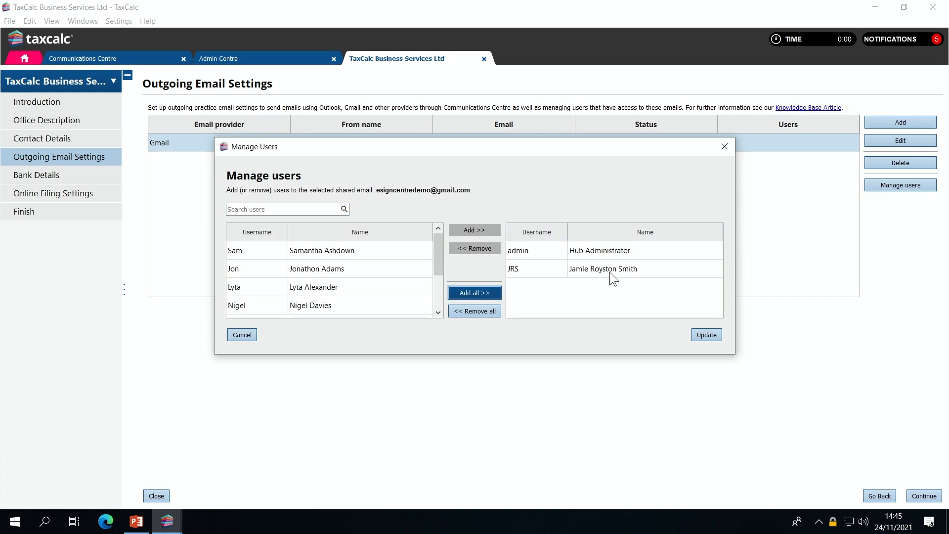
click(705, 334)
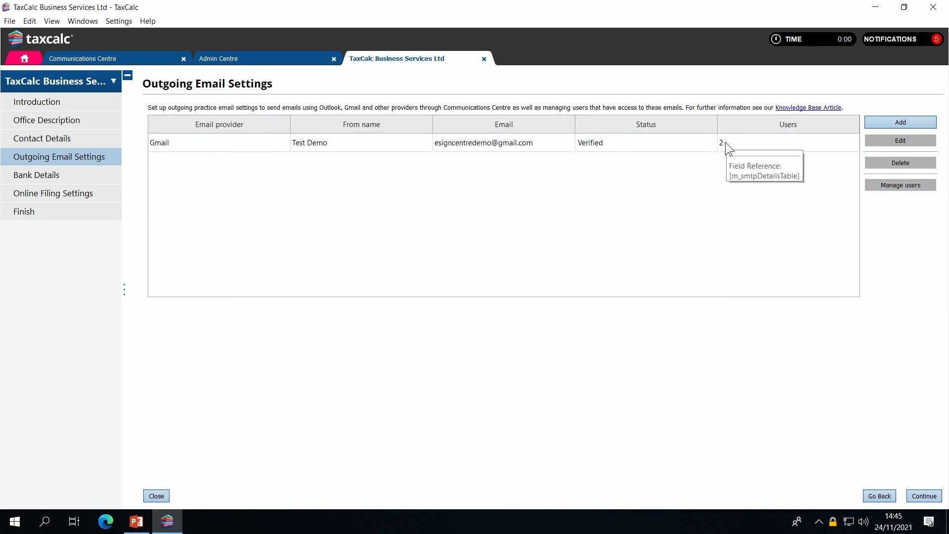
Finish and save the office's settings, and refresh the office emails in the Communications Centre summary.
click(48, 218)
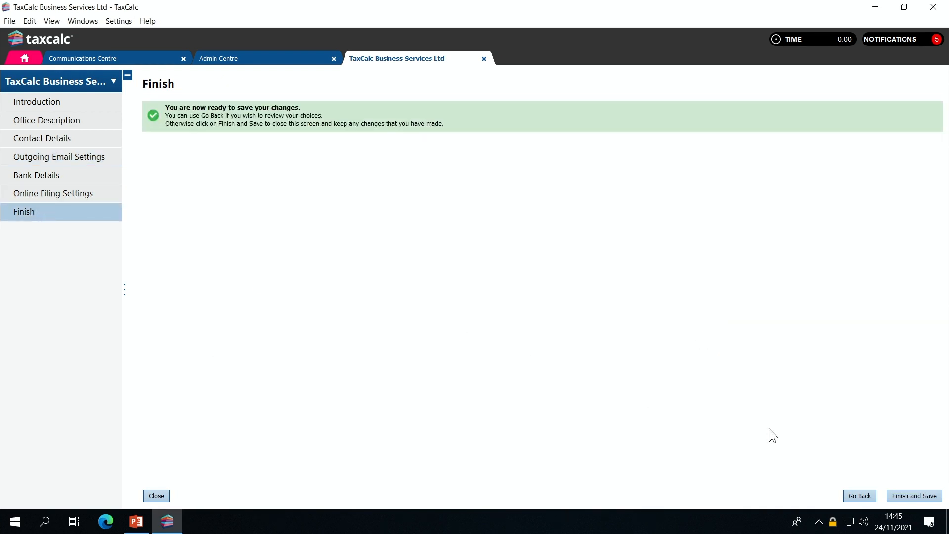
click(911, 497)
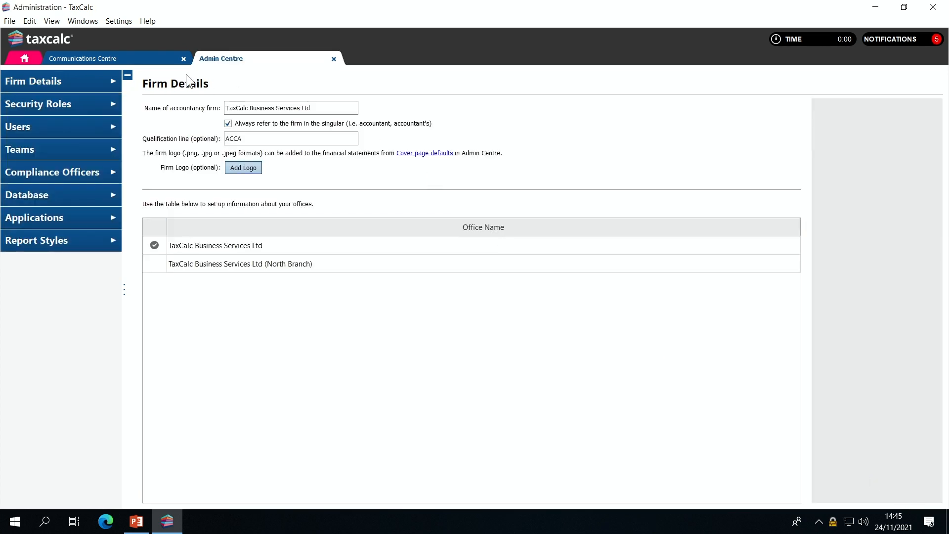
click(125, 58)
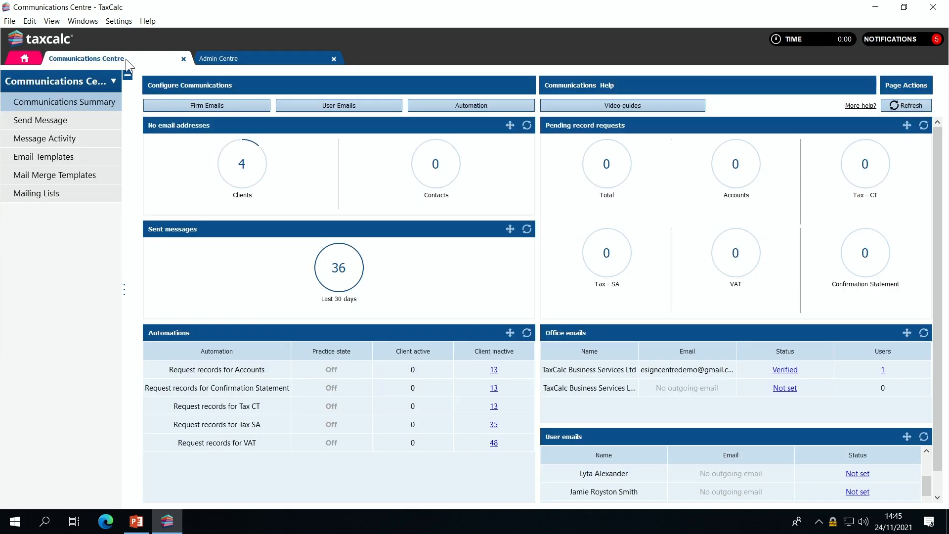
click(923, 334)
Start a message from the Payment on Account July email template, with the Test Demo Gmail account as sender.
click(93, 157)
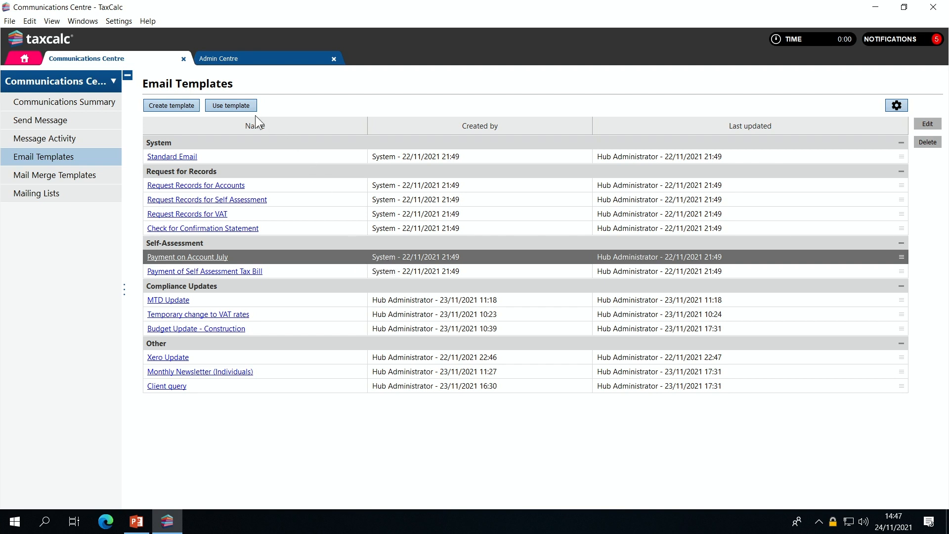
click(238, 105)
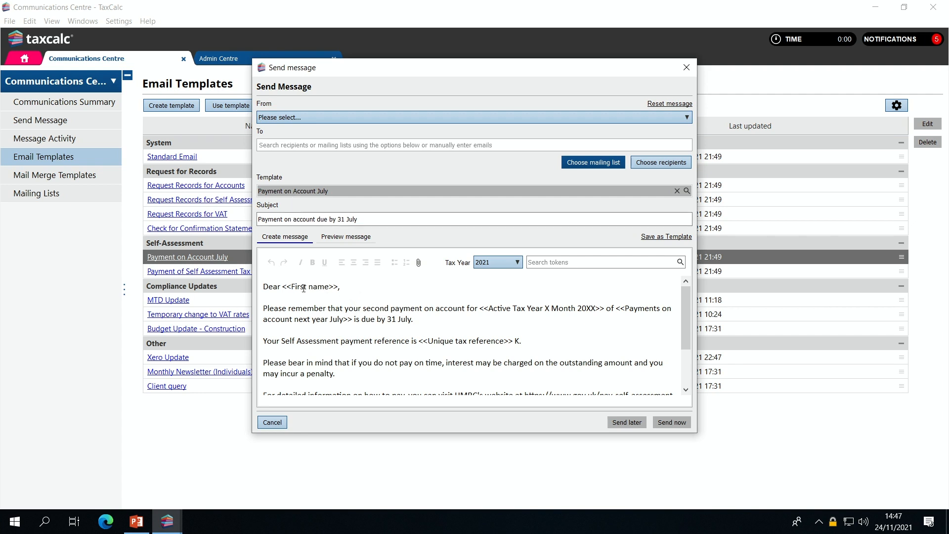
click(302, 116)
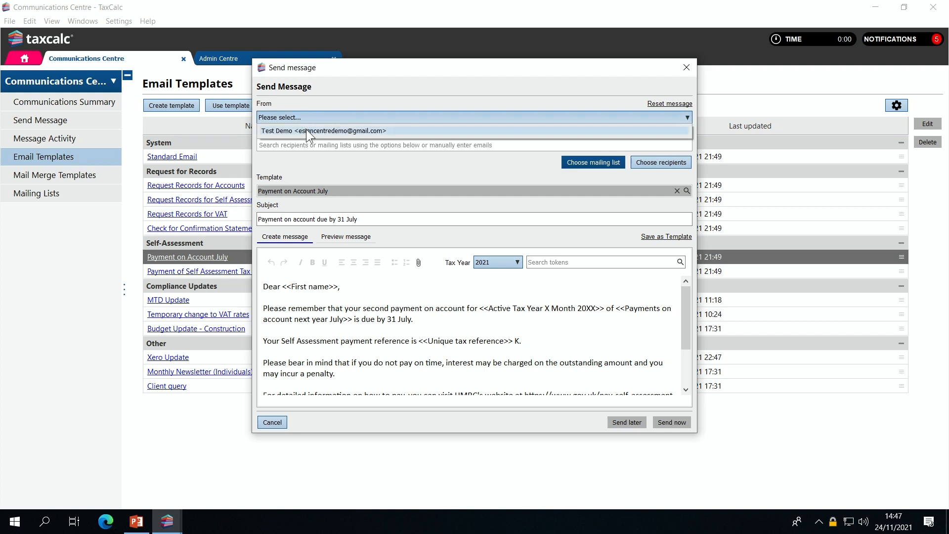
click(306, 130)
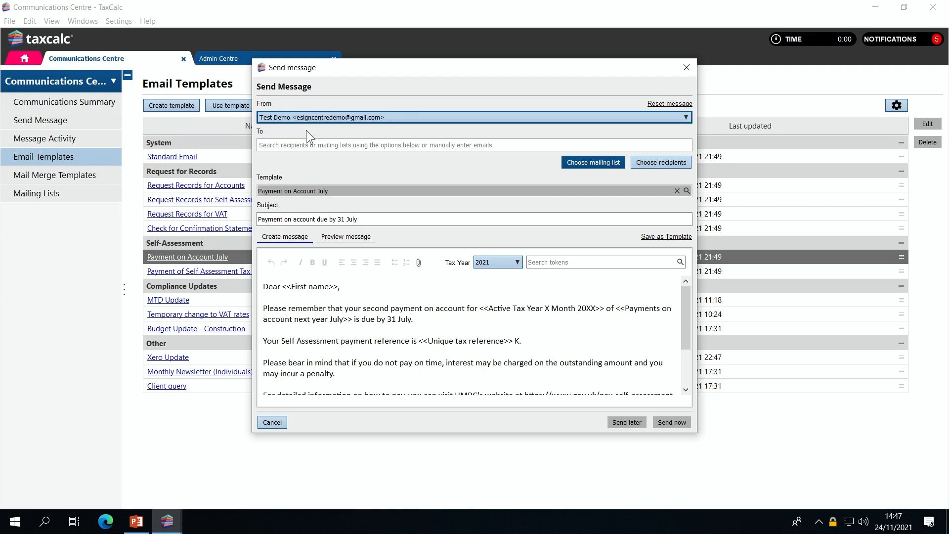
Choose the Payment on Account mailing list as the message's recipients.
click(588, 161)
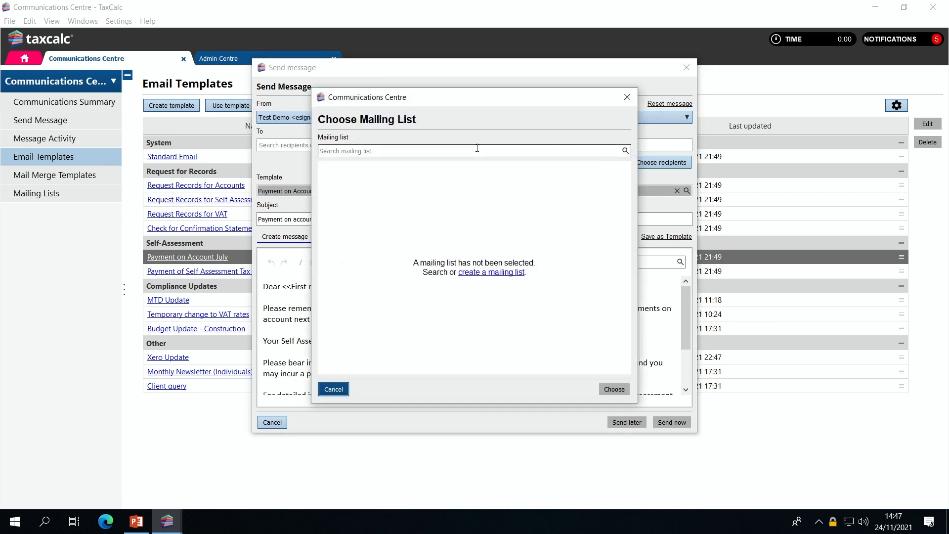
click(477, 148)
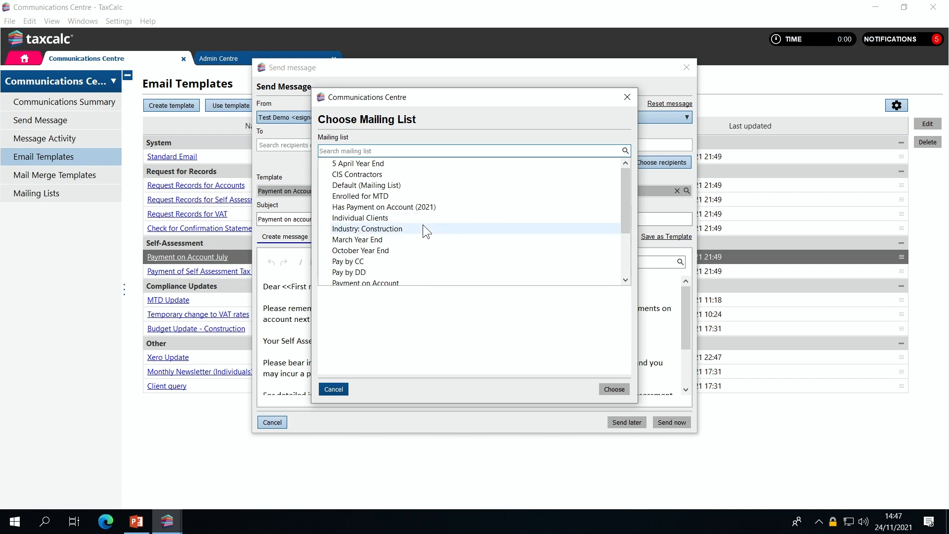
scroll(402, 249, down, 2)
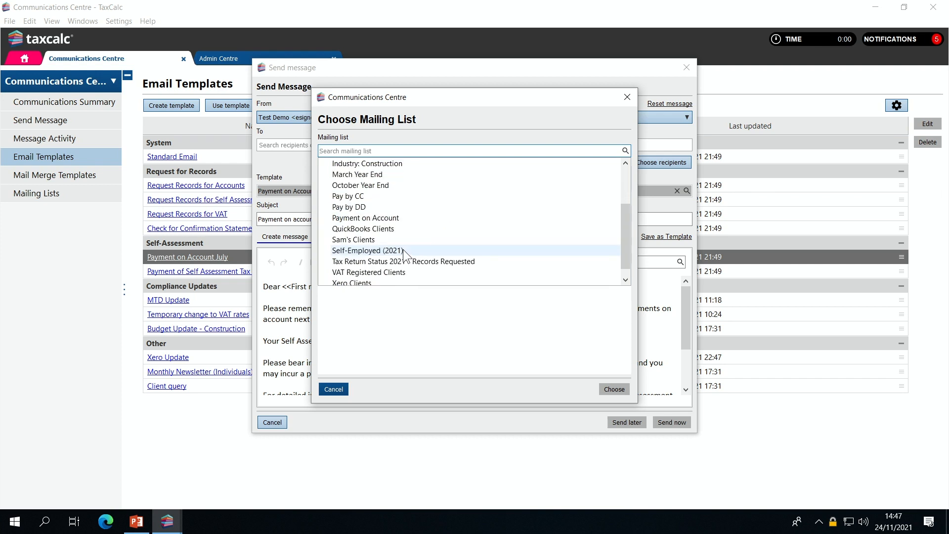
scroll(402, 249, down, 1)
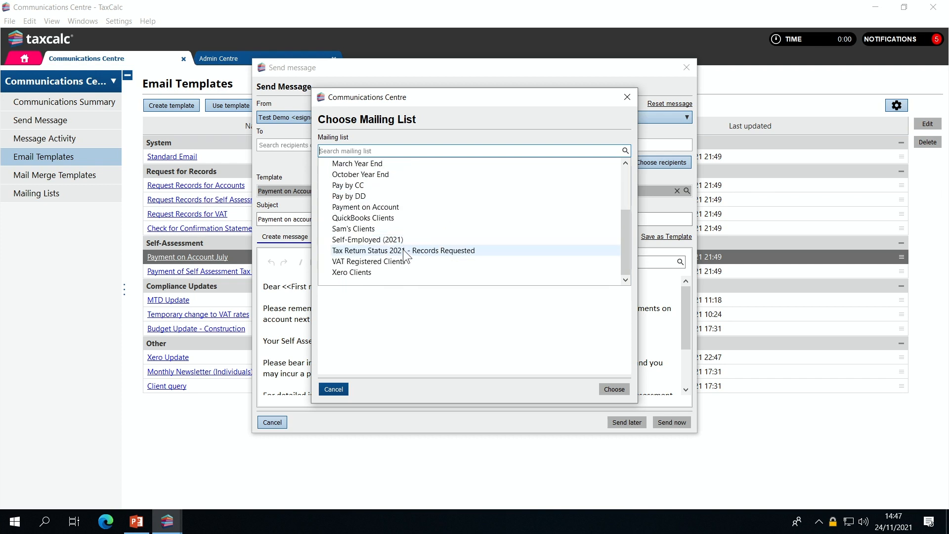
click(395, 207)
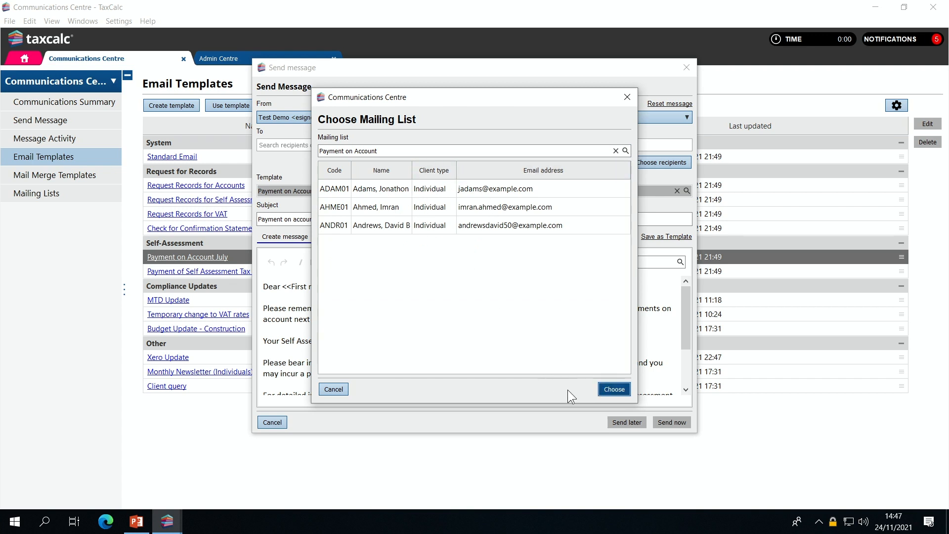
click(612, 389)
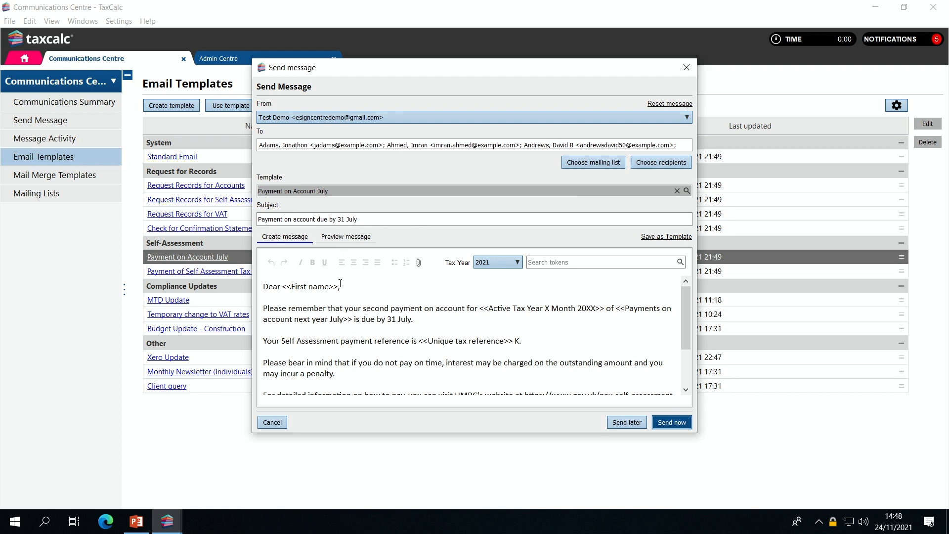
Preview the merged payment on account message for each of the mailing list's recipients in turn.
click(344, 238)
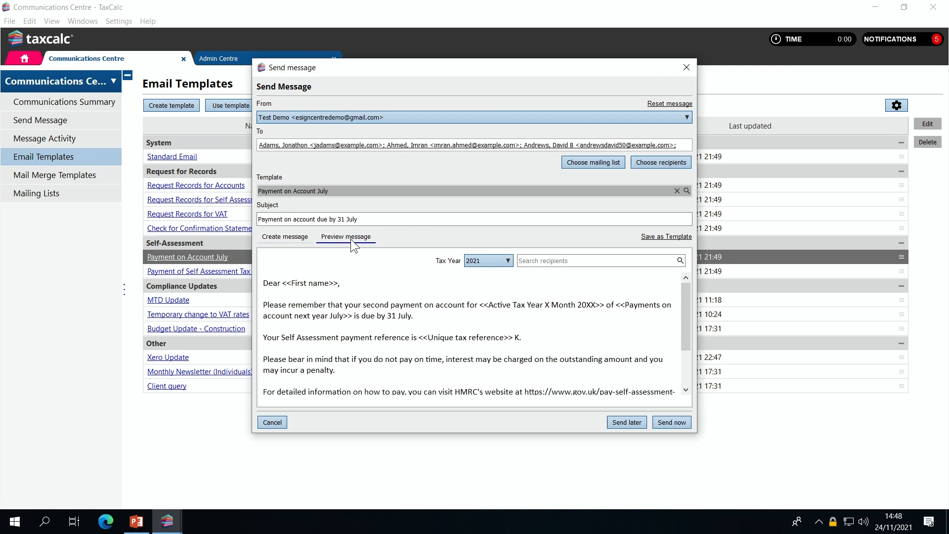
click(545, 262)
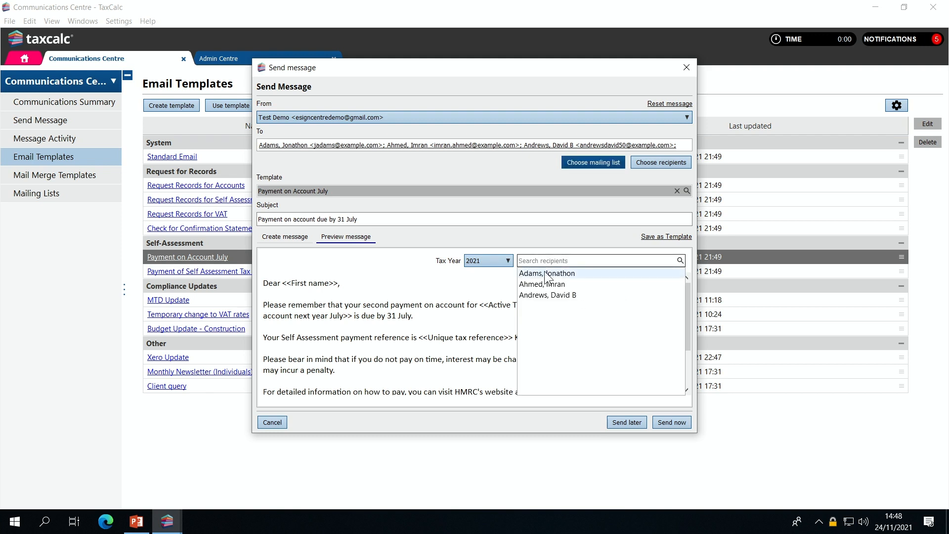
click(548, 273)
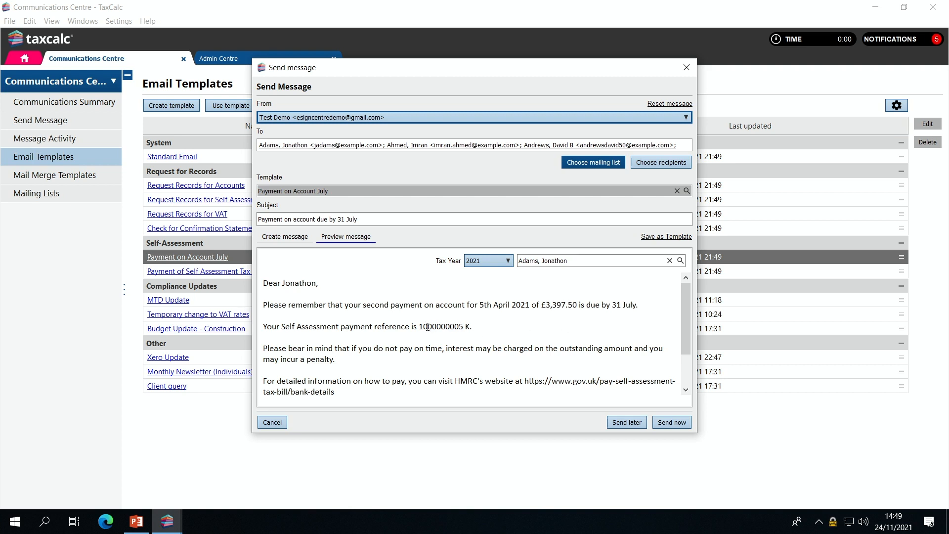
click(669, 261)
click(555, 261)
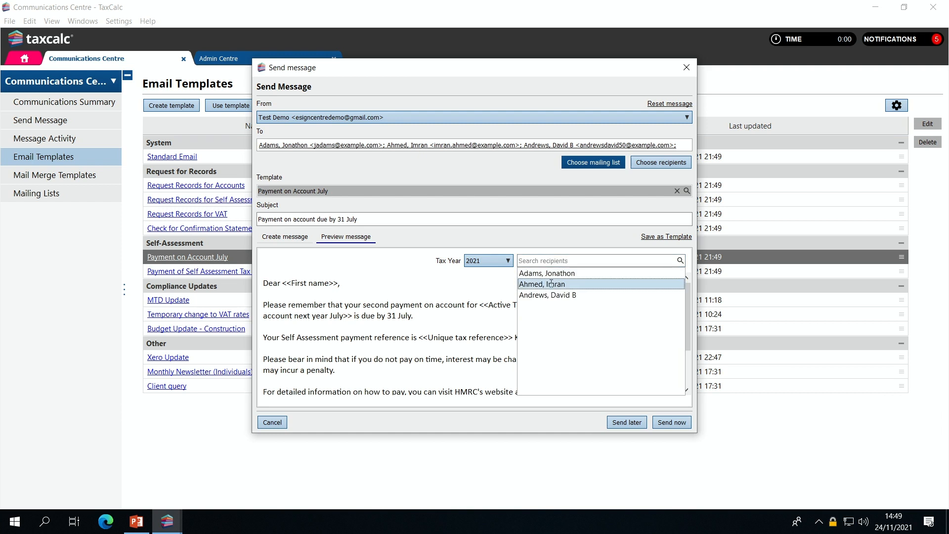
click(553, 285)
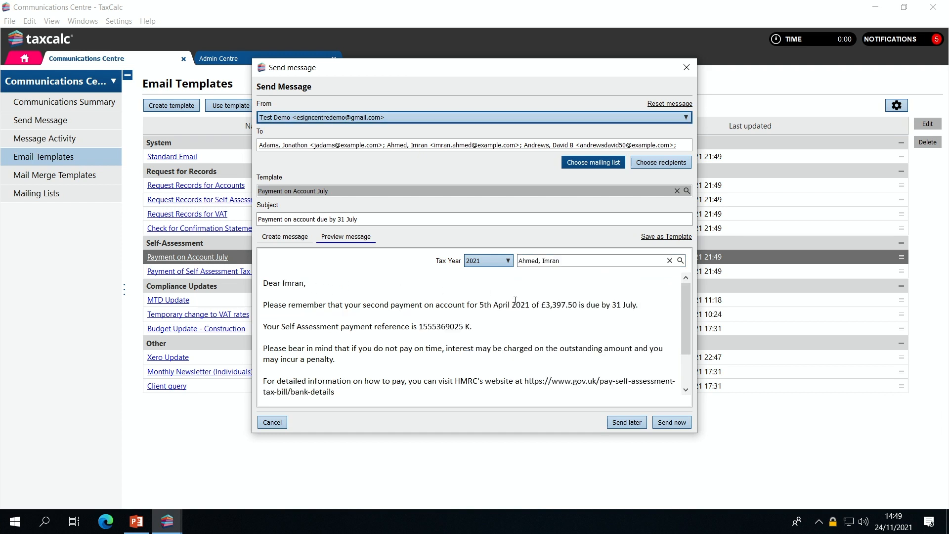
click(669, 261)
click(670, 260)
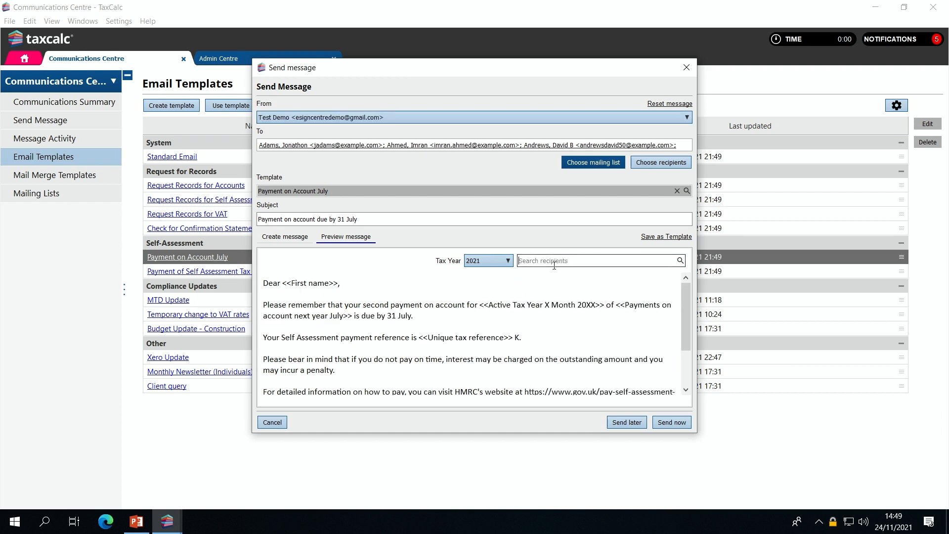
click(553, 261)
click(553, 294)
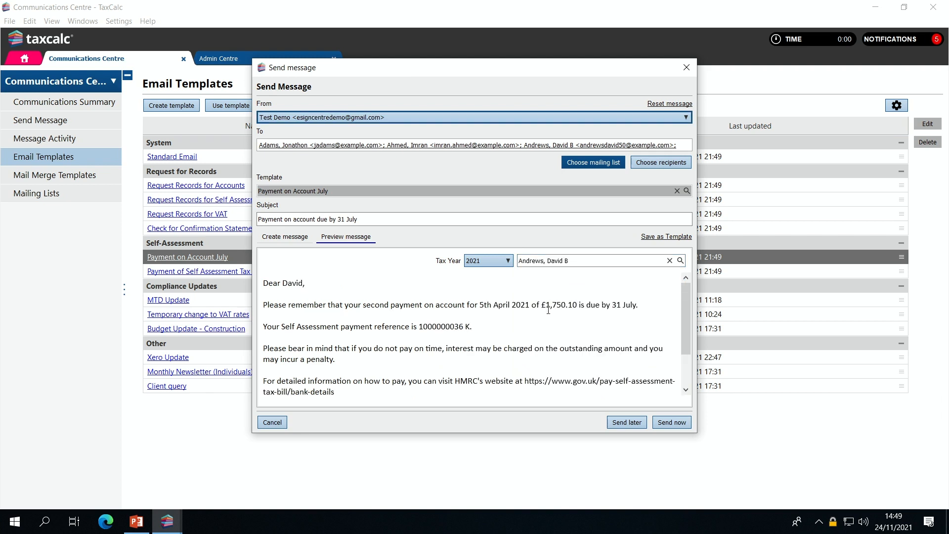
Send the payment on account message to the recipients immediately.
click(675, 423)
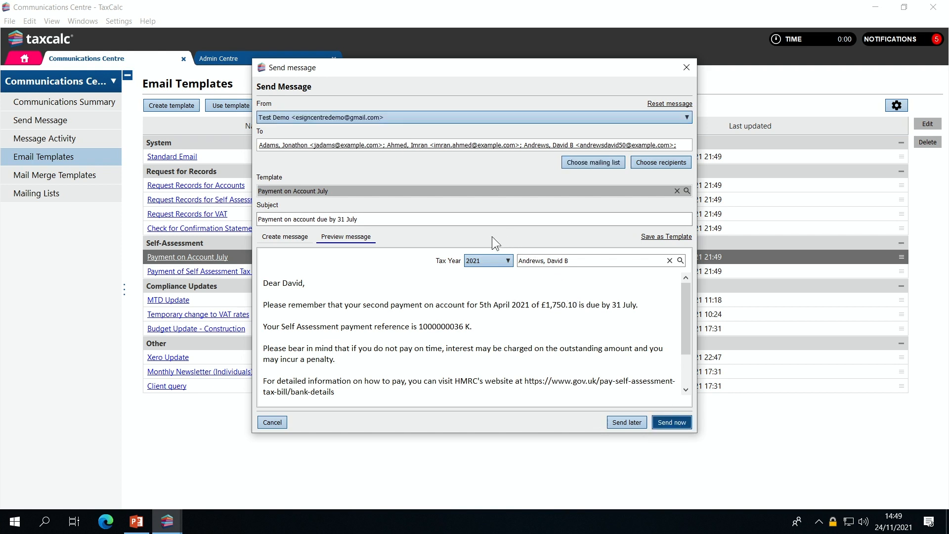
click(593, 283)
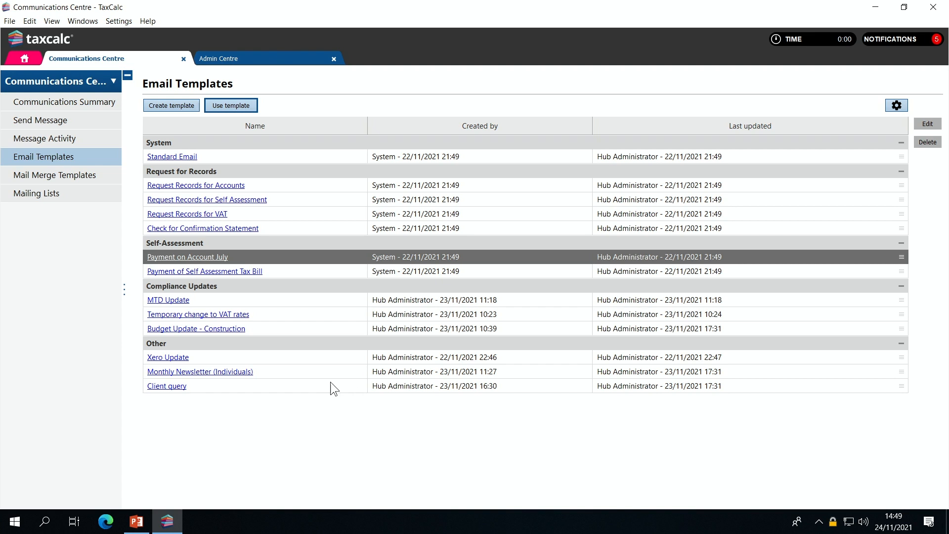
Review the Payment on Account mailing list and its Data Mine query, and leave both without saving.
click(84, 195)
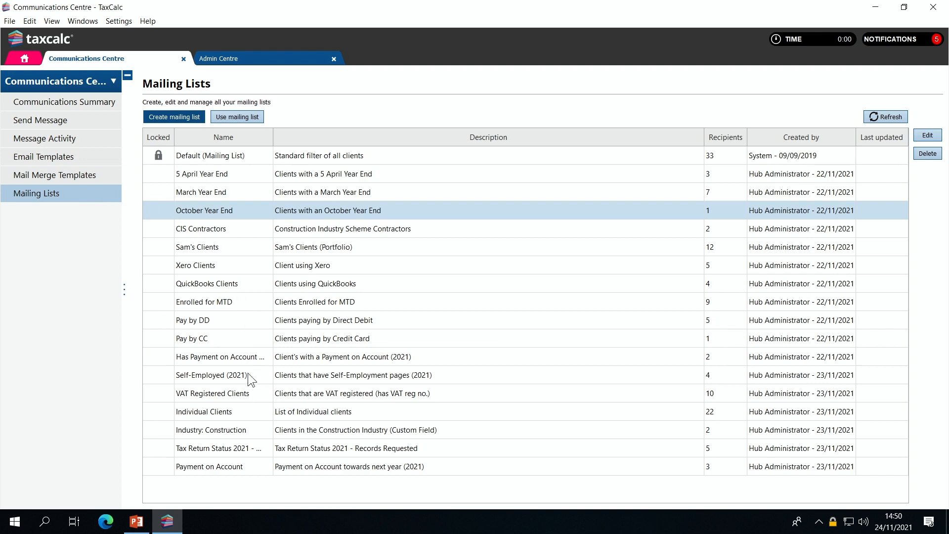
click(240, 468)
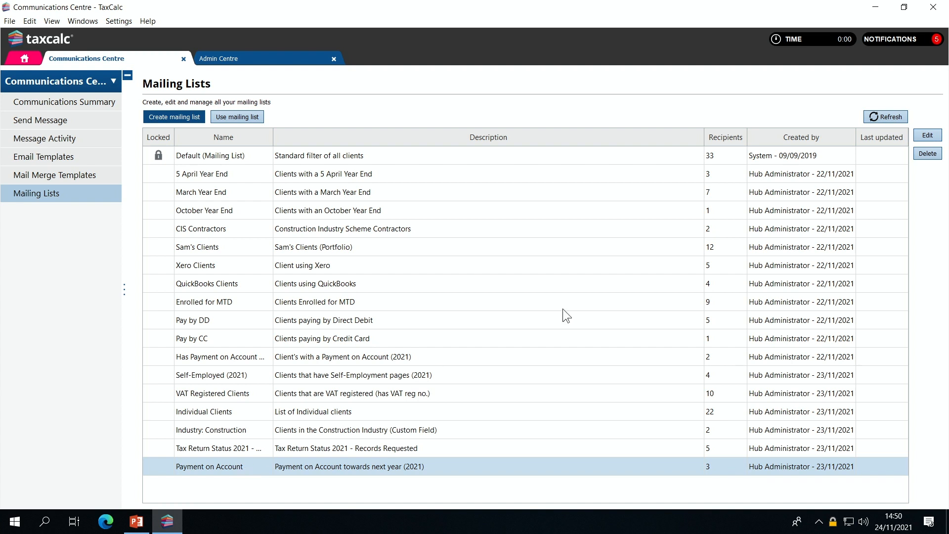
click(927, 136)
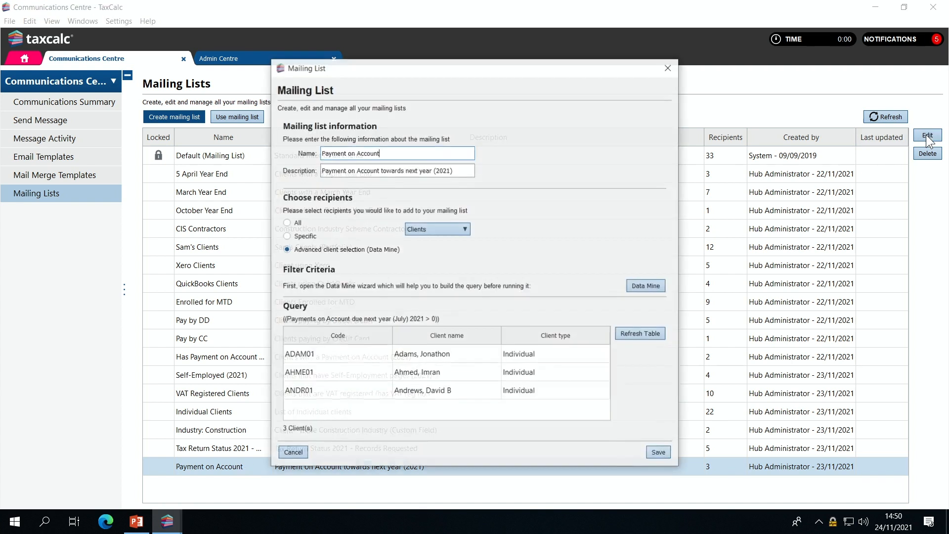
click(645, 285)
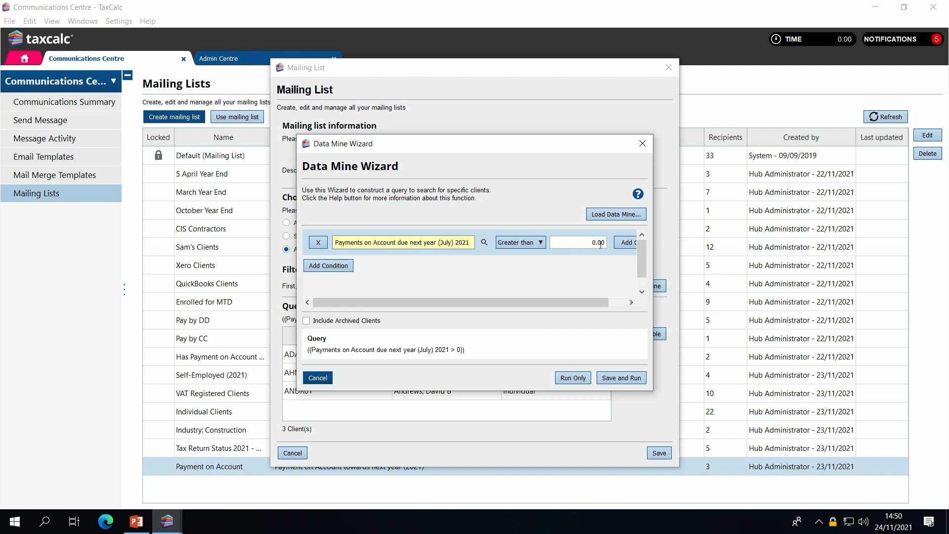
click(642, 145)
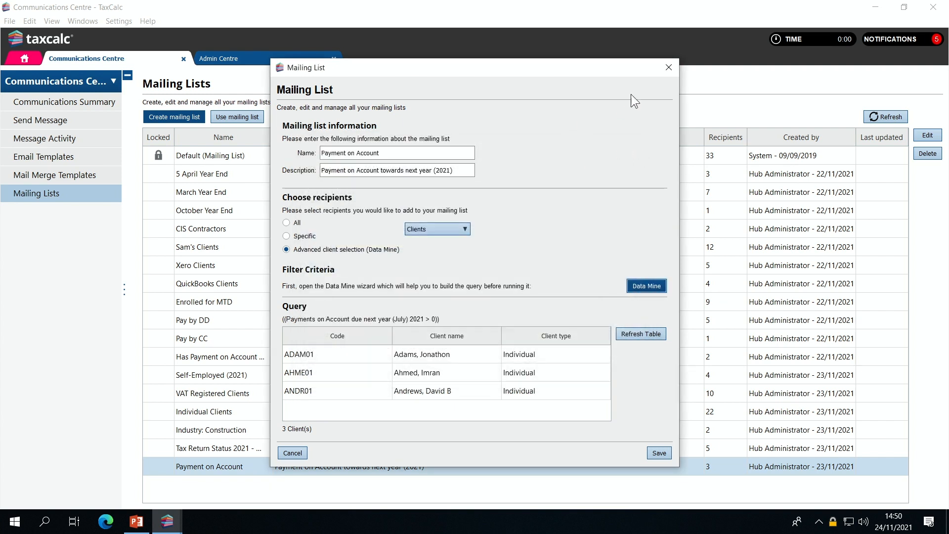
click(668, 68)
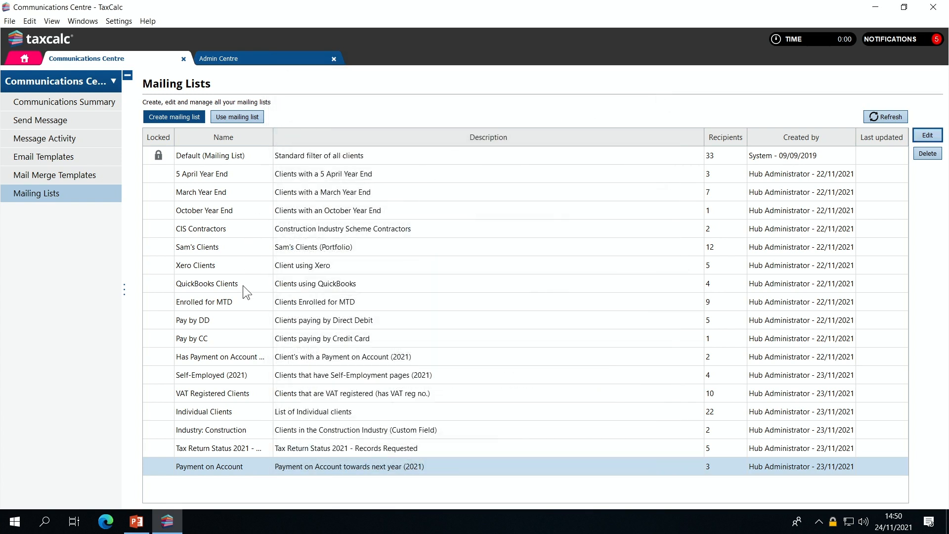
Review the Tax Return Status 2021 - Records Requested mailing list, its Data Mine query and its clients, and leave without saving.
click(247, 449)
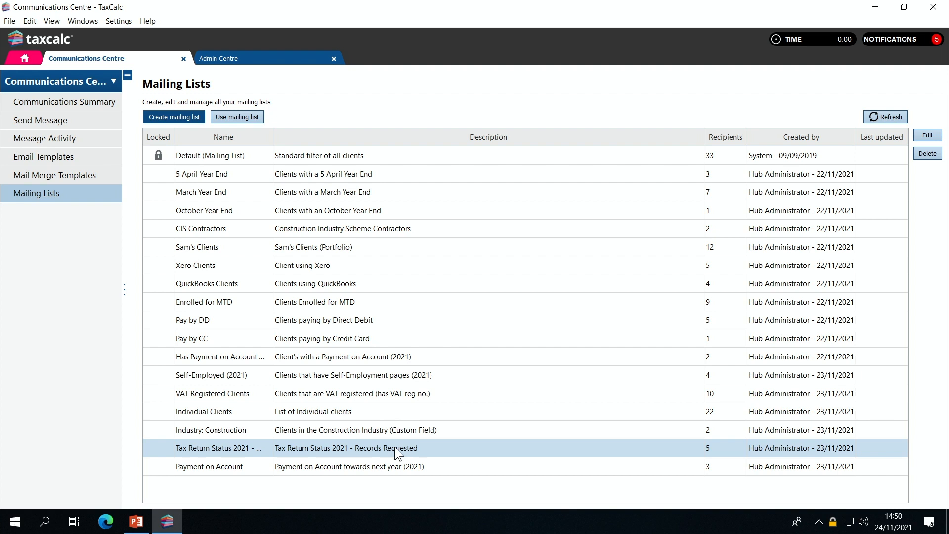
click(927, 135)
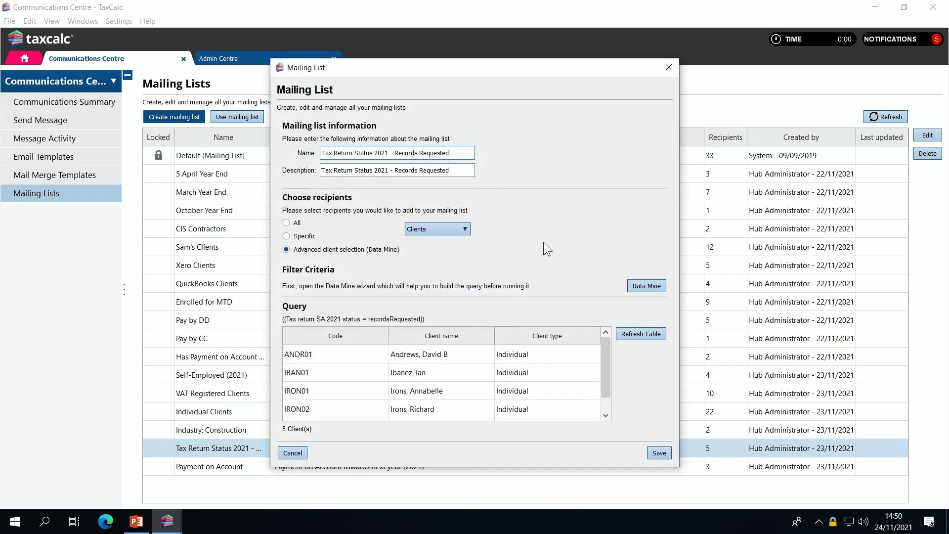
click(650, 286)
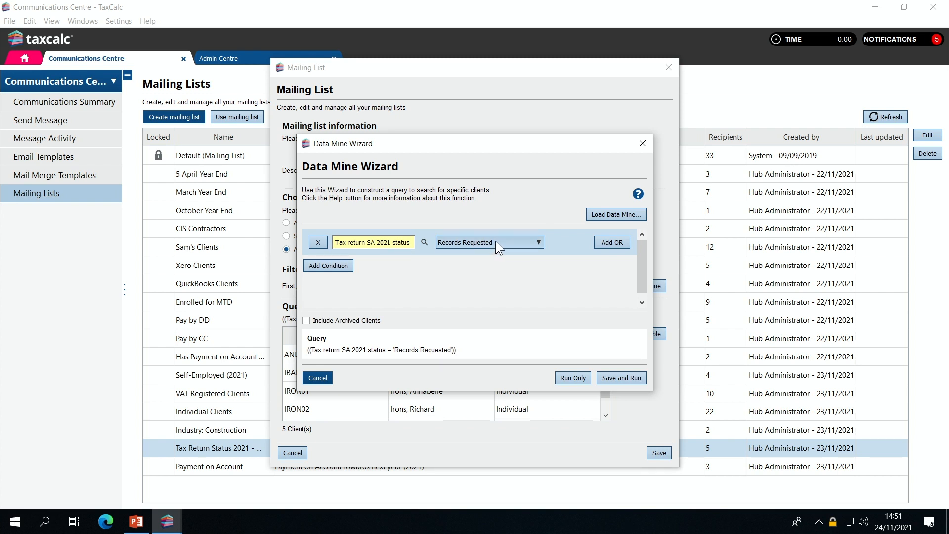
click(326, 373)
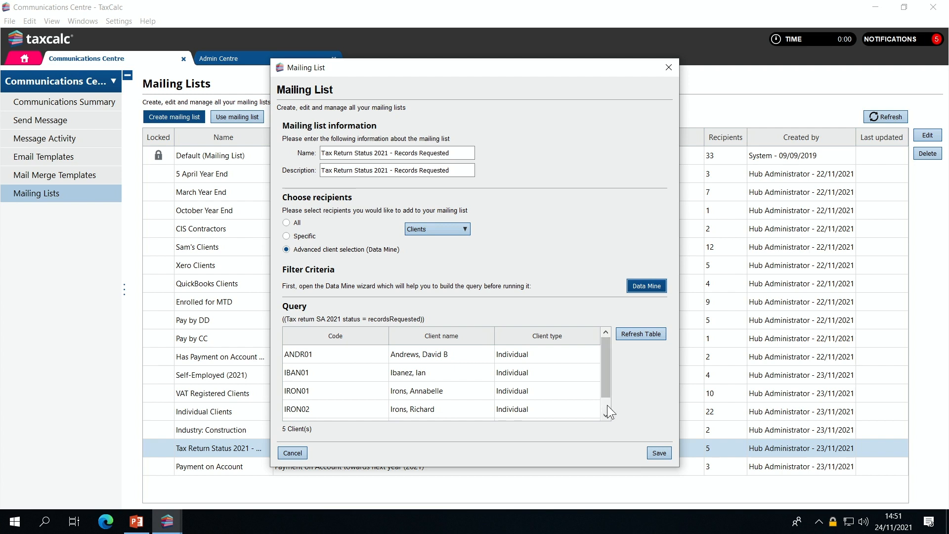
click(607, 404)
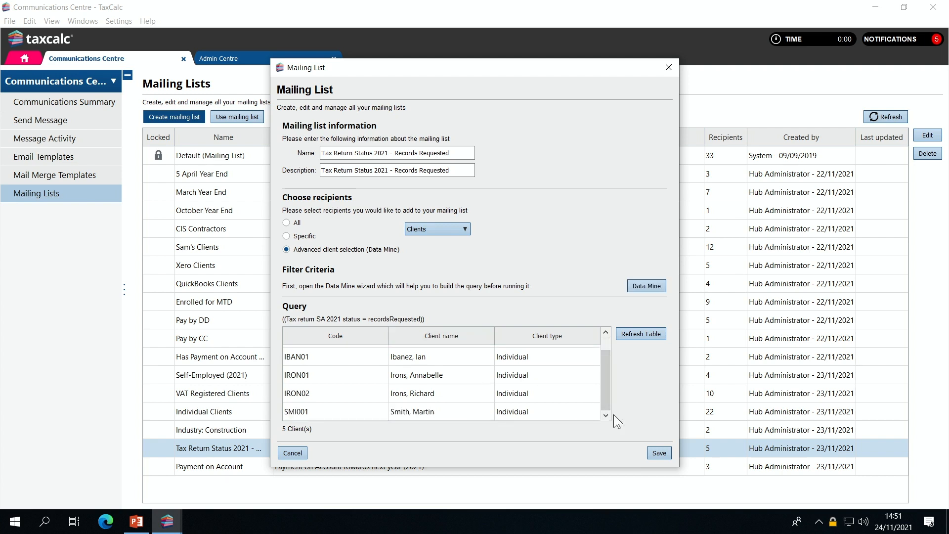
click(293, 453)
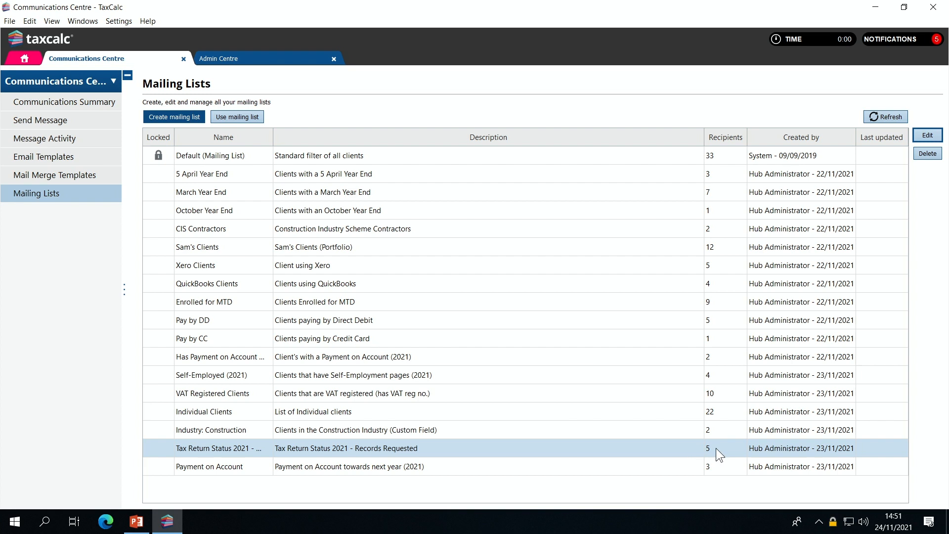
Start a message to the Tax Return Status 2021 - Records Requested mailing list using the Request Records for Self Assessment template.
click(240, 115)
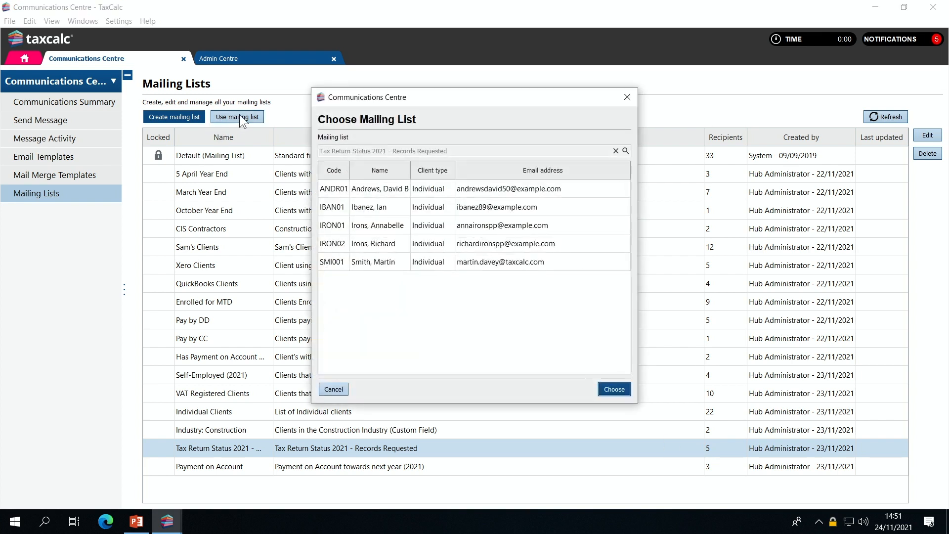
click(608, 388)
click(319, 187)
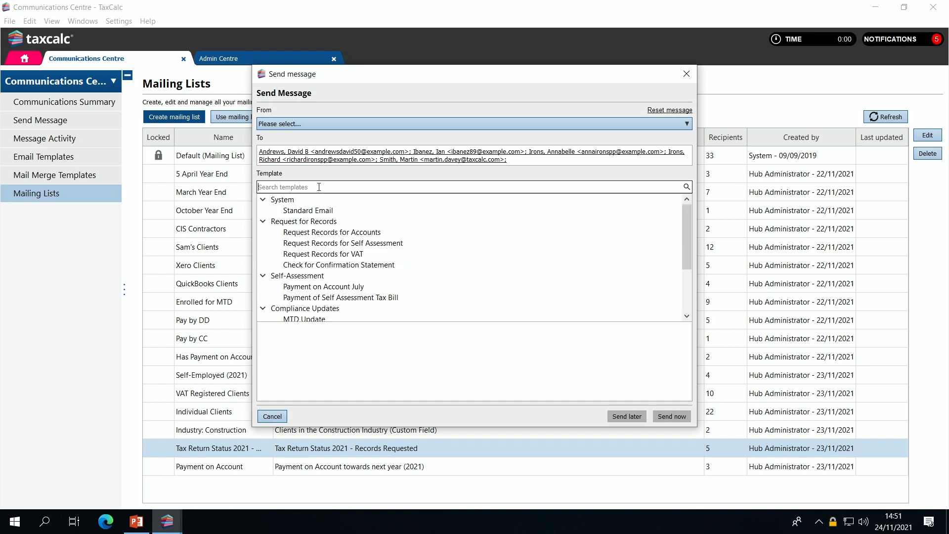
click(367, 242)
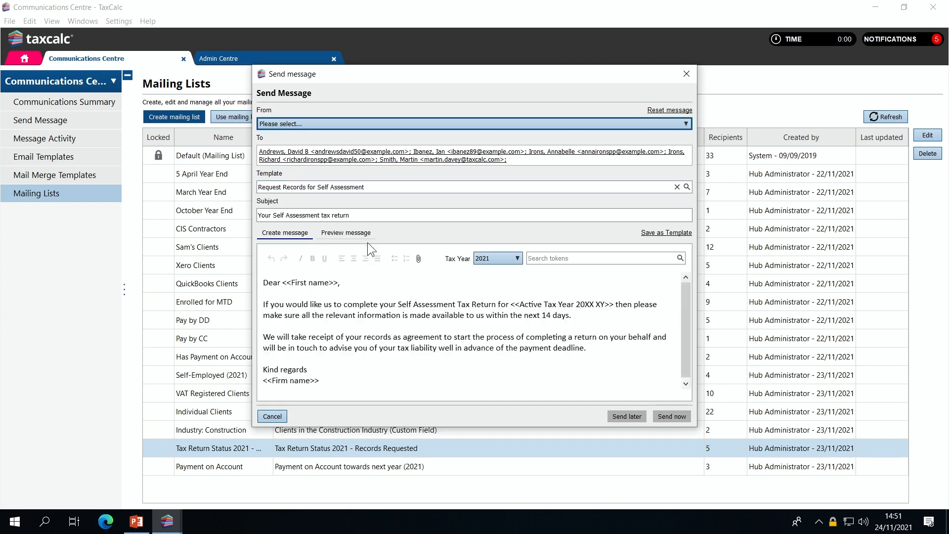
Preview the merged Self Assessment records request for the first, second and last recipients of the mailing list.
click(345, 231)
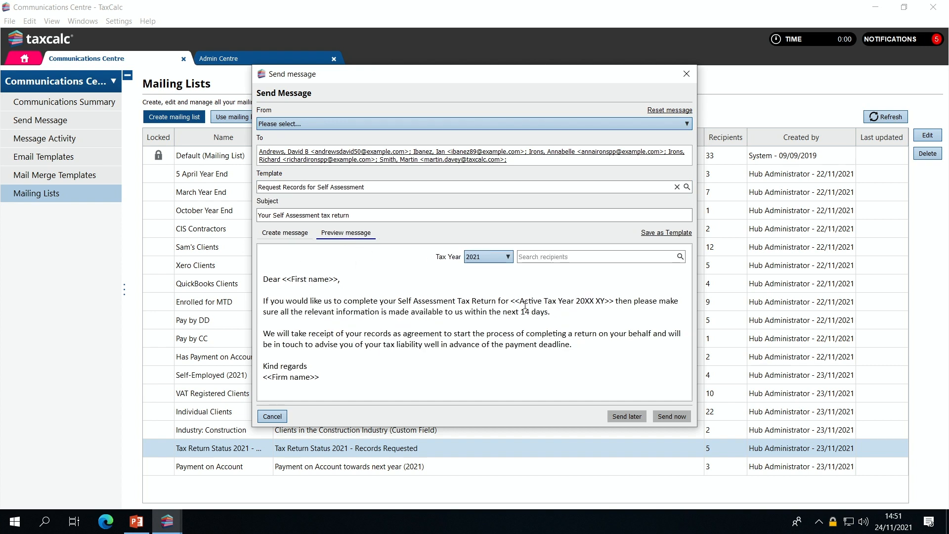
click(541, 256)
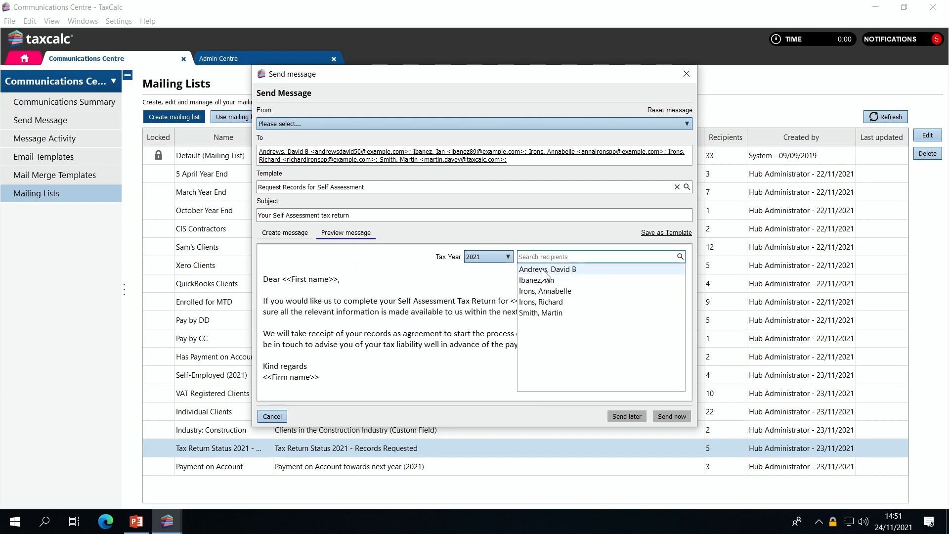
click(543, 269)
click(669, 256)
click(568, 257)
click(548, 279)
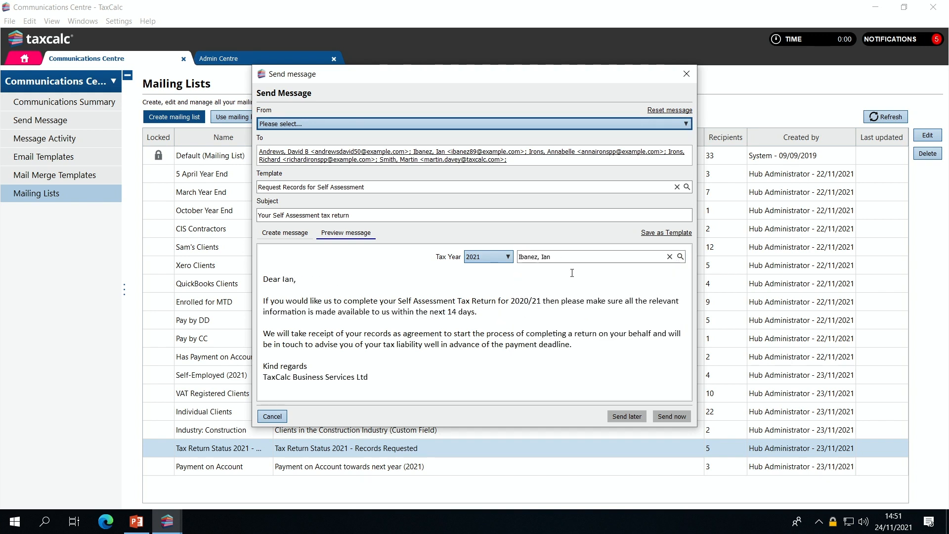
click(670, 257)
click(621, 257)
click(554, 311)
Choose the demo email account as the sender, send the records request immediately and dismiss the sending notice.
click(318, 124)
click(319, 132)
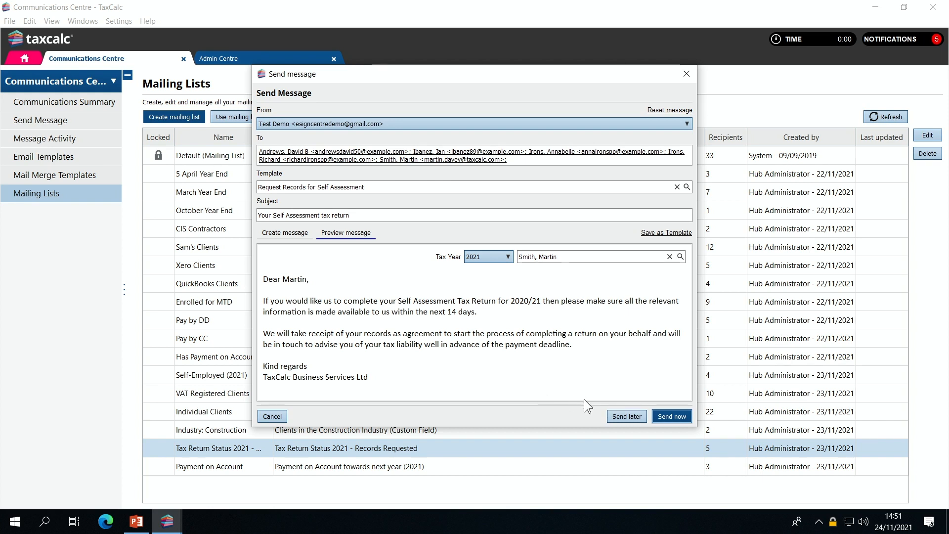
click(674, 416)
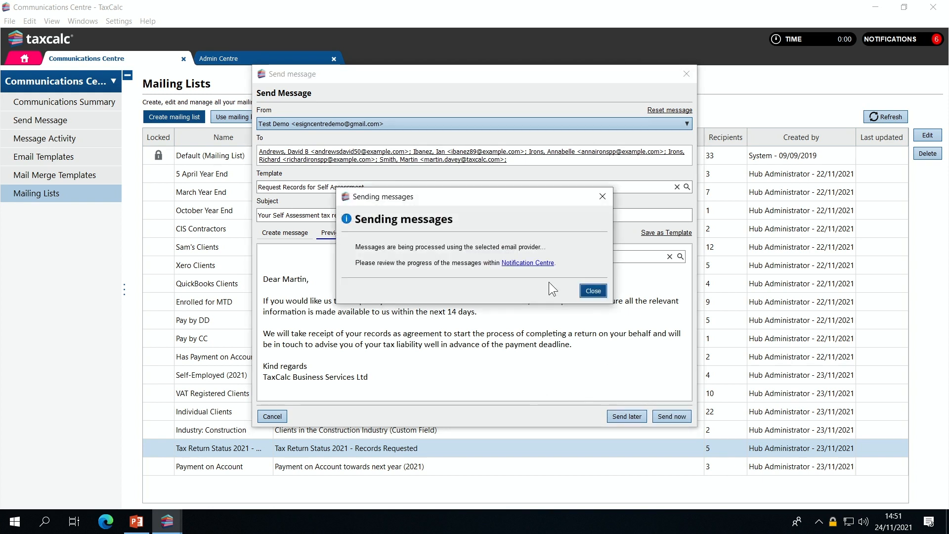
click(593, 291)
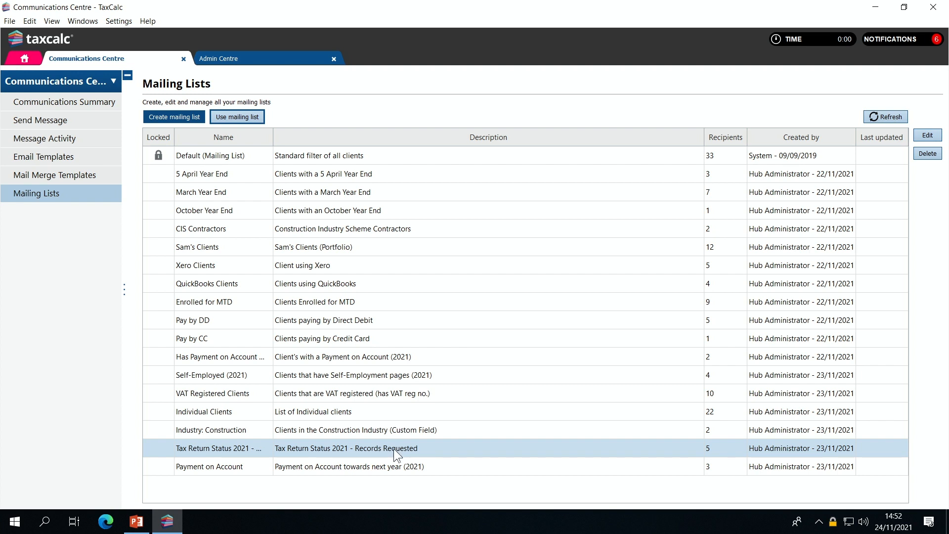
Select the Industry: Construction mailing list, launch Practice Manager from the home screen and return to the home screen.
click(253, 429)
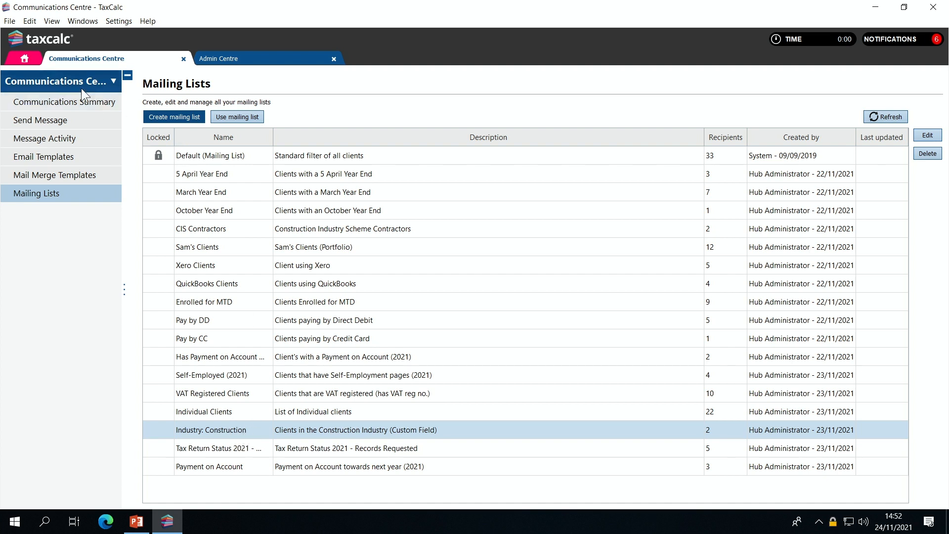
click(25, 59)
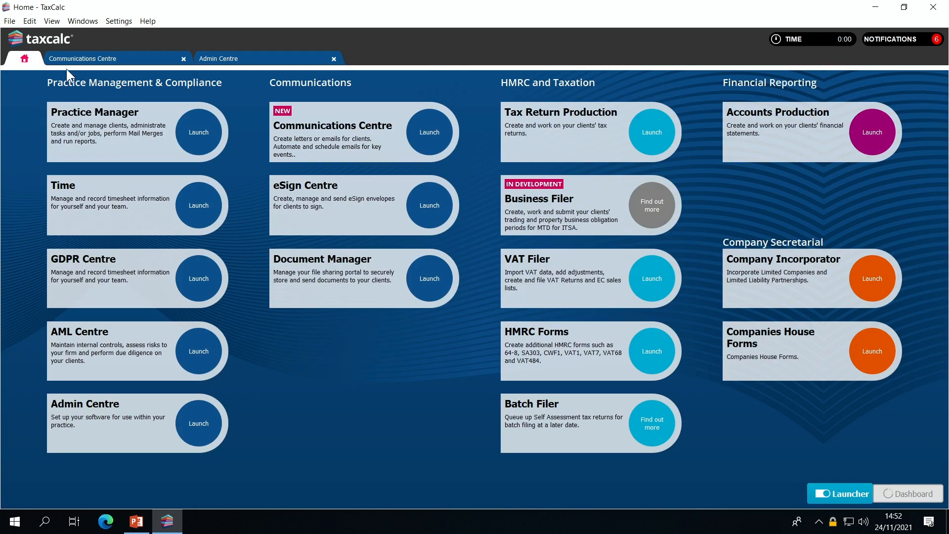
click(194, 134)
click(25, 58)
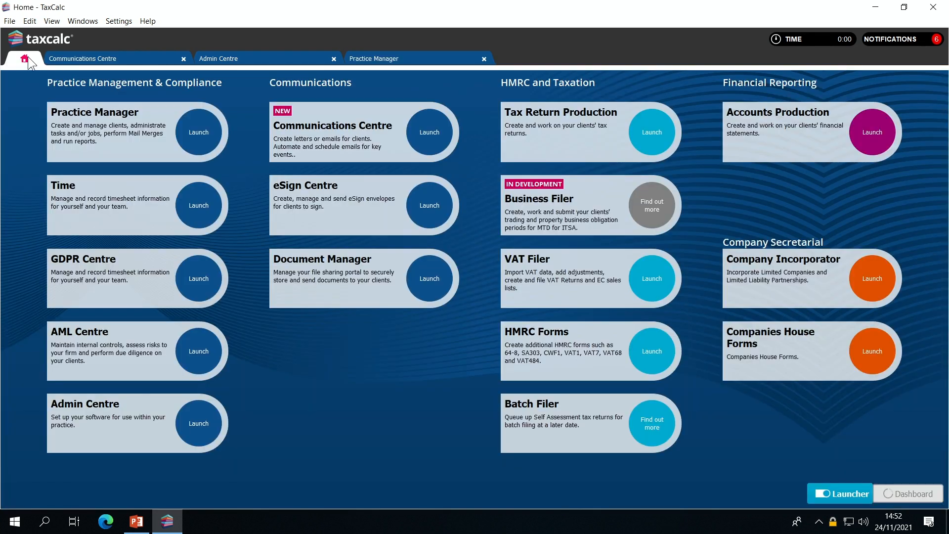
Open the Custom Fields page of the Practice Manager customisation through Admin Centre's applications.
click(221, 58)
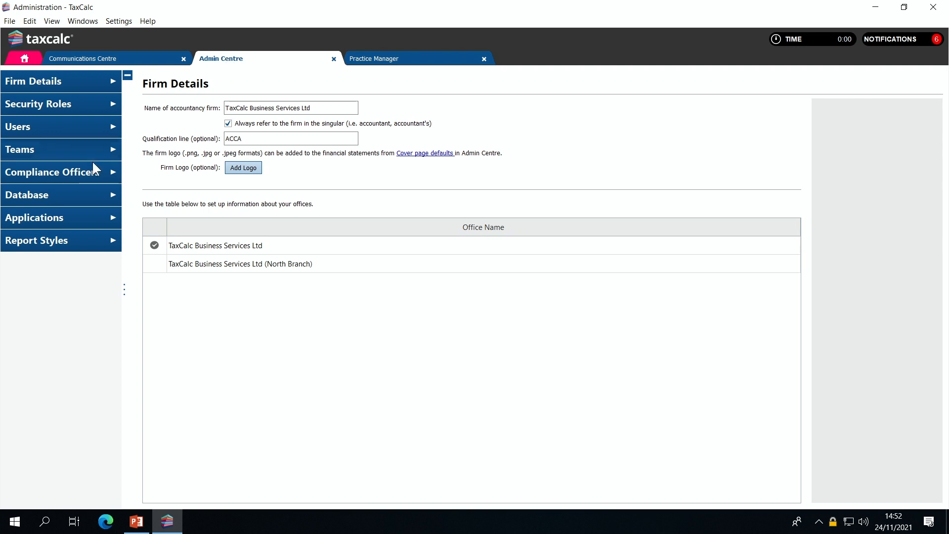
click(70, 217)
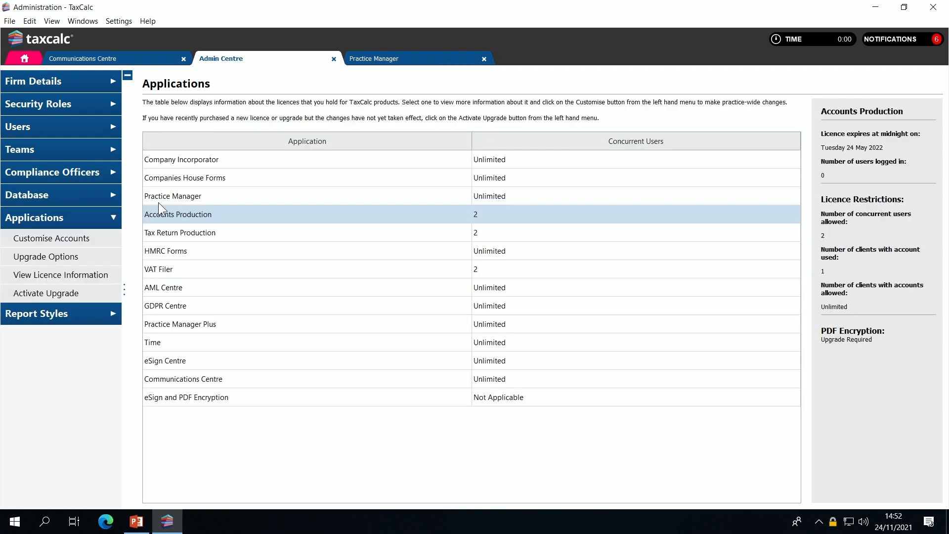
click(188, 197)
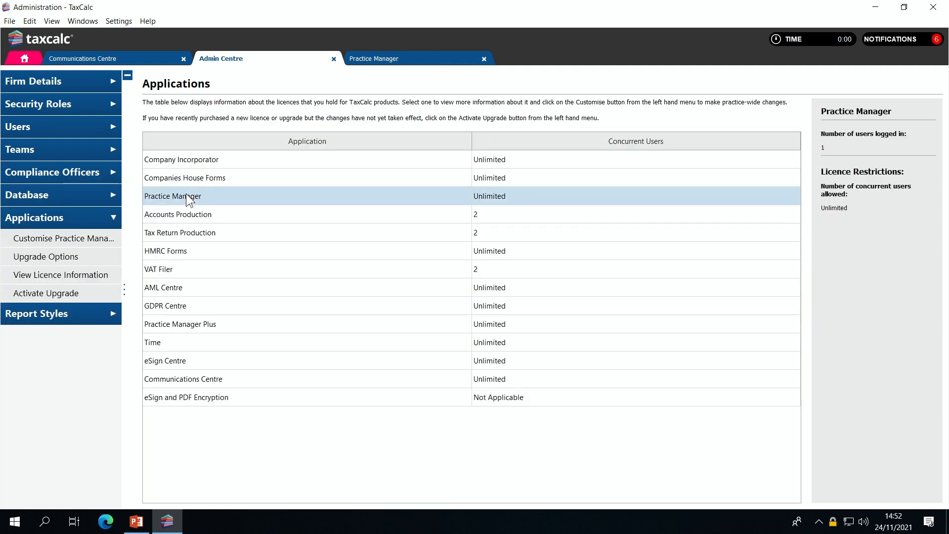
click(85, 237)
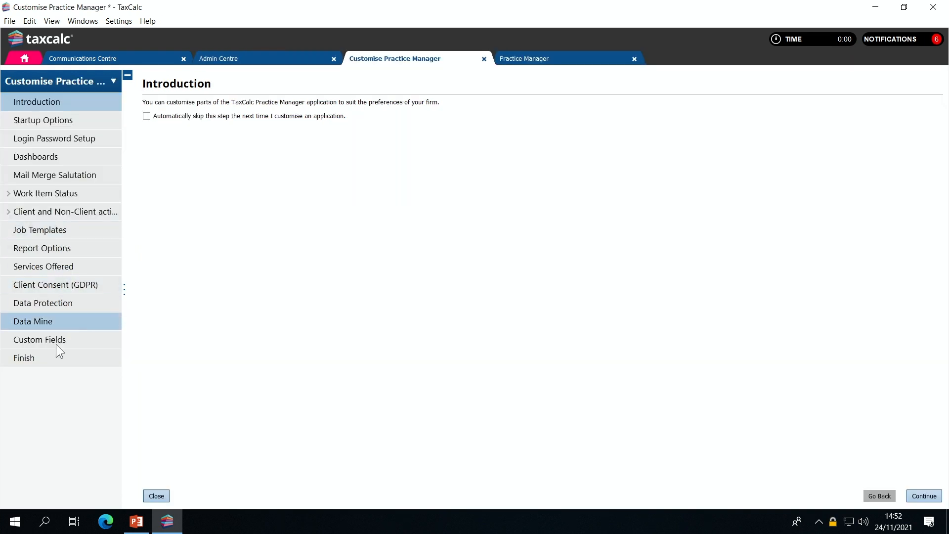
click(58, 340)
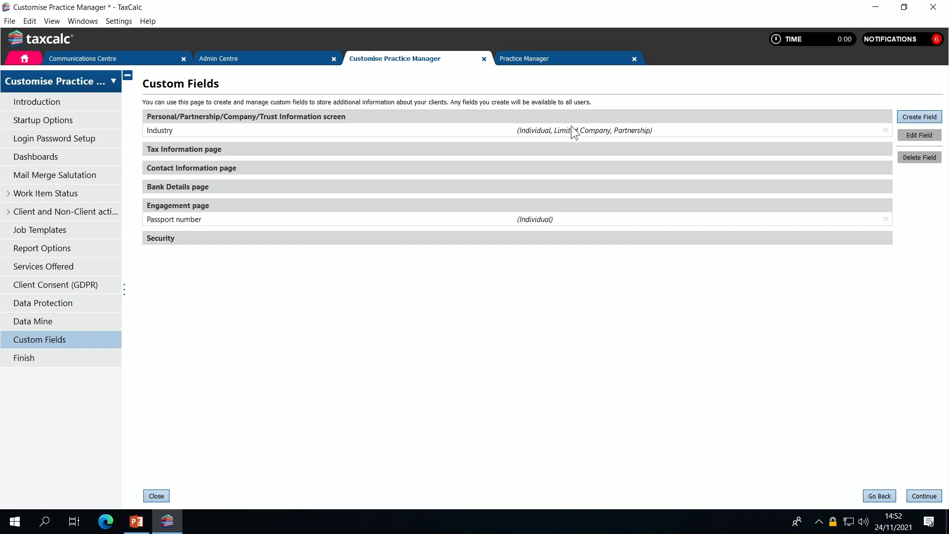
Examine the settings and available field types for creating a custom field, and leave without saving.
click(915, 116)
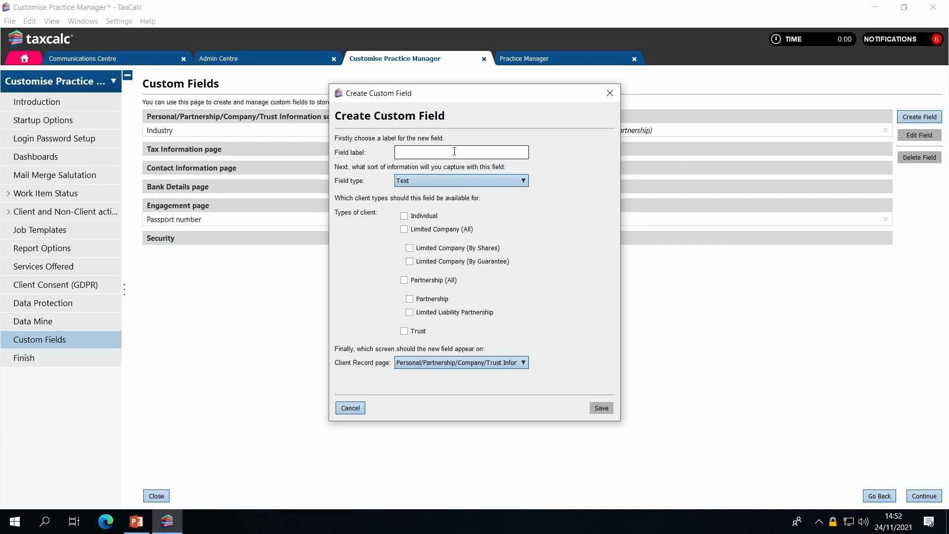
click(449, 182)
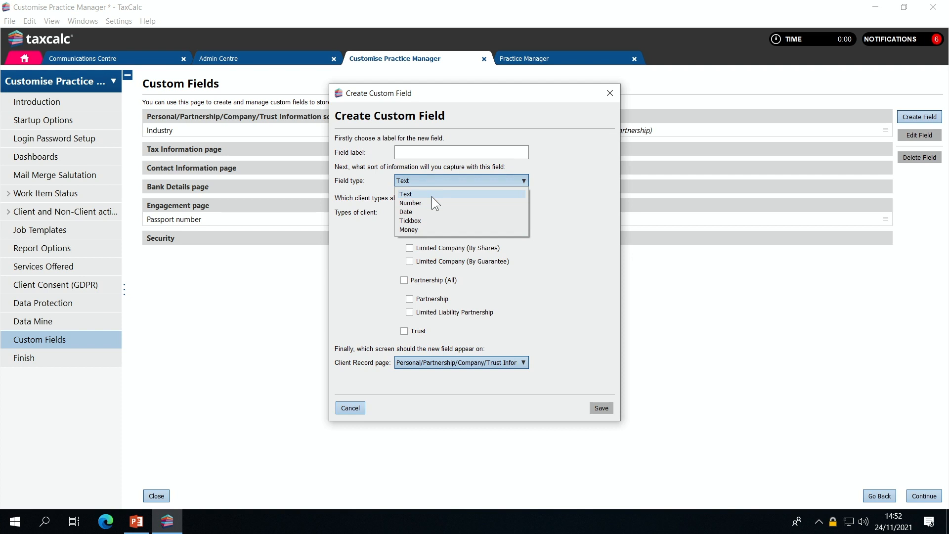
click(567, 238)
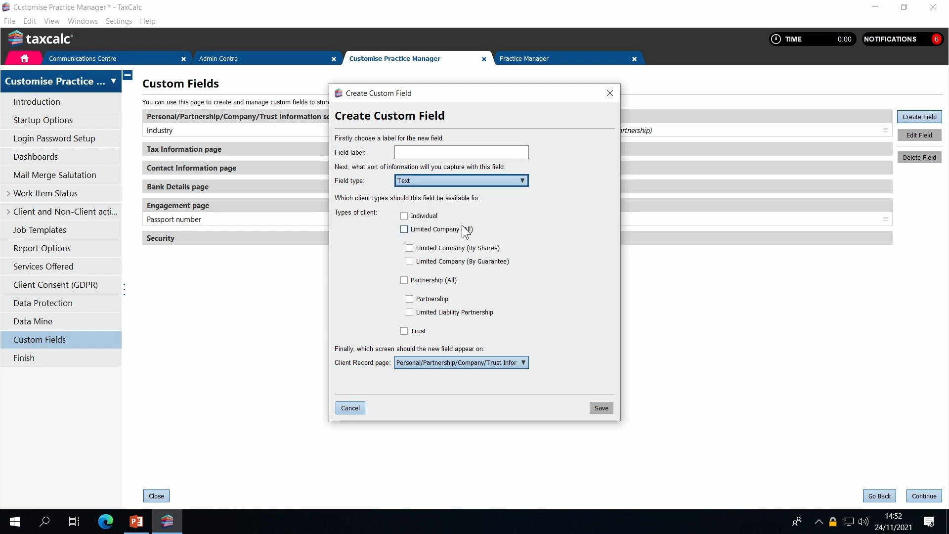
click(351, 409)
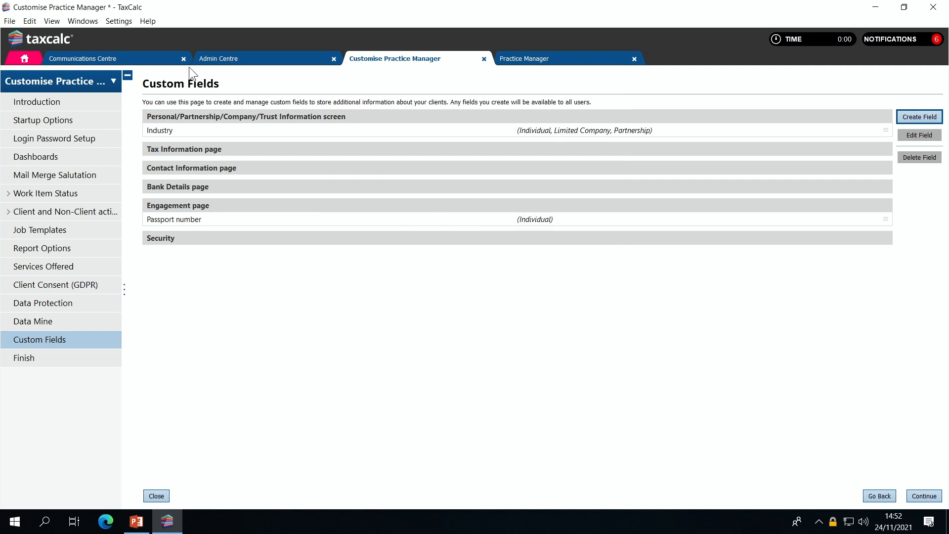
Find the client "arlita" in Practice Manager and view the Industry custom field in its company information.
click(527, 62)
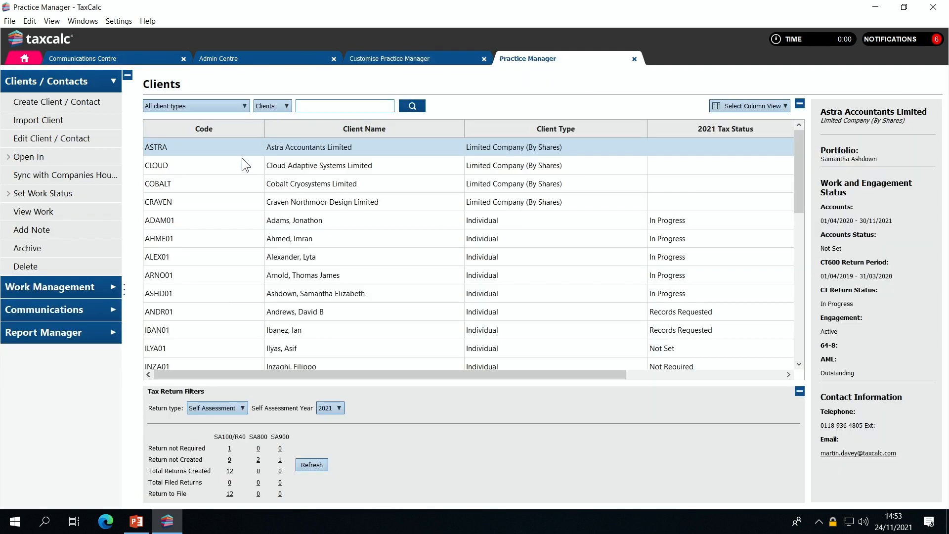
click(311, 104)
text(arlita)
key(Return)
click(229, 147)
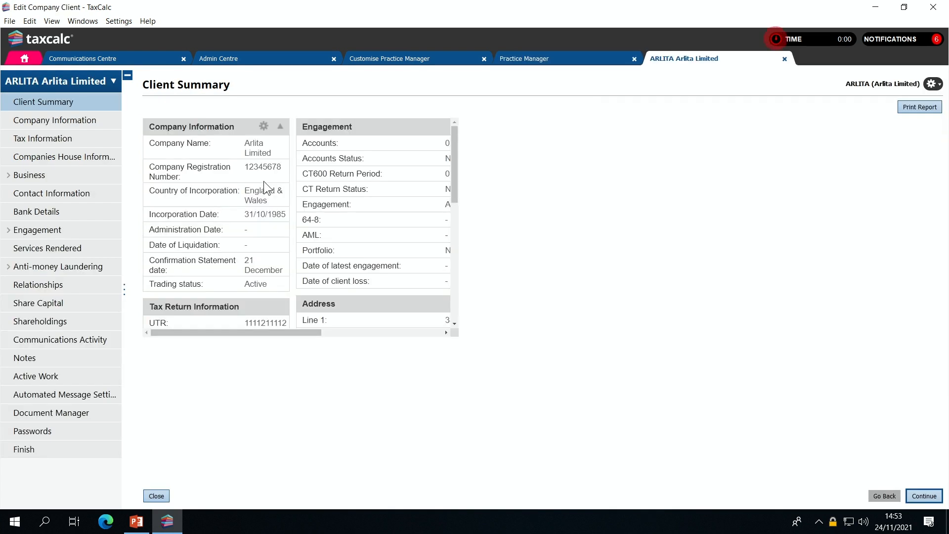
click(74, 120)
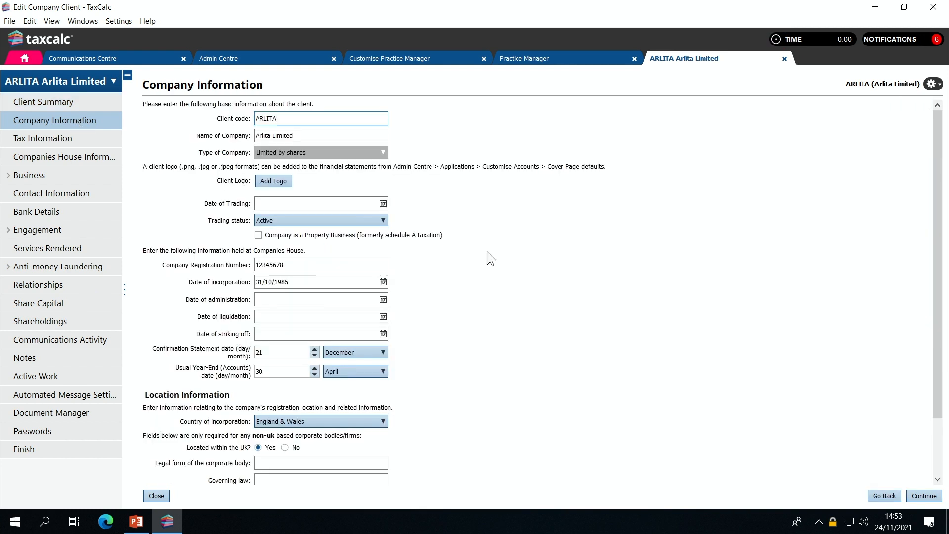
scroll(530, 274, down, 1)
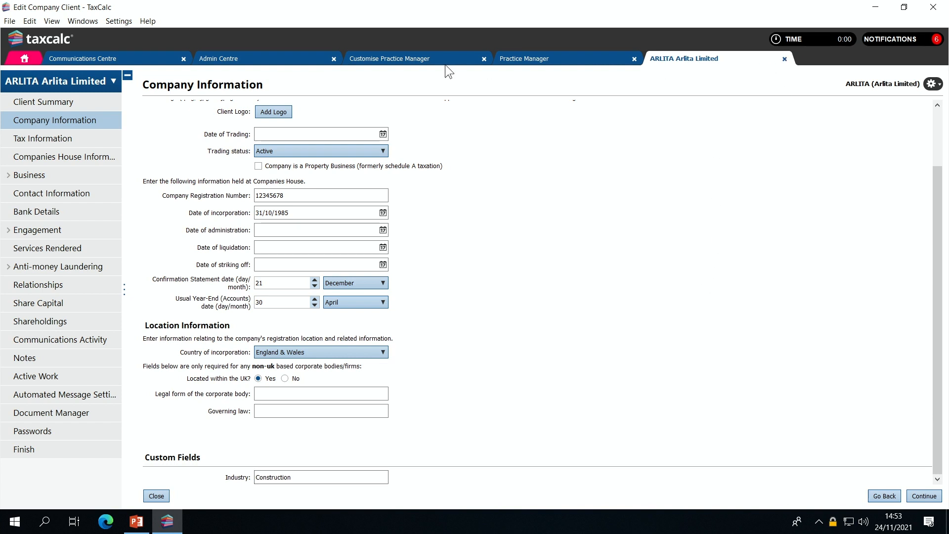
Review the Industry: Construction mailing list in Communications Centre and its Data Mine query, closing the query without running it.
click(132, 59)
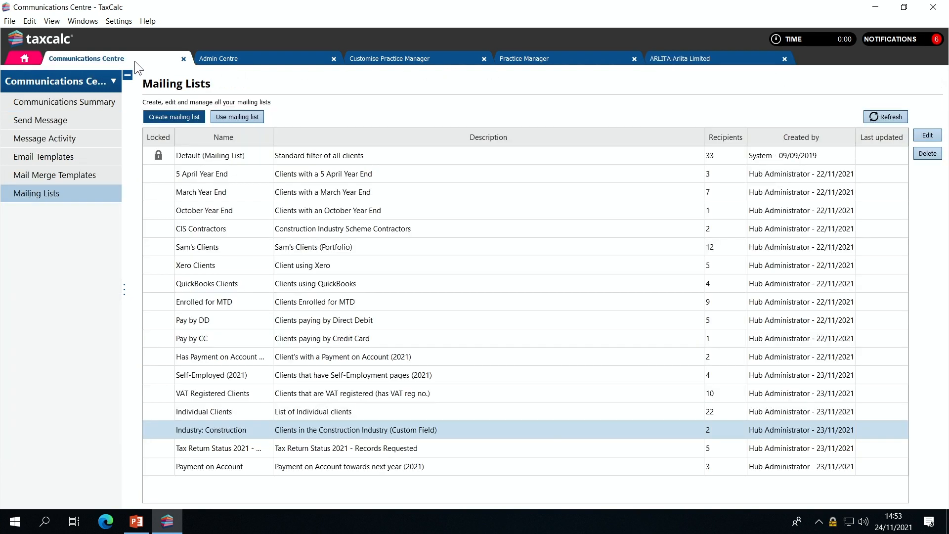
click(927, 135)
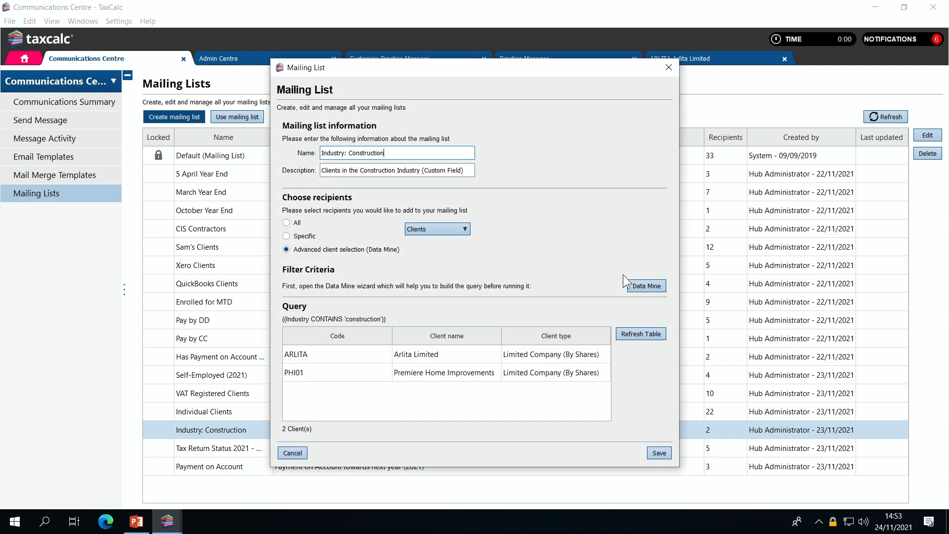
click(643, 285)
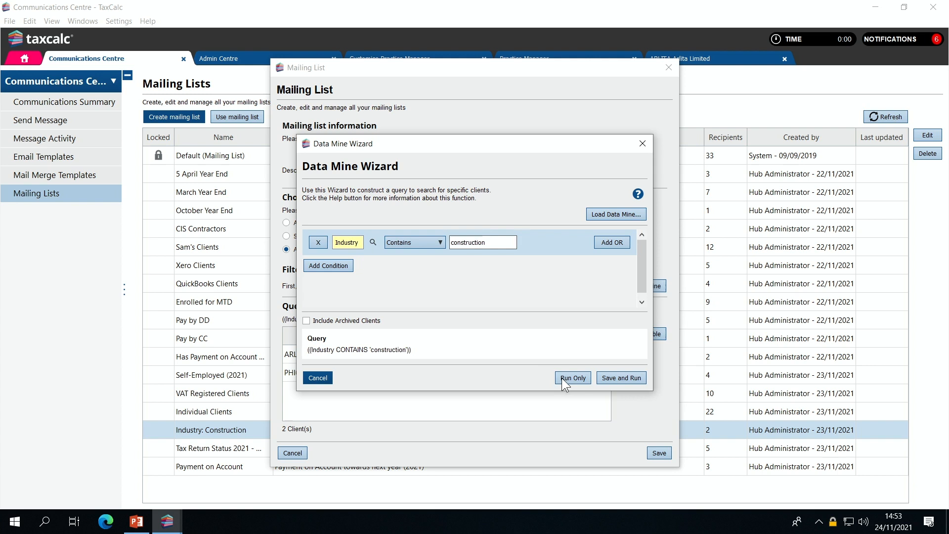
click(317, 377)
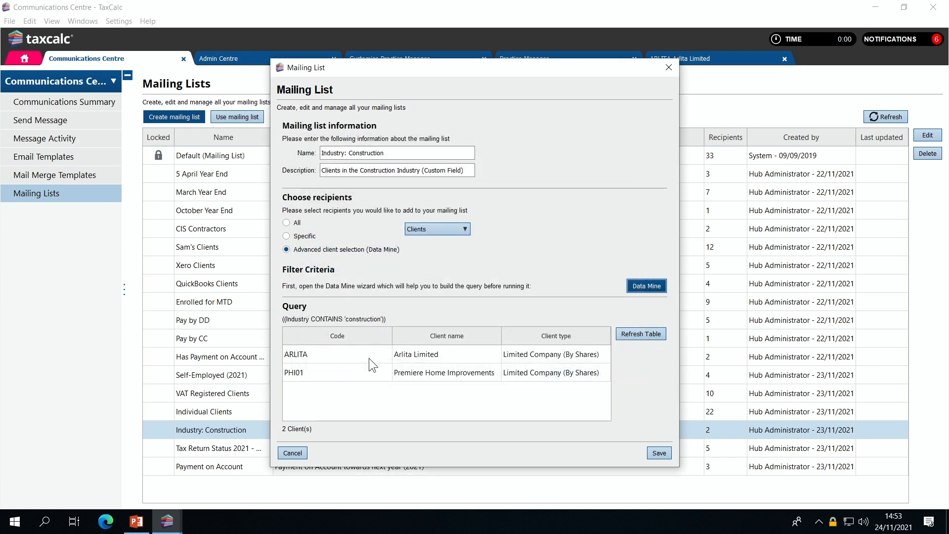
Close the mailing list details and prepare a message to the Industry: Construction list from Test Demo using the Budget Update - Construction template.
click(297, 453)
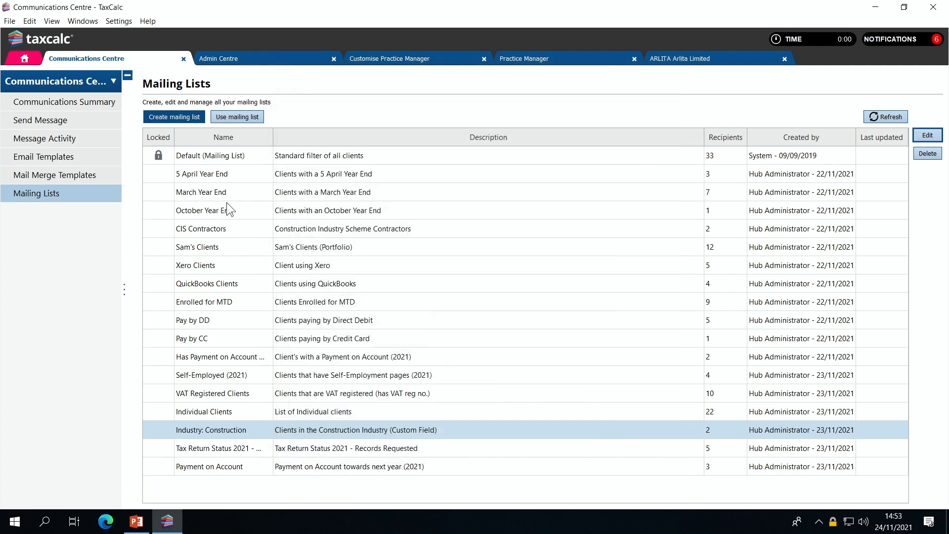
click(239, 115)
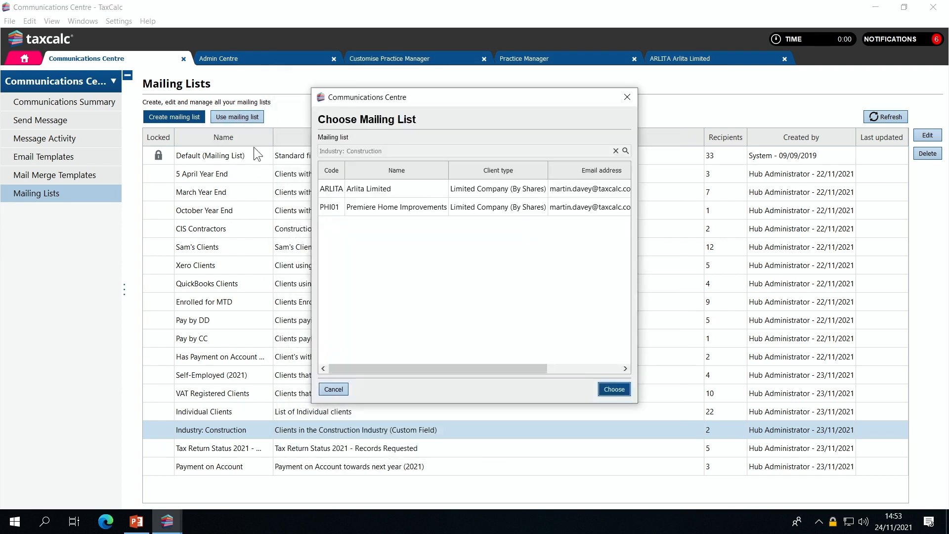
click(615, 389)
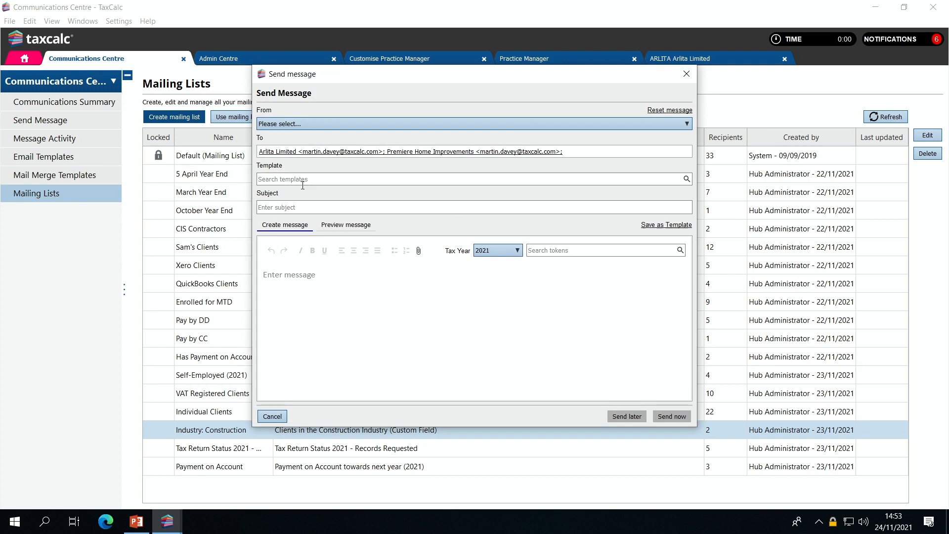
click(295, 124)
click(294, 143)
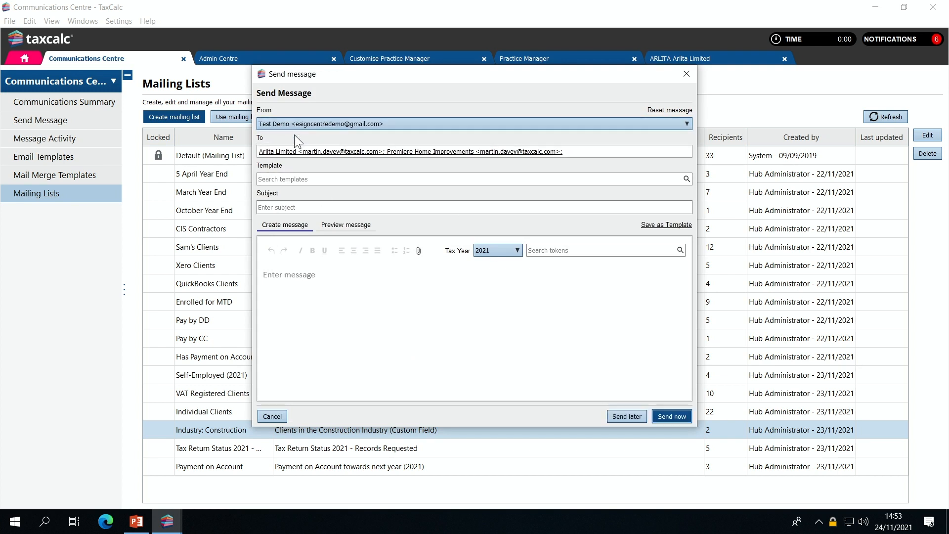
click(294, 181)
scroll(337, 272, down, 3)
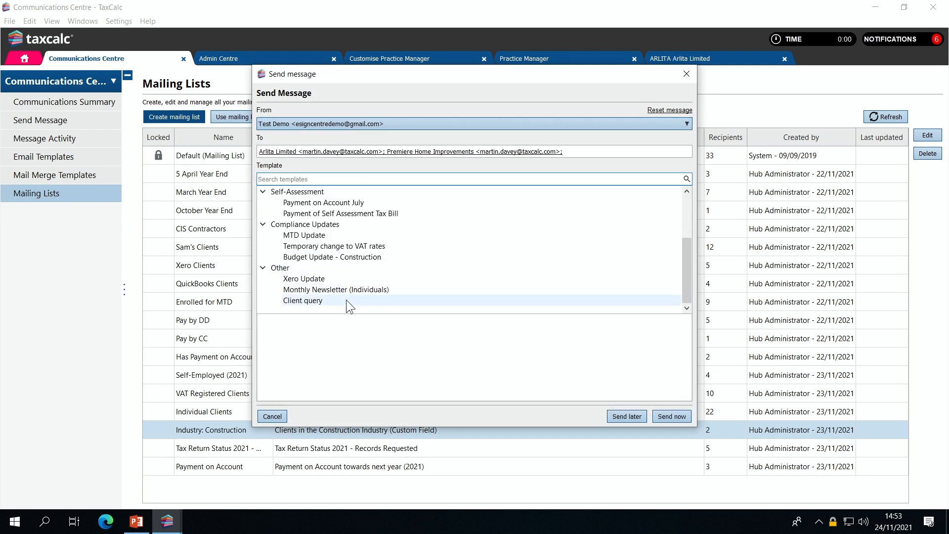
click(335, 257)
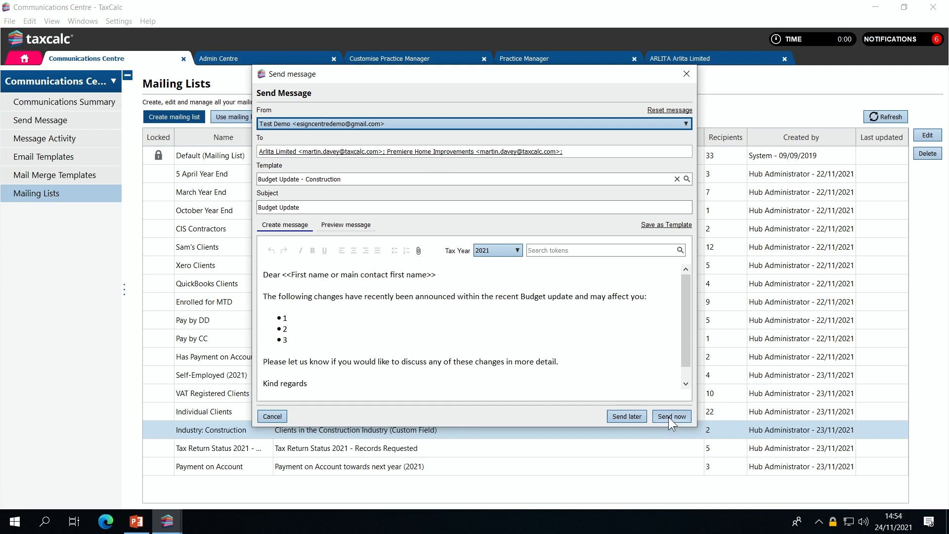
Preview the Budget Update message for Arlita Limited, clear the preview recipient, and send the message immediately.
click(348, 224)
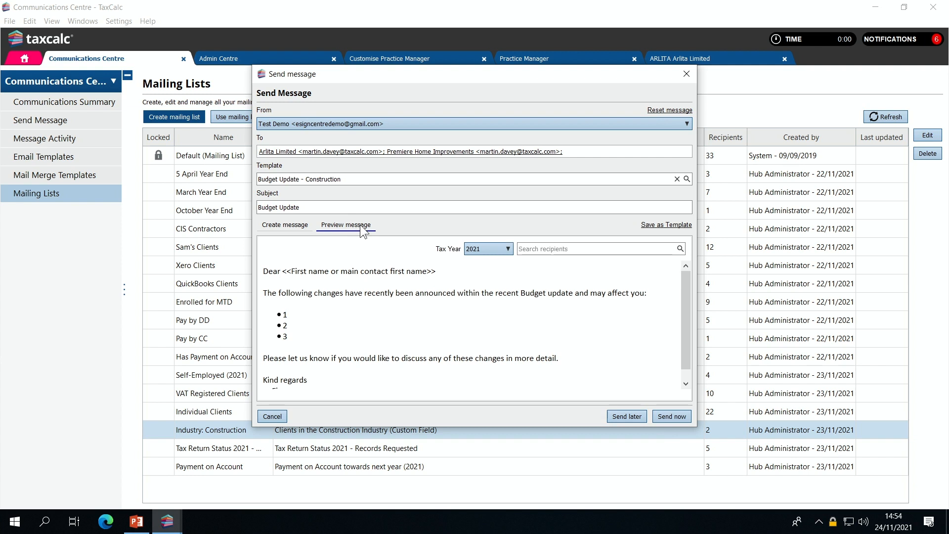
click(534, 249)
click(545, 262)
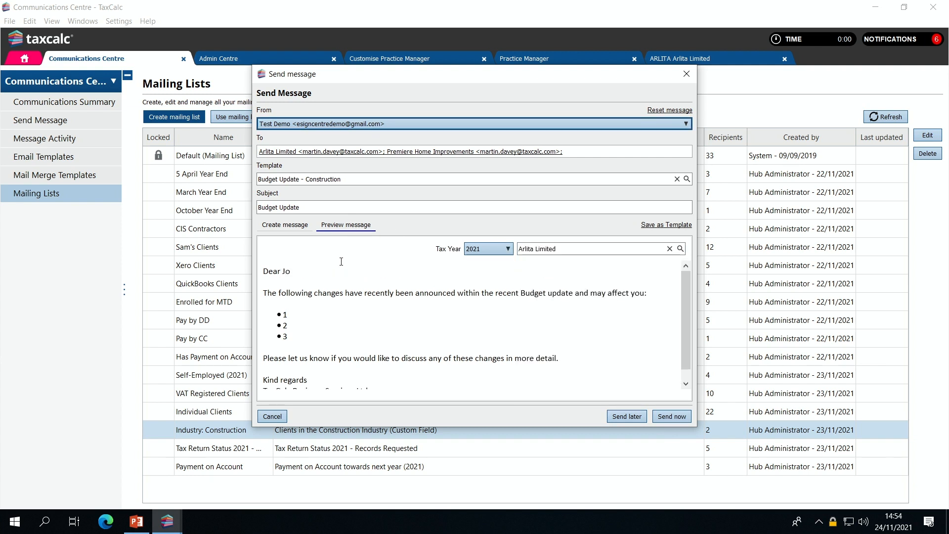
click(671, 248)
click(669, 415)
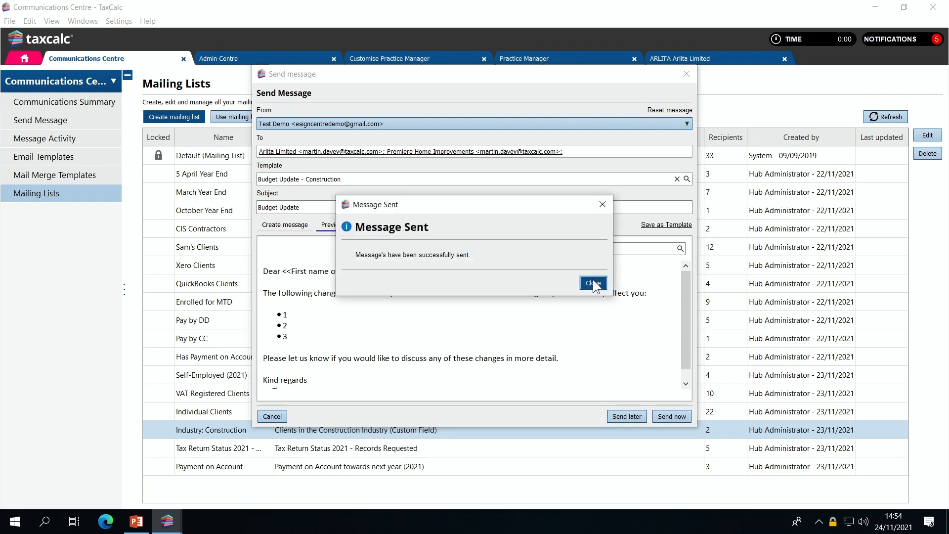
click(593, 283)
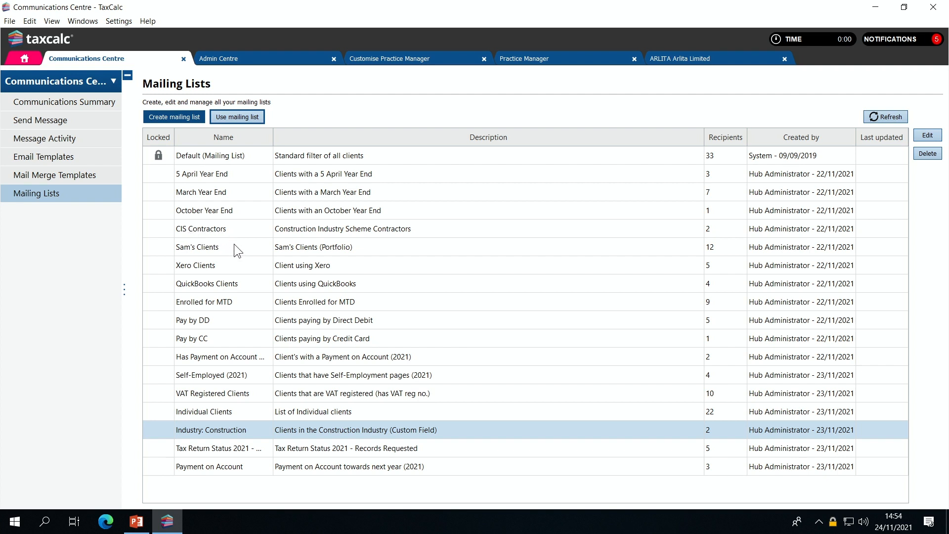
Review the Sam's Clients mailing list and its Data Mine portfolio query, closing both without changes.
click(311, 249)
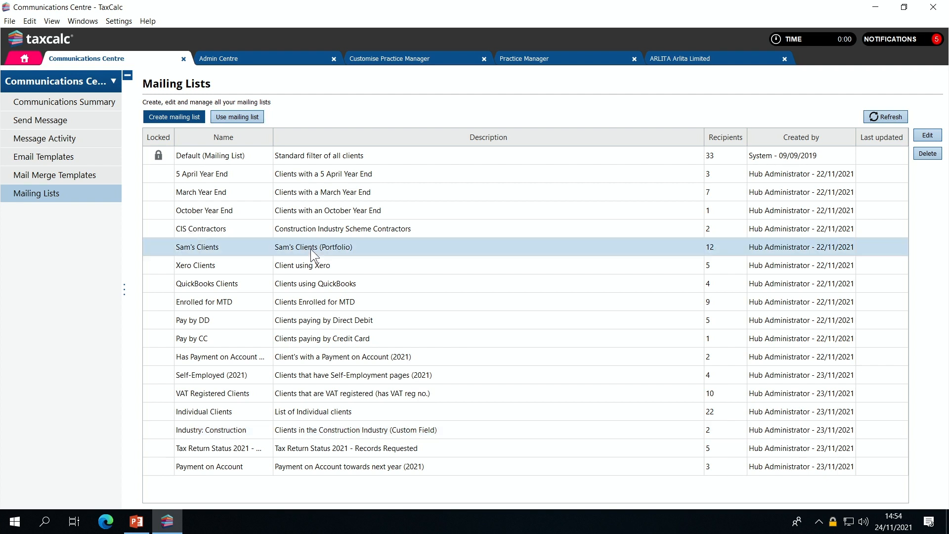
click(926, 135)
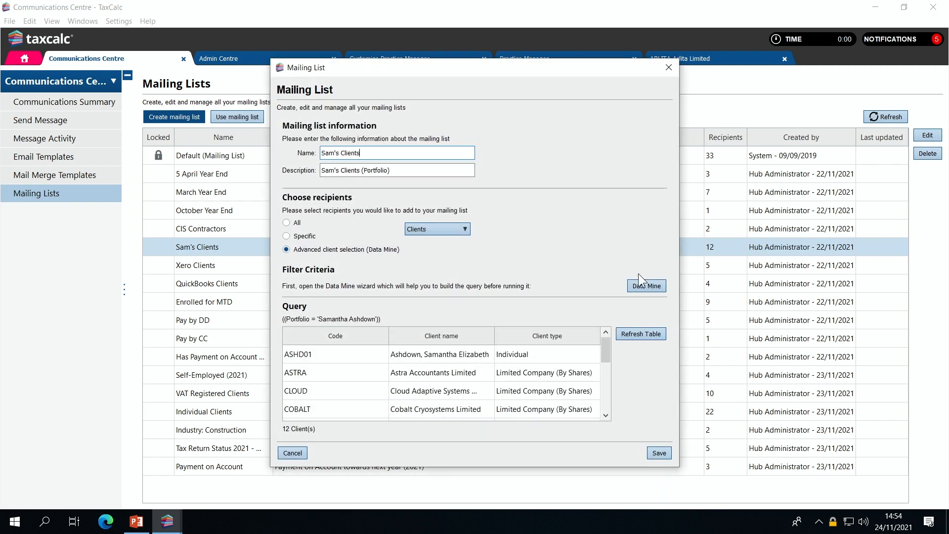
click(648, 285)
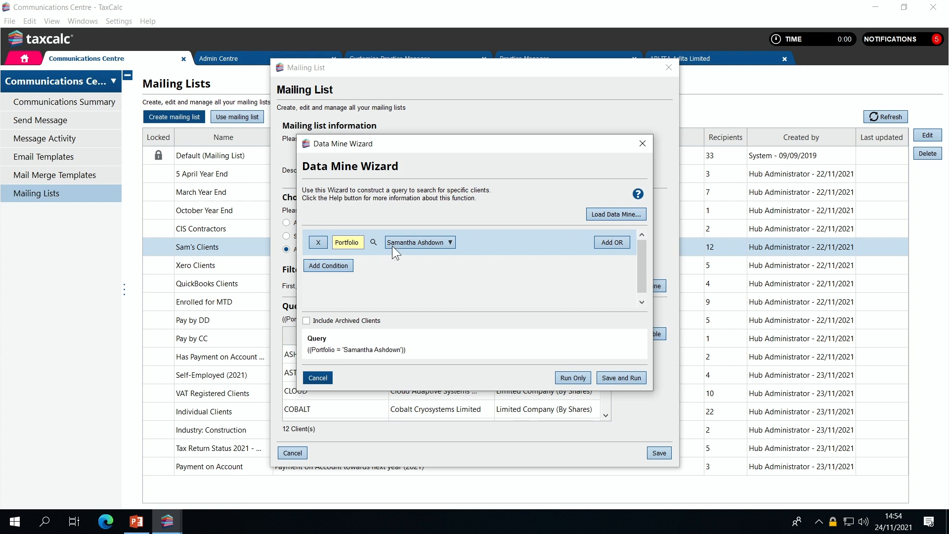
click(318, 378)
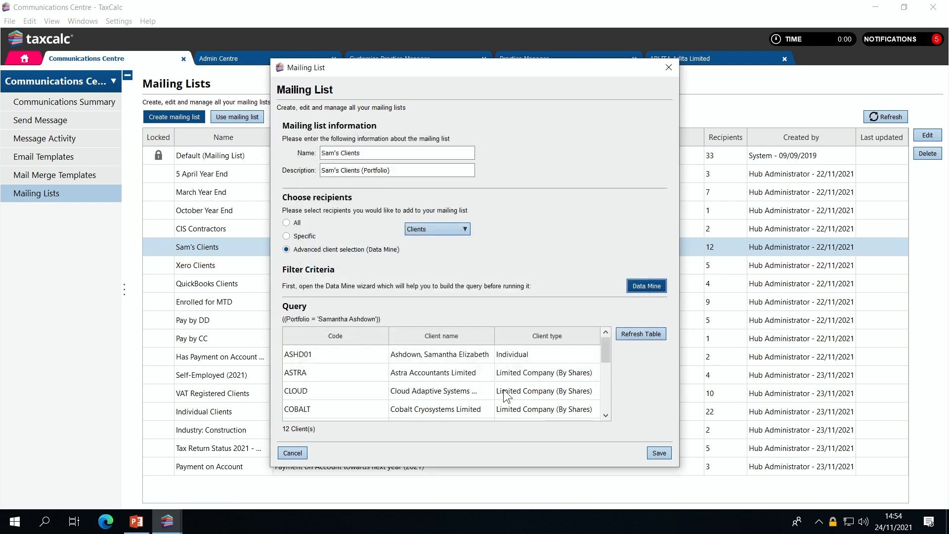
click(292, 452)
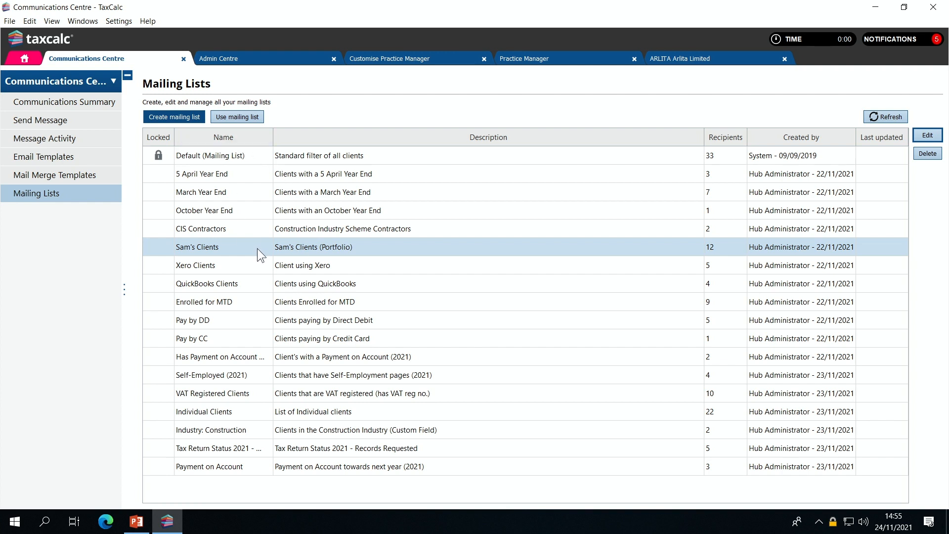
Start a new message addressed to the Sam's Clients mailing list, and cancel it without sending.
click(236, 116)
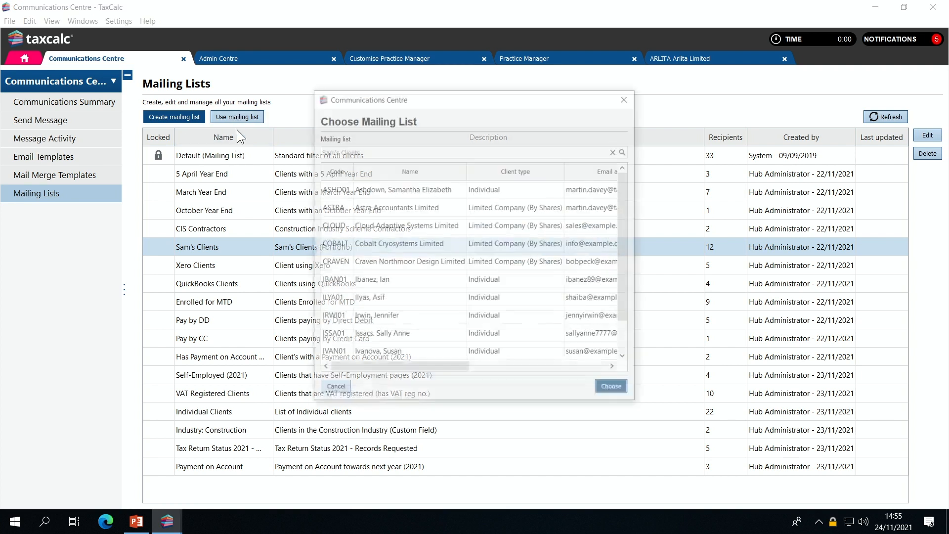
click(615, 389)
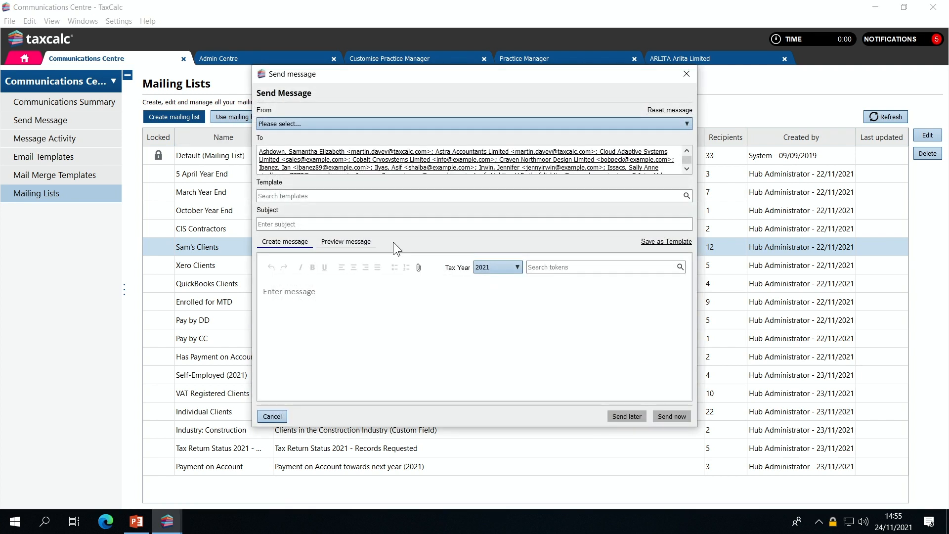
click(273, 416)
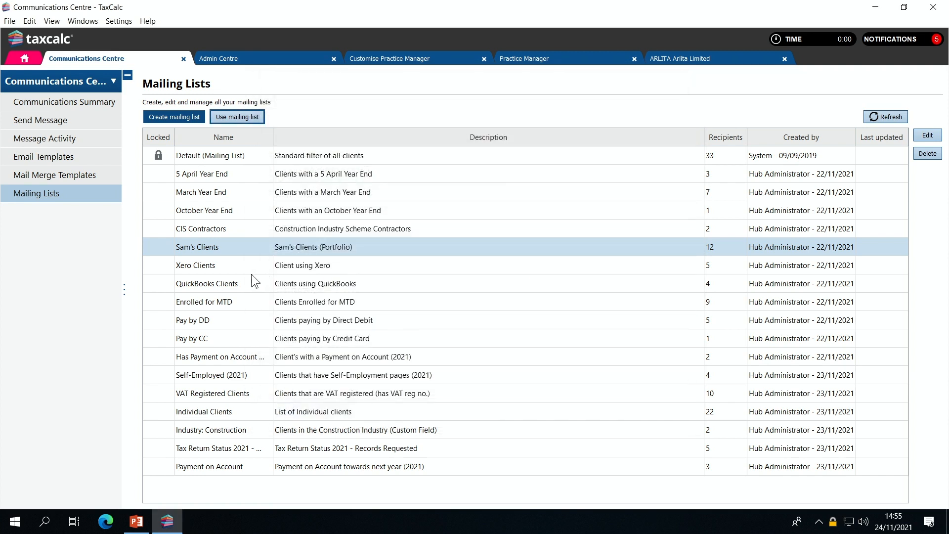
Look through the Xero Clients, QuickBooks Clients, Enrolled for MTD and Pay by DD entries in the mailing lists.
click(226, 267)
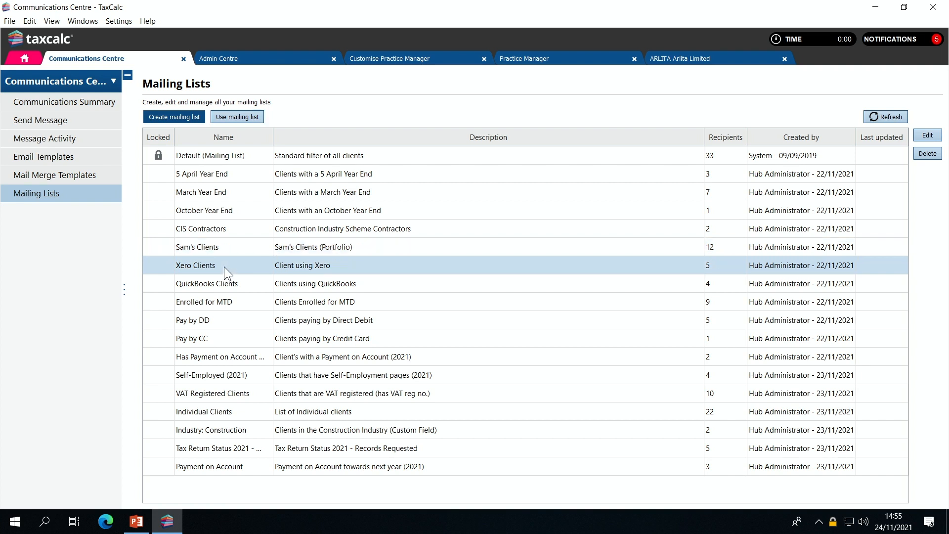
click(227, 284)
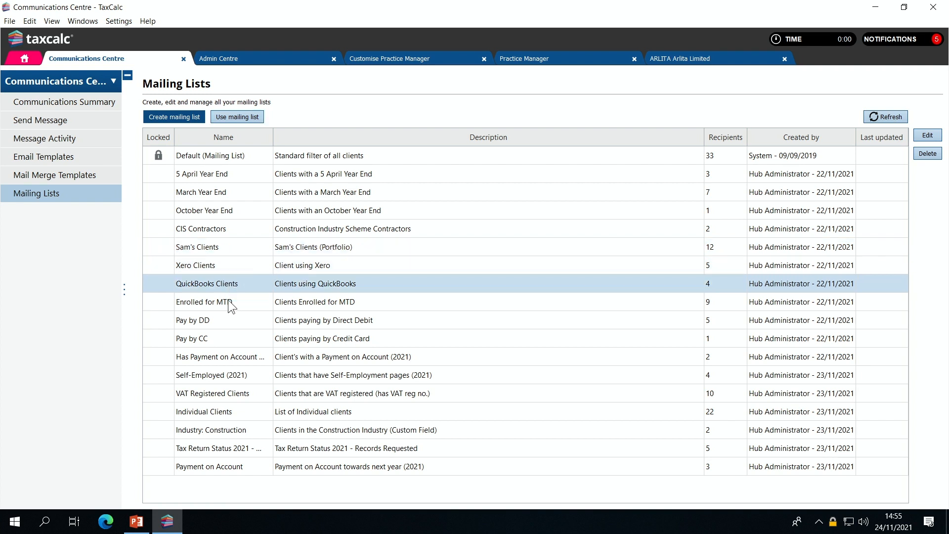
click(228, 301)
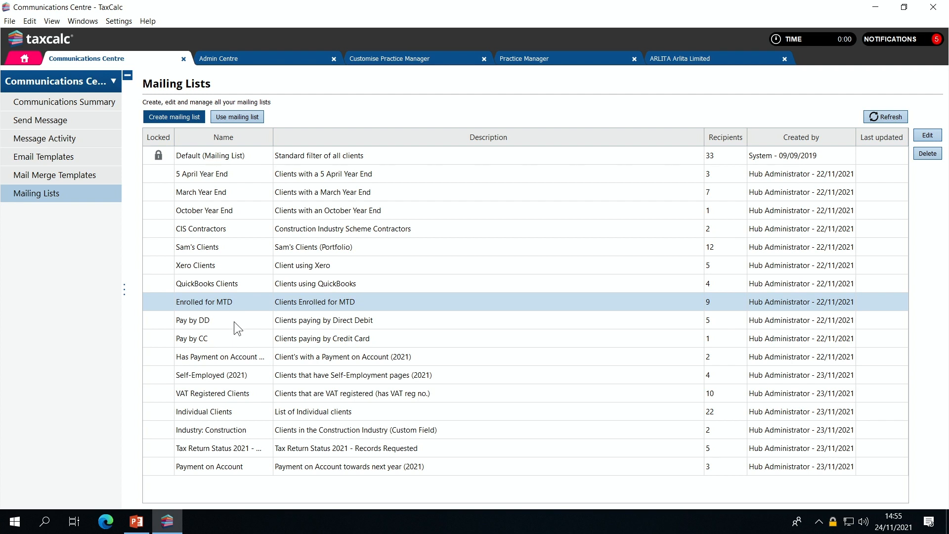
click(233, 322)
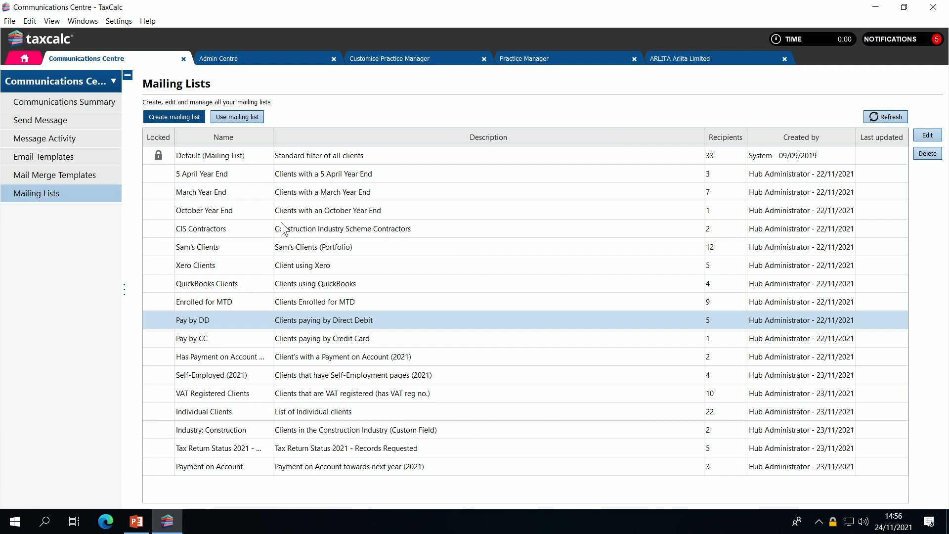
Review the October Year End mailing list and its Data Mine query on the usual year end, closing both without changes.
click(240, 210)
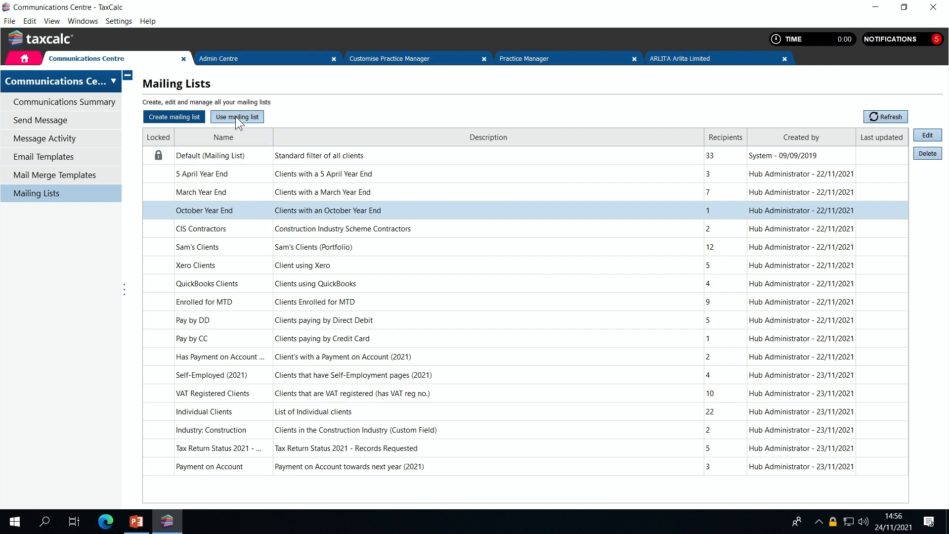
click(929, 136)
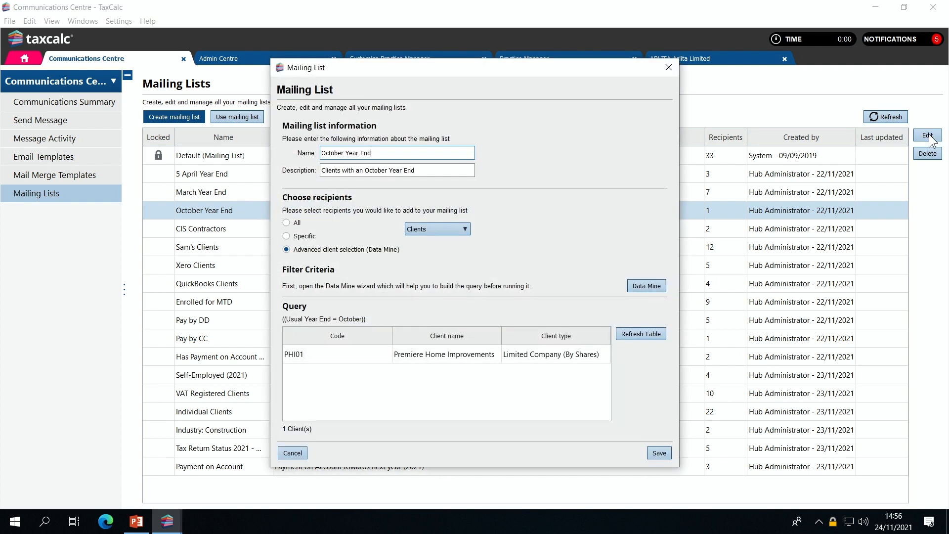
click(647, 282)
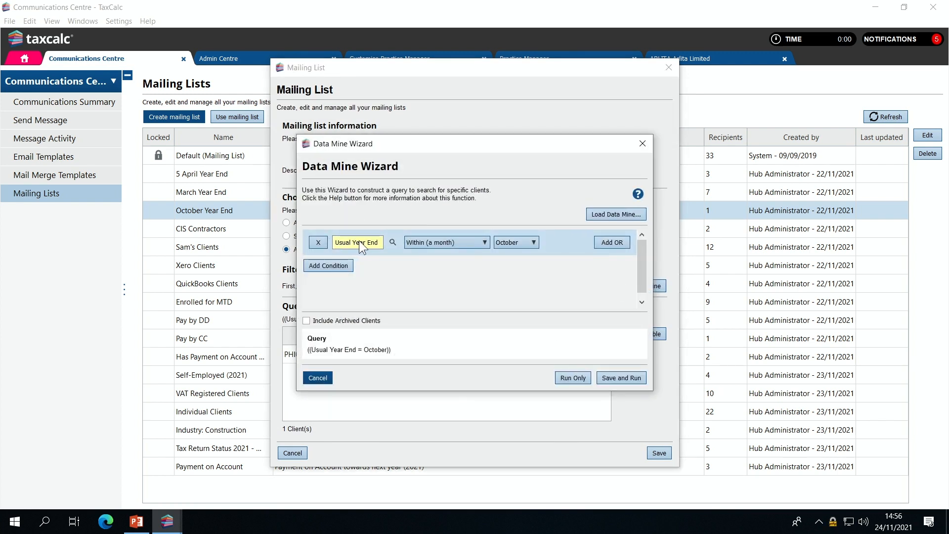
click(322, 378)
click(293, 452)
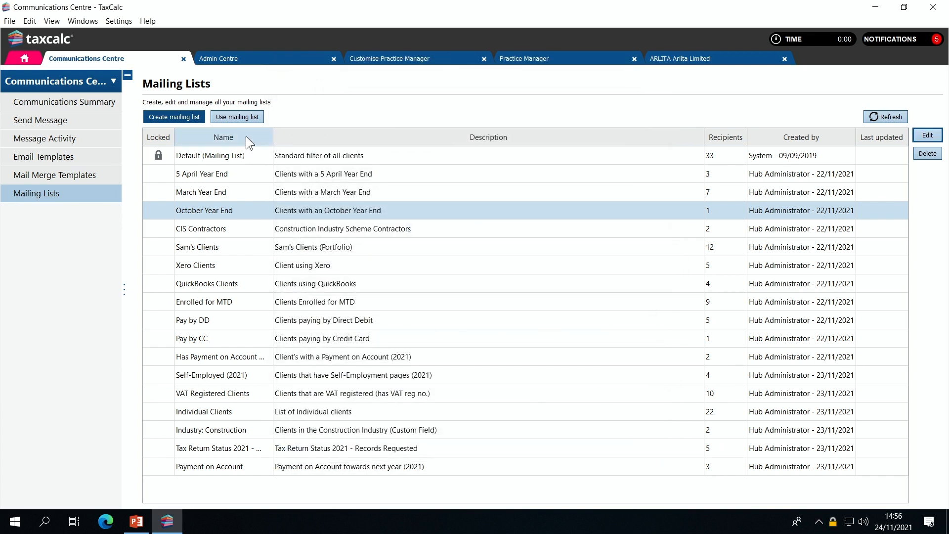
Start a message to the October Year End list with the Request Records for Accounts template, and cancel it without sending.
click(242, 116)
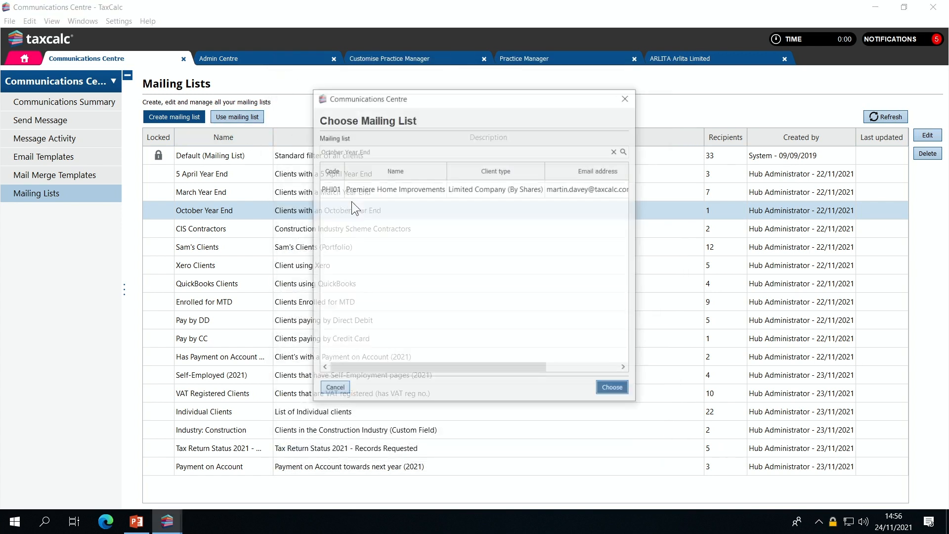
click(599, 391)
click(380, 178)
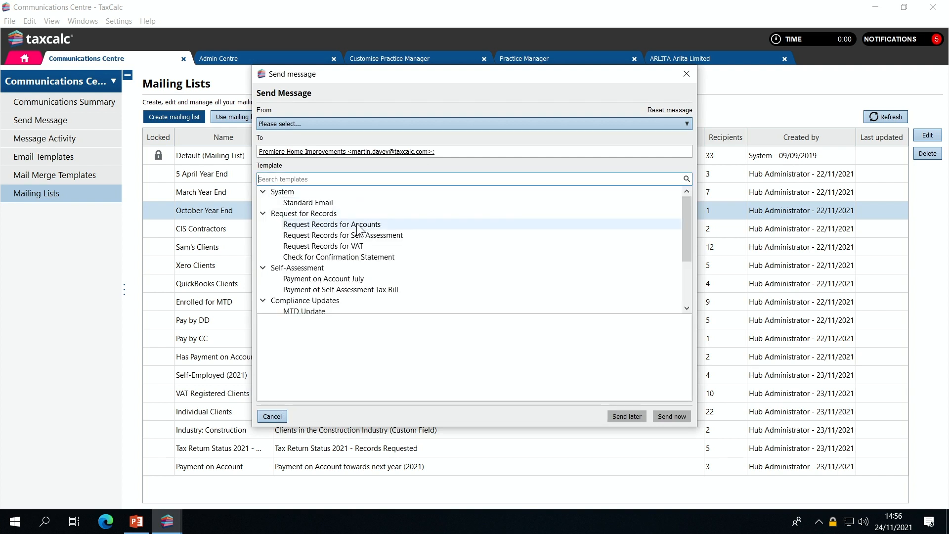
click(357, 225)
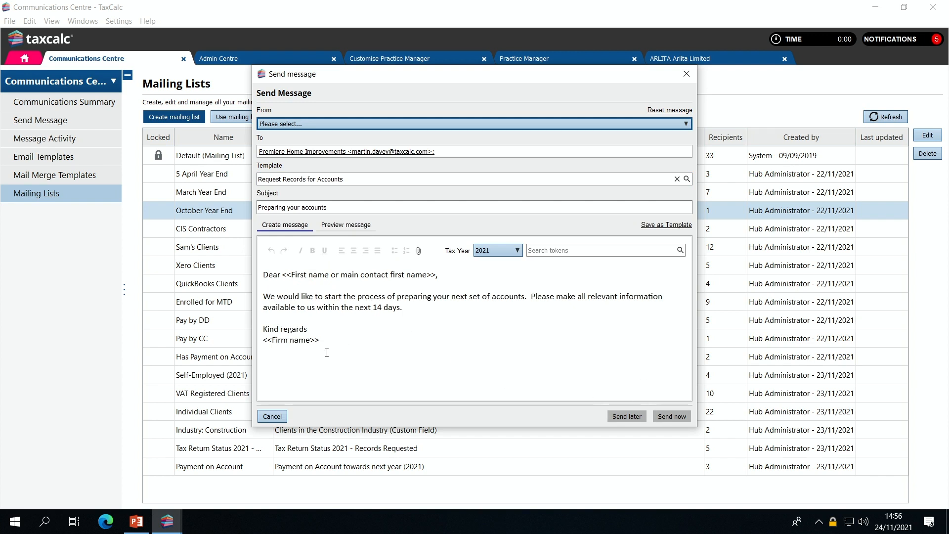
click(273, 415)
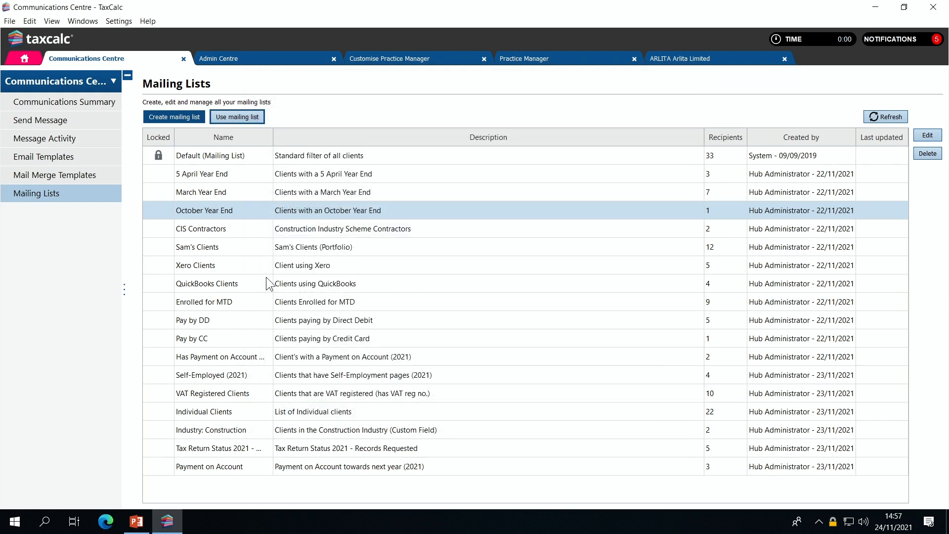
In the automated message settings, start activating Request records for Accounts with the Test Demo sender and the Request Records for Accounts template.
click(78, 102)
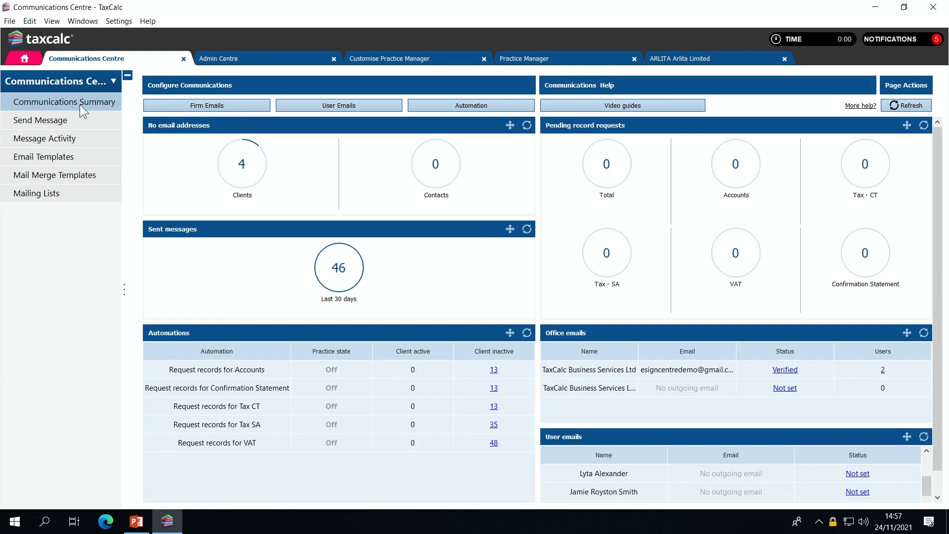
click(464, 106)
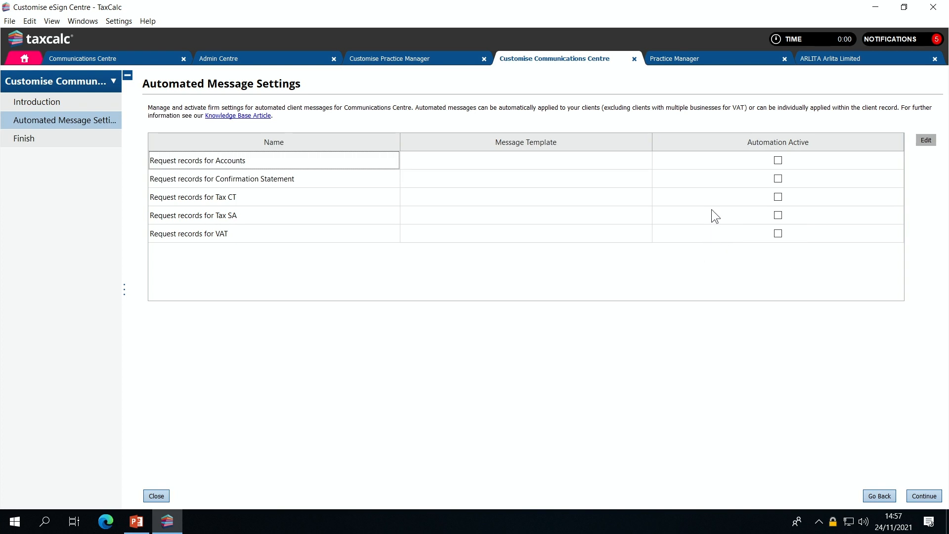
click(779, 159)
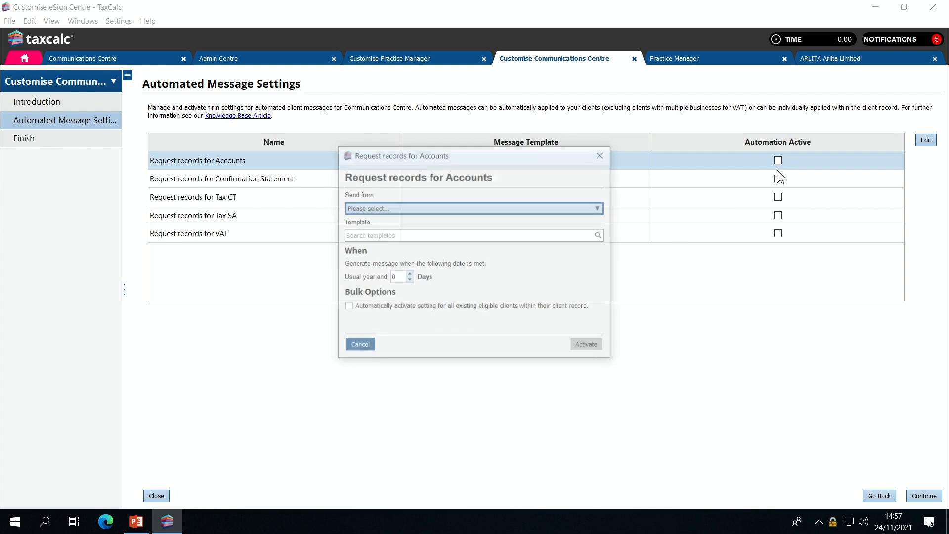
click(394, 207)
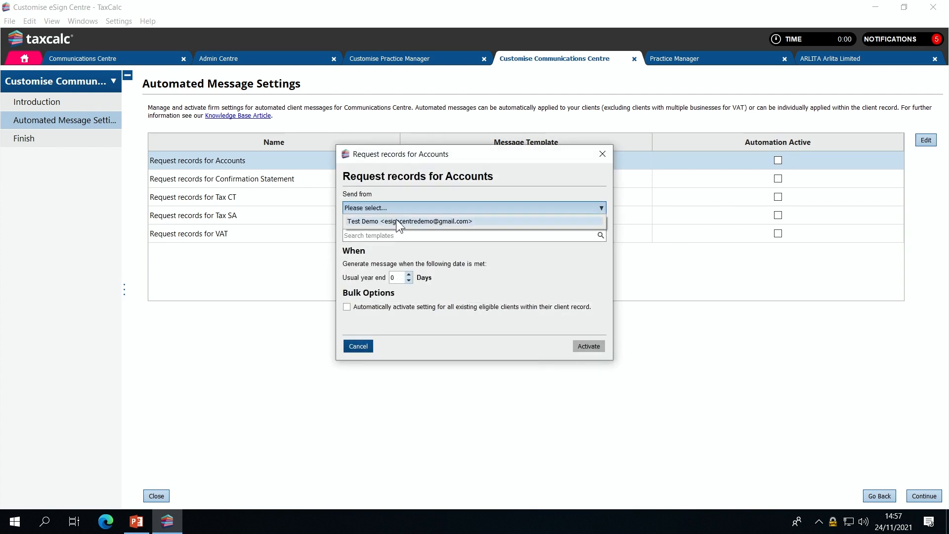
click(397, 219)
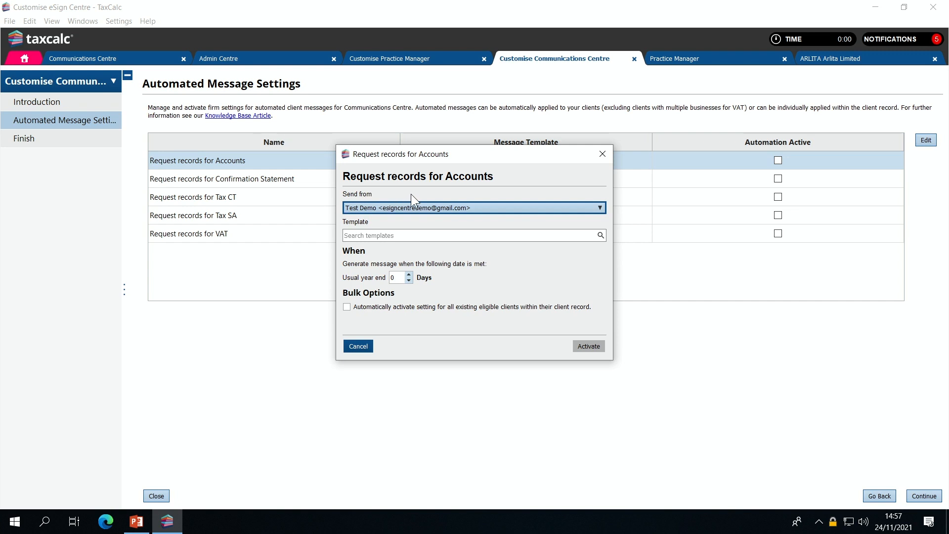
click(435, 235)
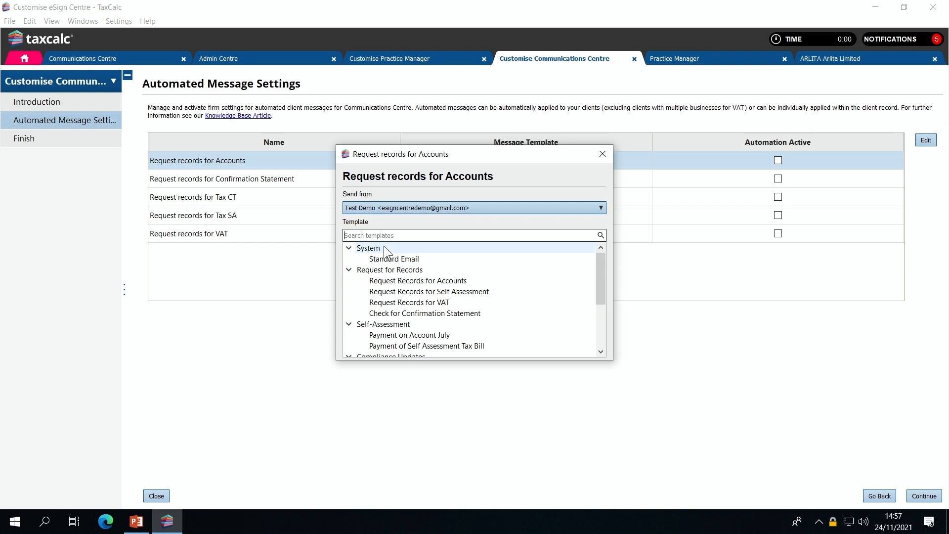
click(414, 280)
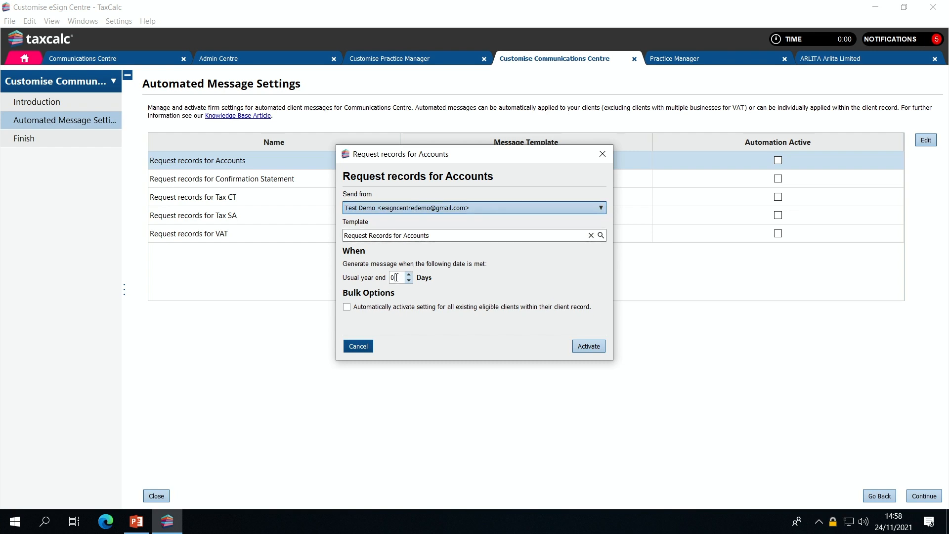
Set message generation to -6 days from the usual year end, include all existing eligible clients, and activate the accounts automation.
key(BackSpace)
text(-6)
click(382, 303)
click(589, 344)
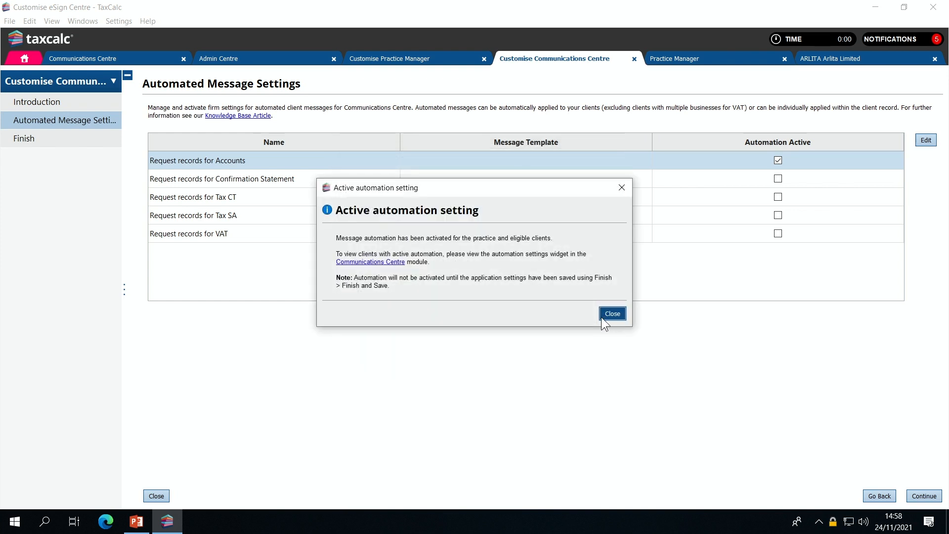
click(612, 314)
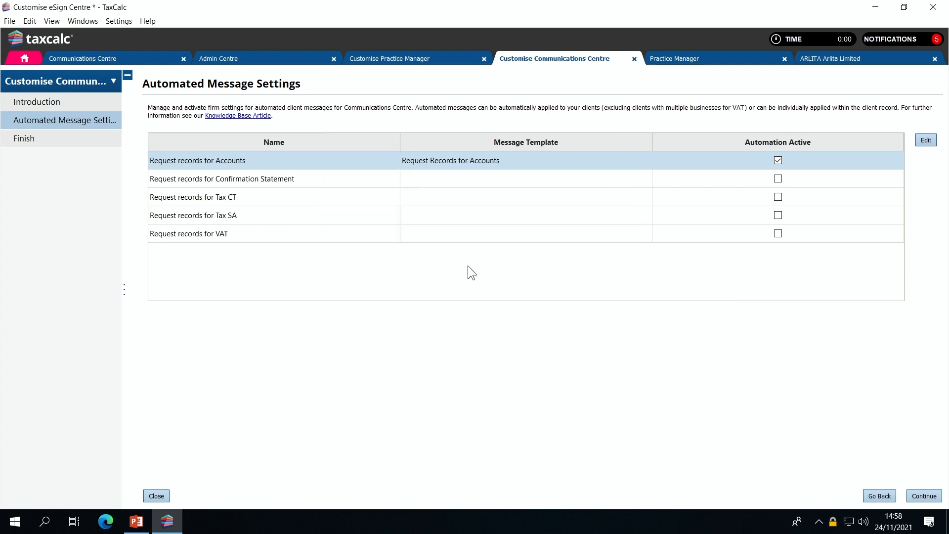
Finish and save the automated message settings, and dismiss the message generation dialog.
click(63, 135)
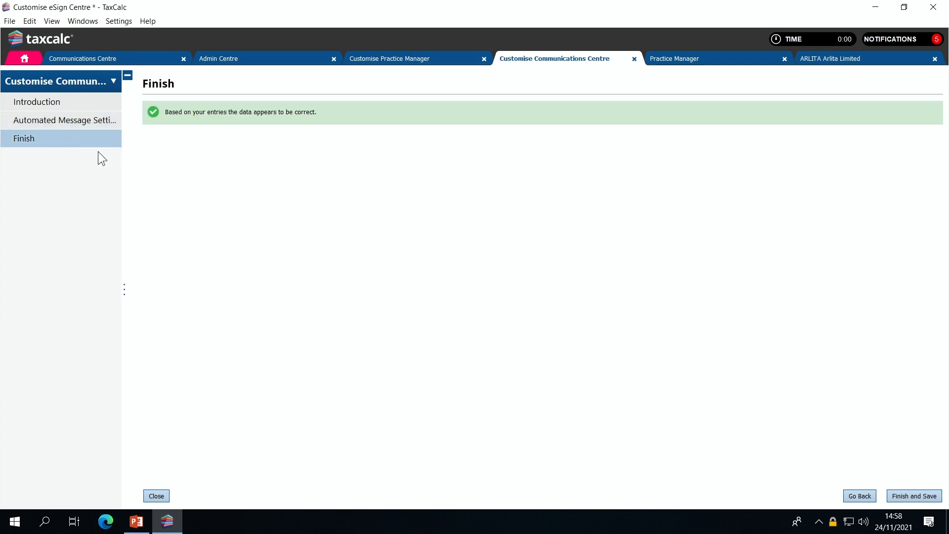
click(908, 495)
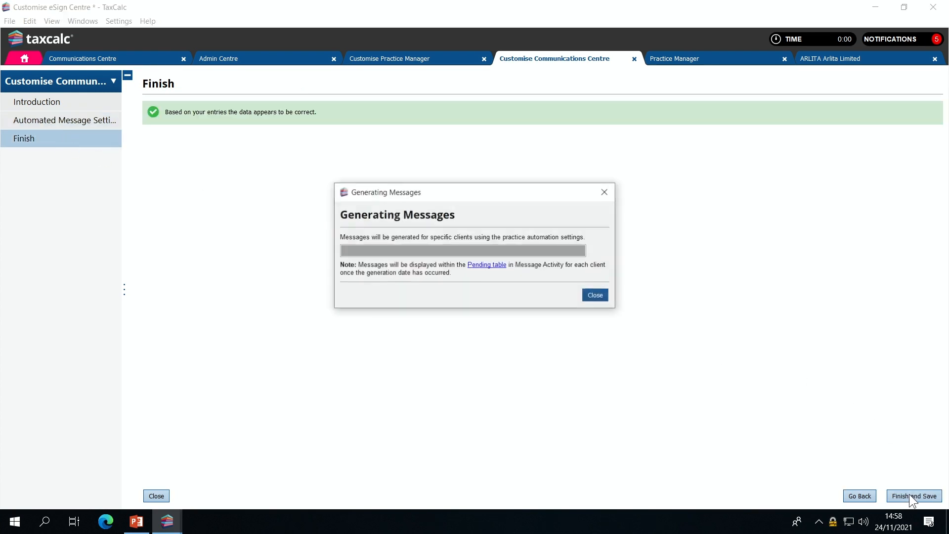
click(600, 296)
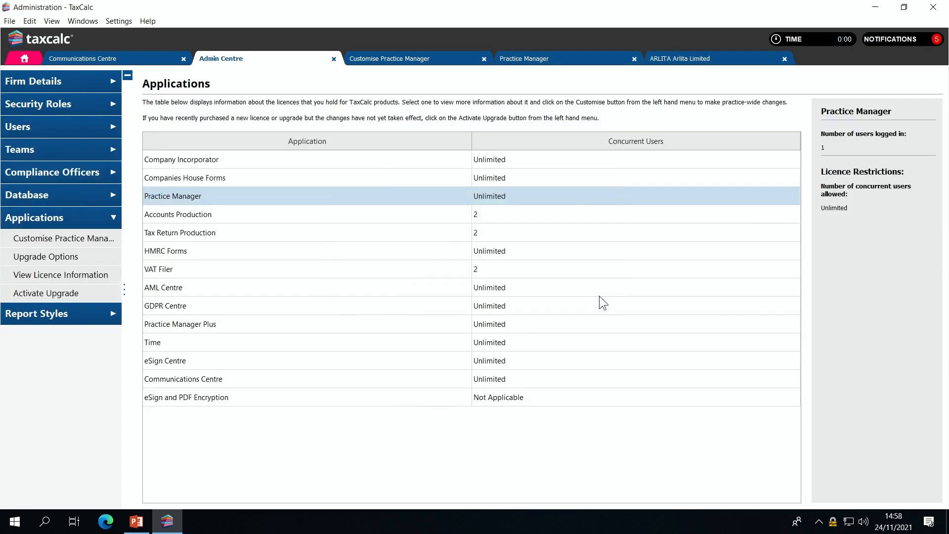
Check the pending messages in Message Activity, and look at the automated message settings in Astra Accountants Limited's client record.
click(120, 57)
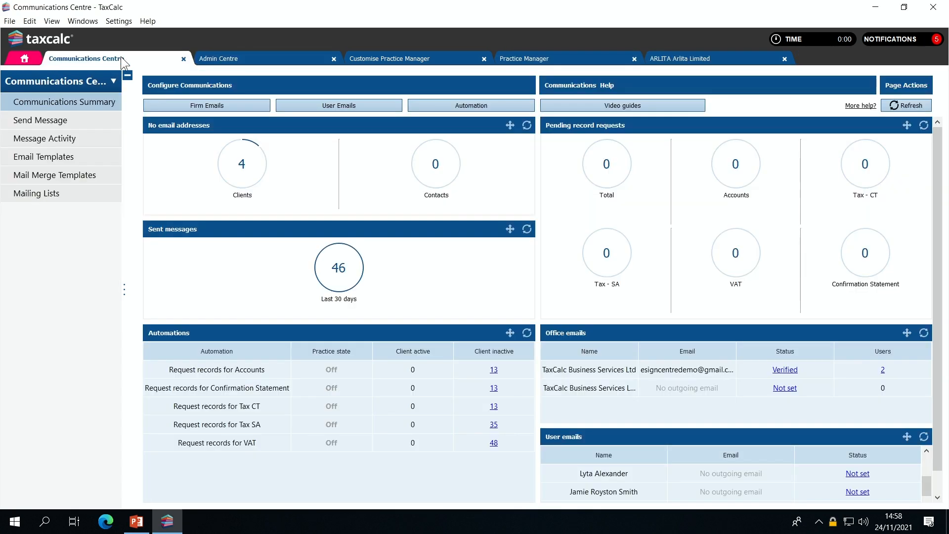
click(70, 137)
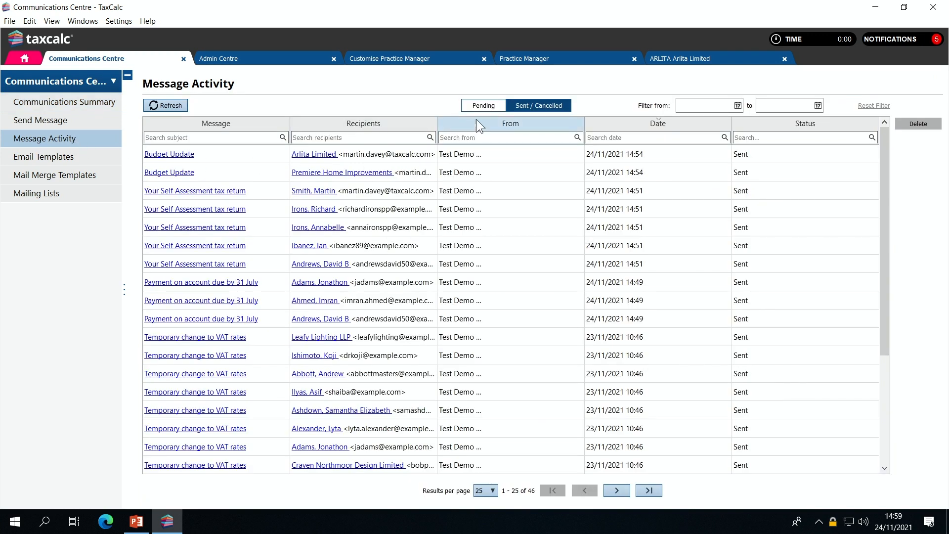
click(479, 105)
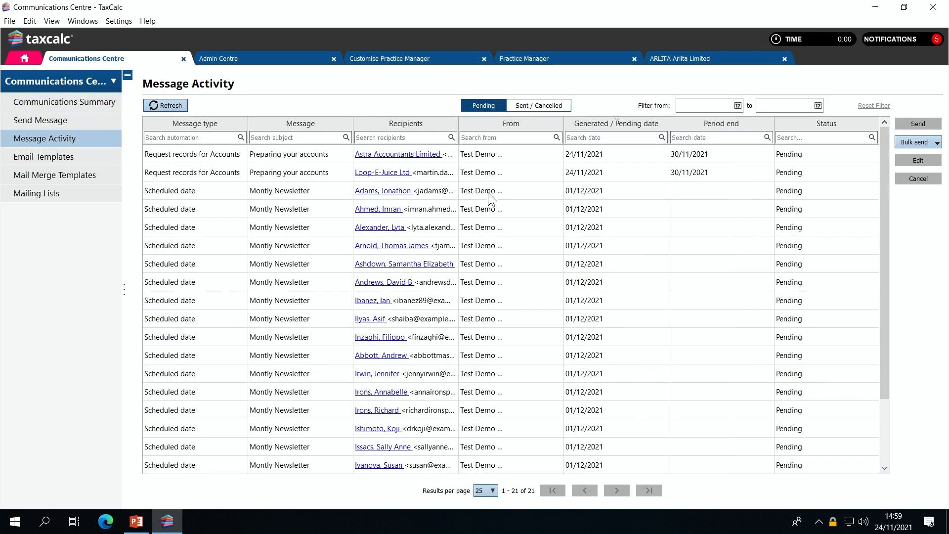
click(384, 154)
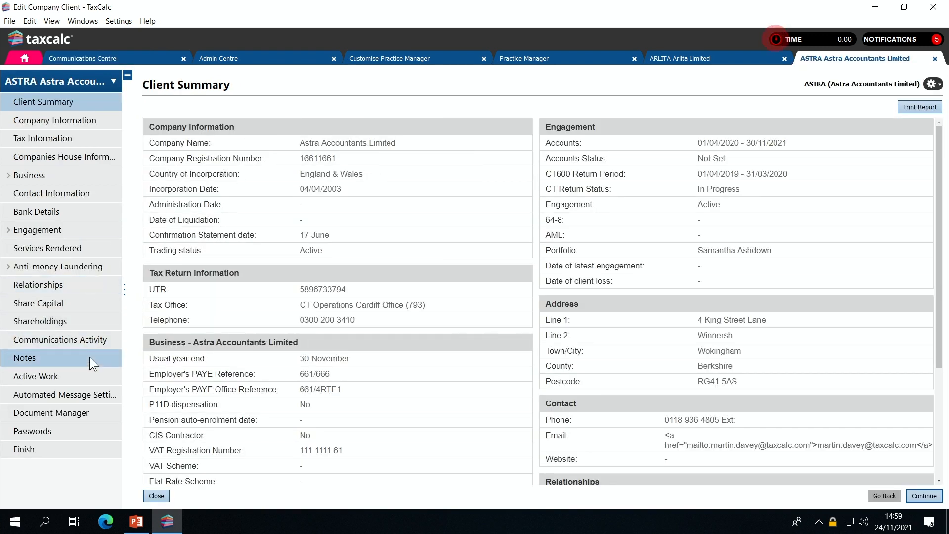
click(83, 396)
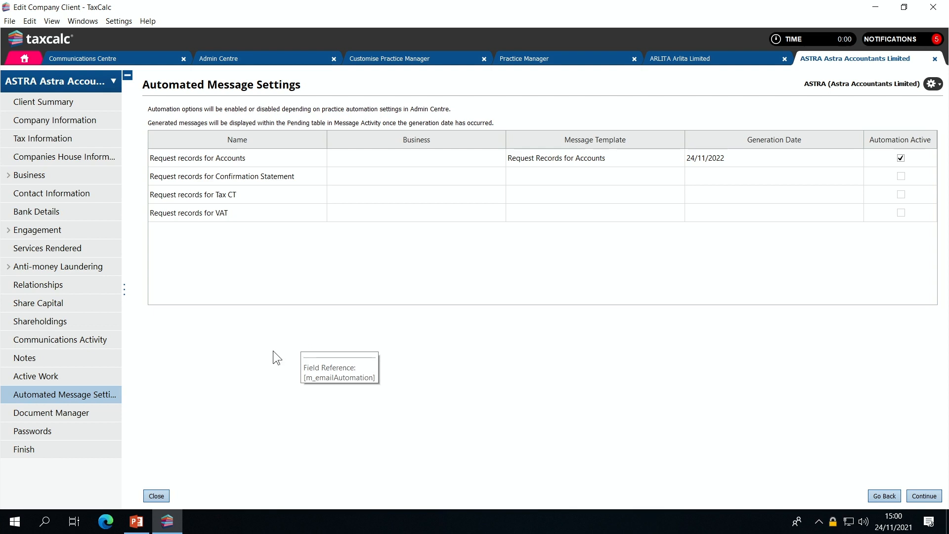
Review Astra's Annual Accounts job and the actions of its Request Records task, leave without saving, and expand the job's task list.
click(92, 379)
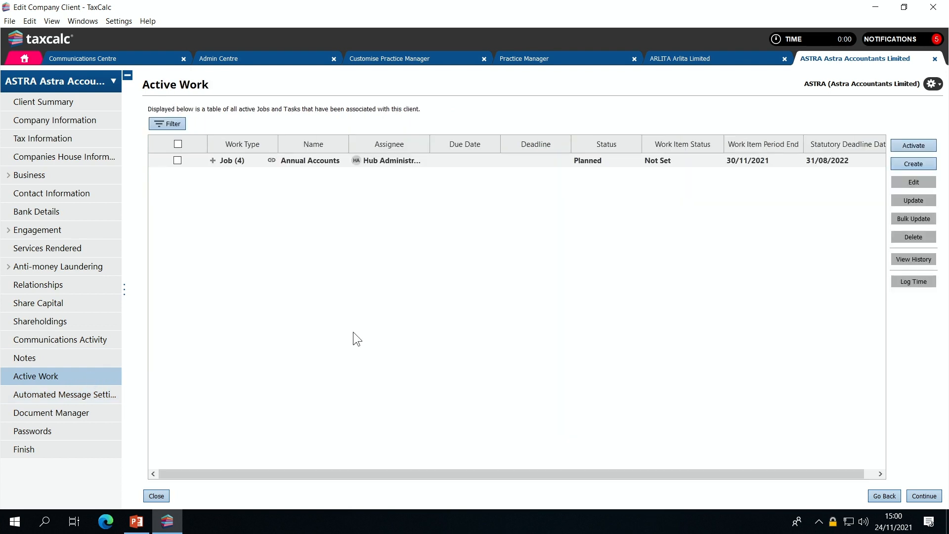
click(212, 159)
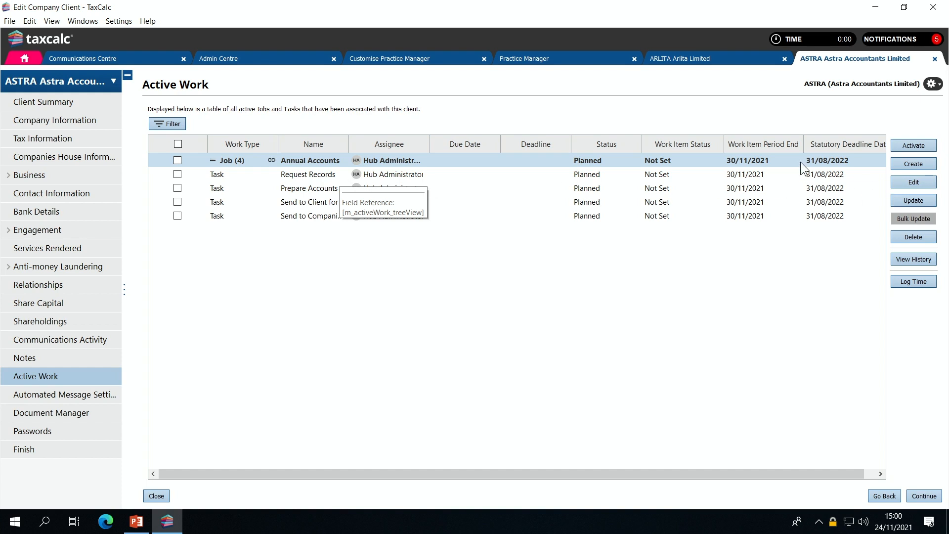
click(900, 183)
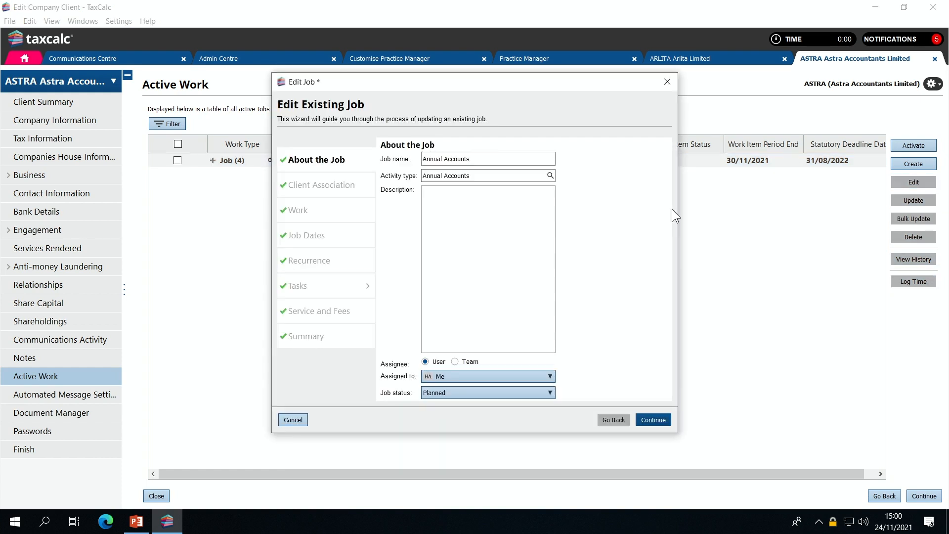
click(324, 285)
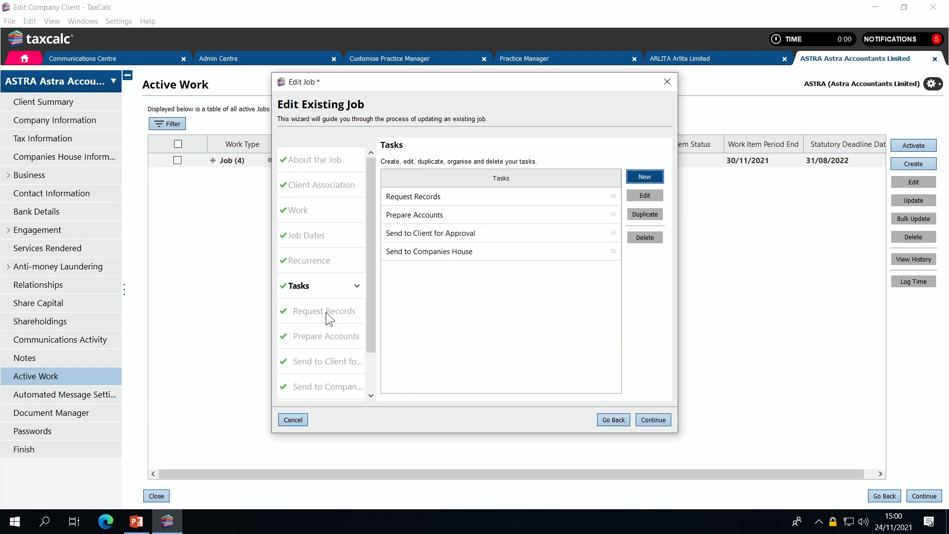
click(326, 312)
click(577, 349)
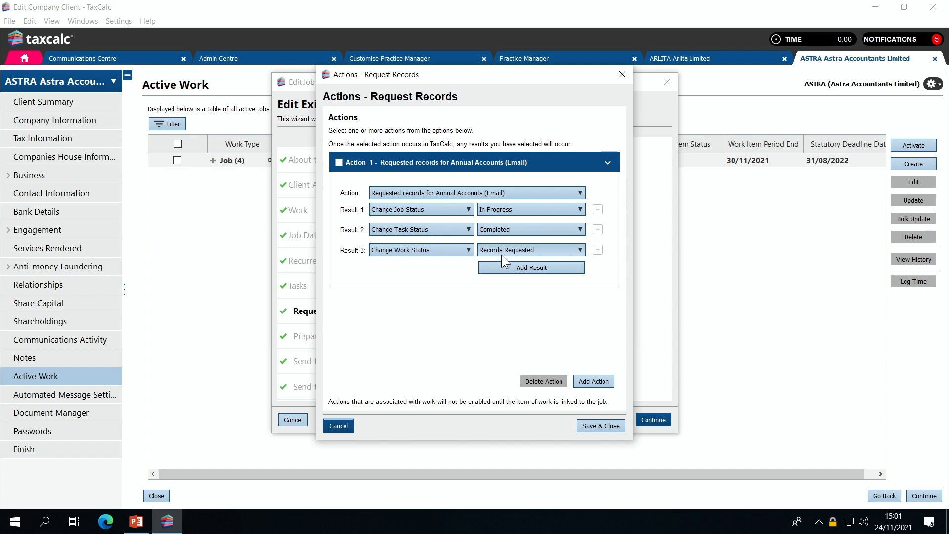
click(341, 425)
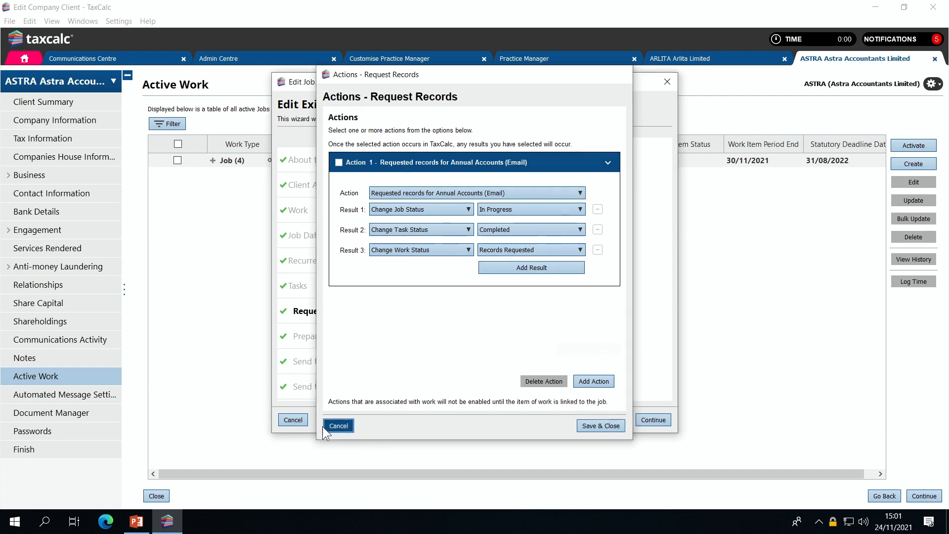
click(292, 420)
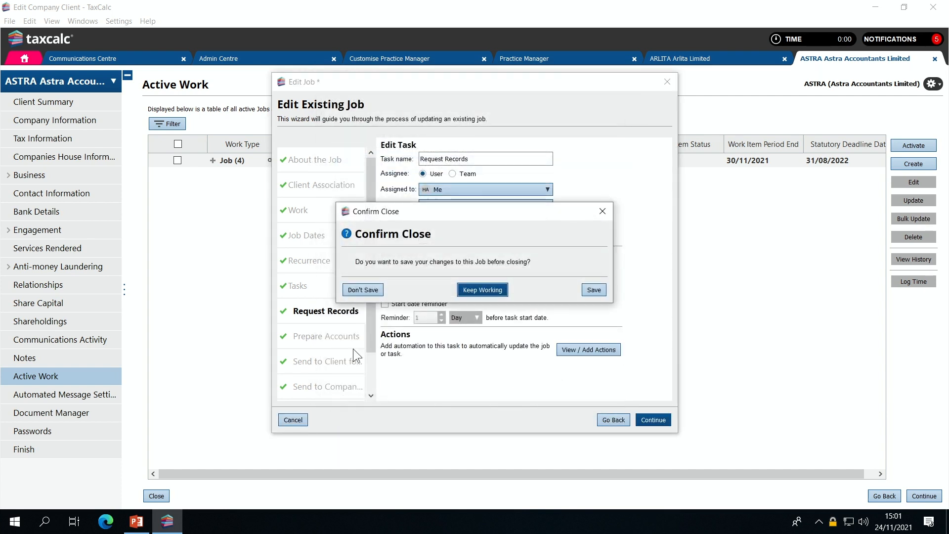
click(366, 292)
click(213, 160)
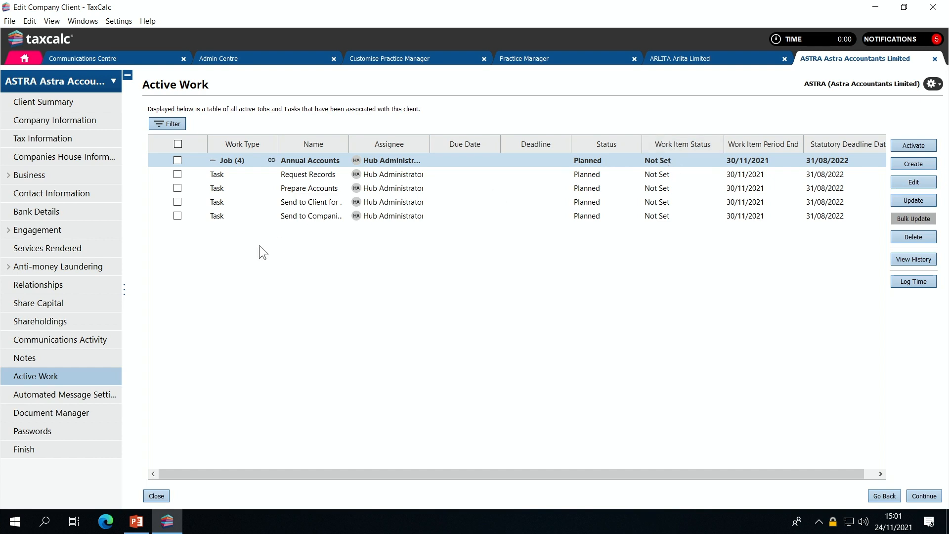
Review the pending Preparing your accounts message to Astra Accountants Limited without editing it, and send it.
click(113, 58)
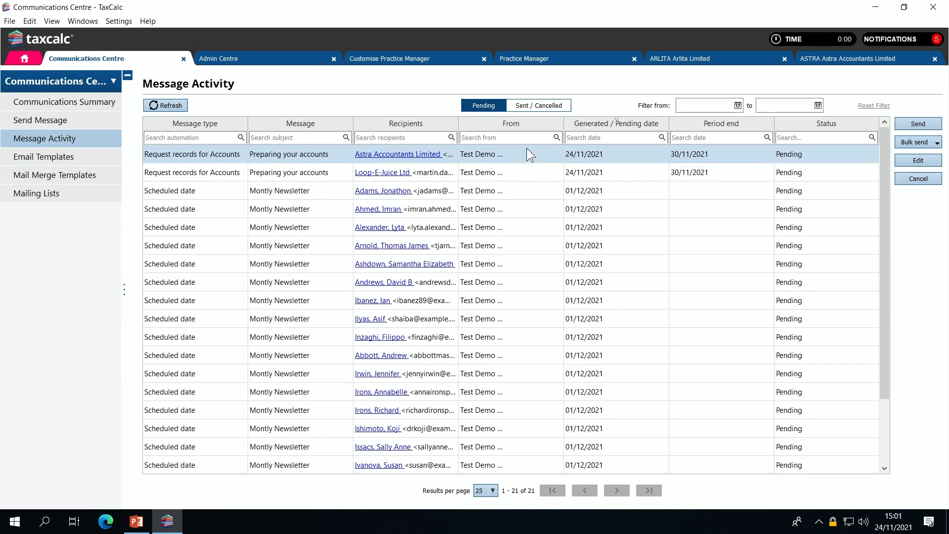
click(919, 161)
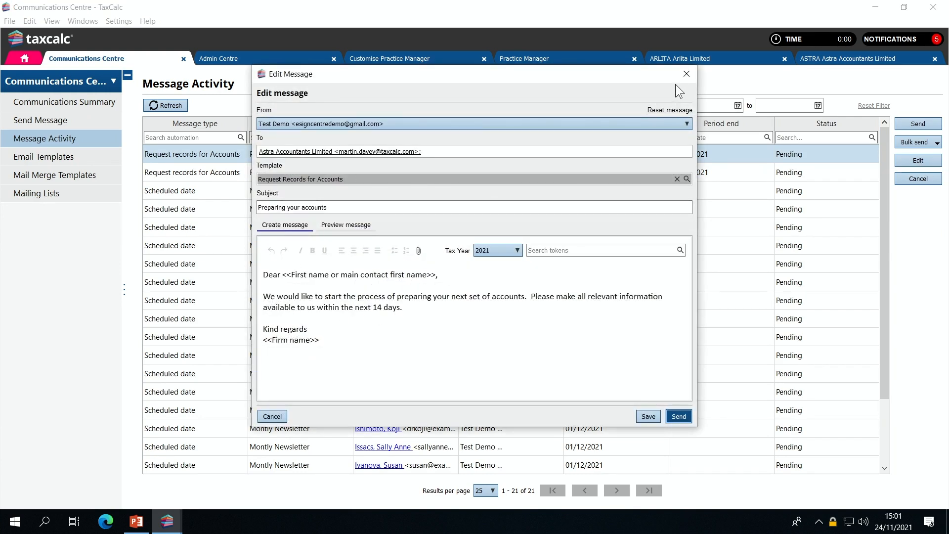
click(685, 73)
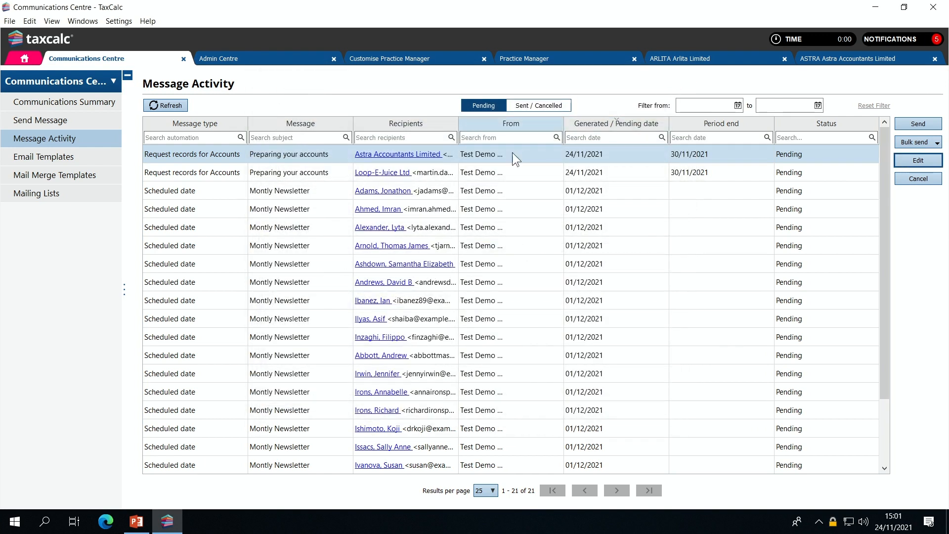
click(917, 124)
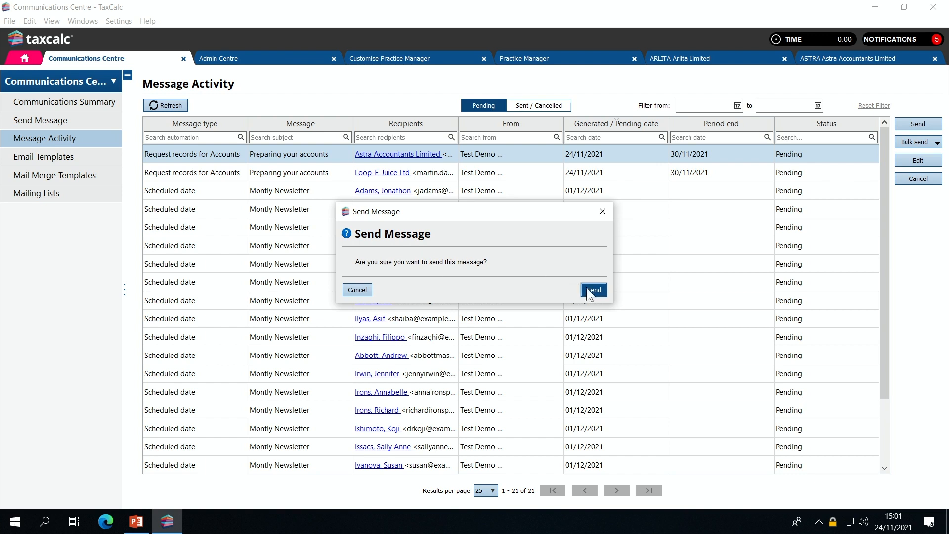
click(592, 290)
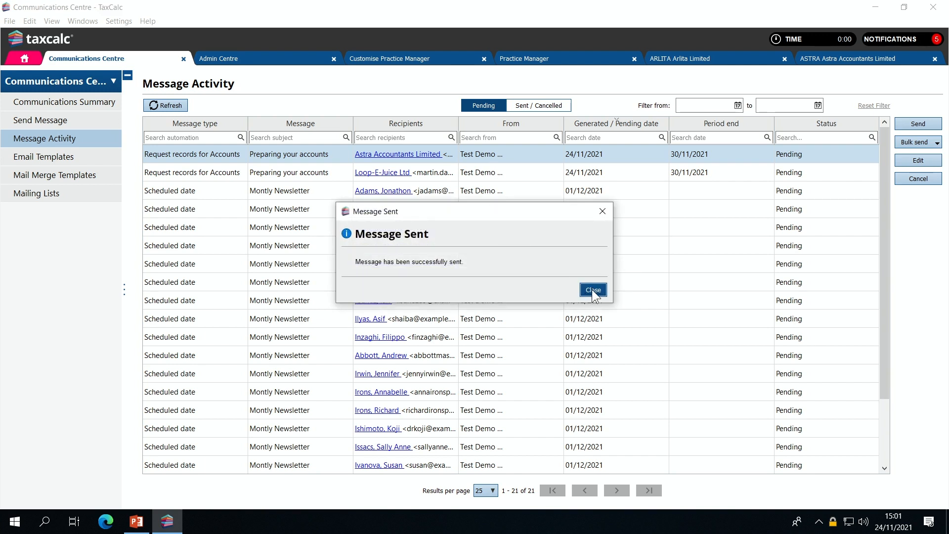
click(589, 293)
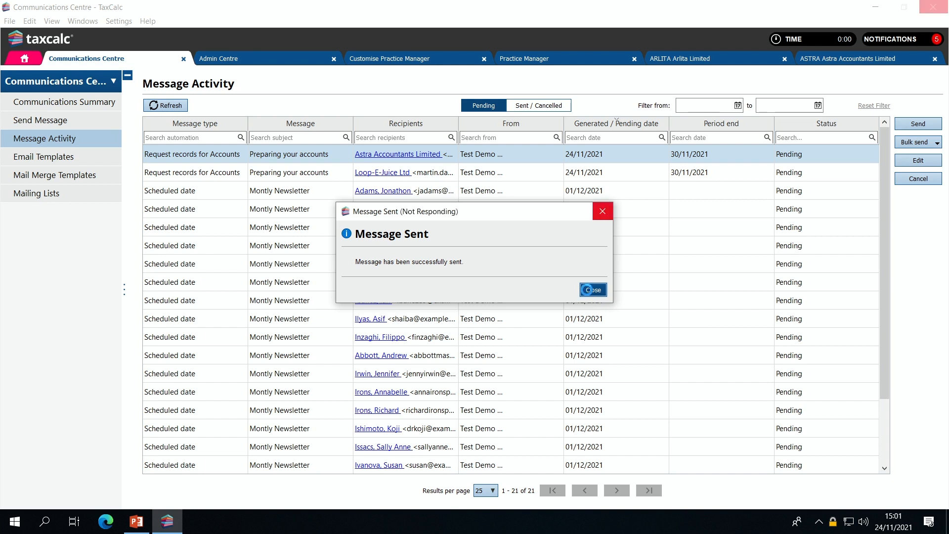
Refresh the sent messages, and check the statuses of Astra's Annual Accounts job and its tasks in Active Work.
click(537, 106)
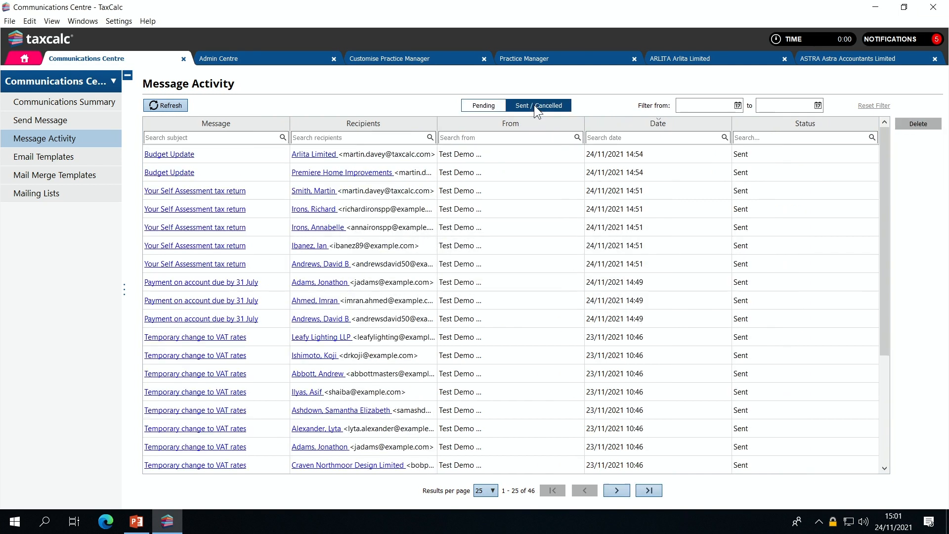
click(165, 103)
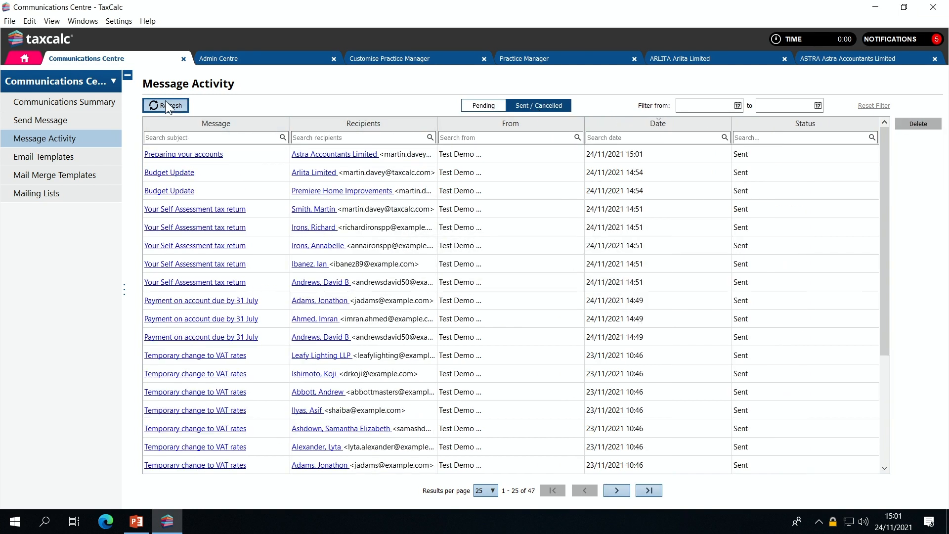
click(351, 154)
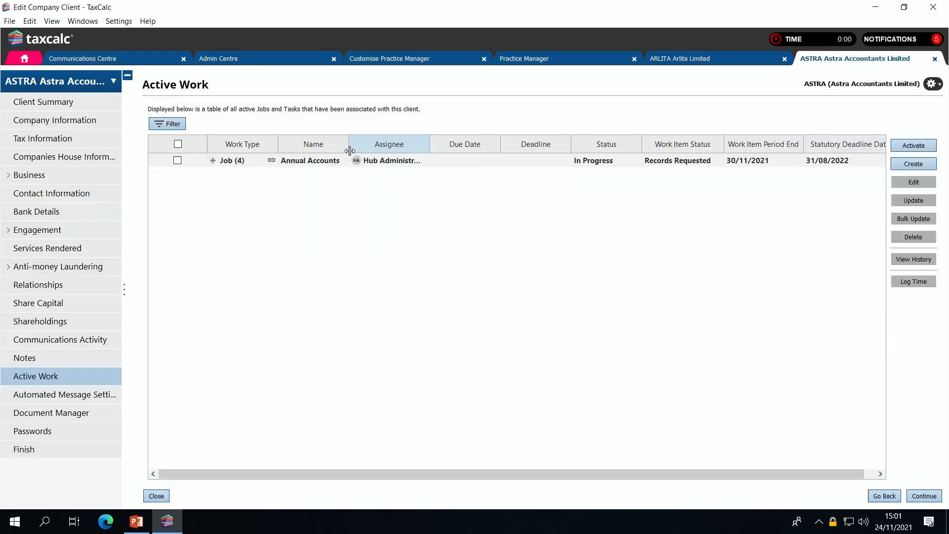
click(212, 160)
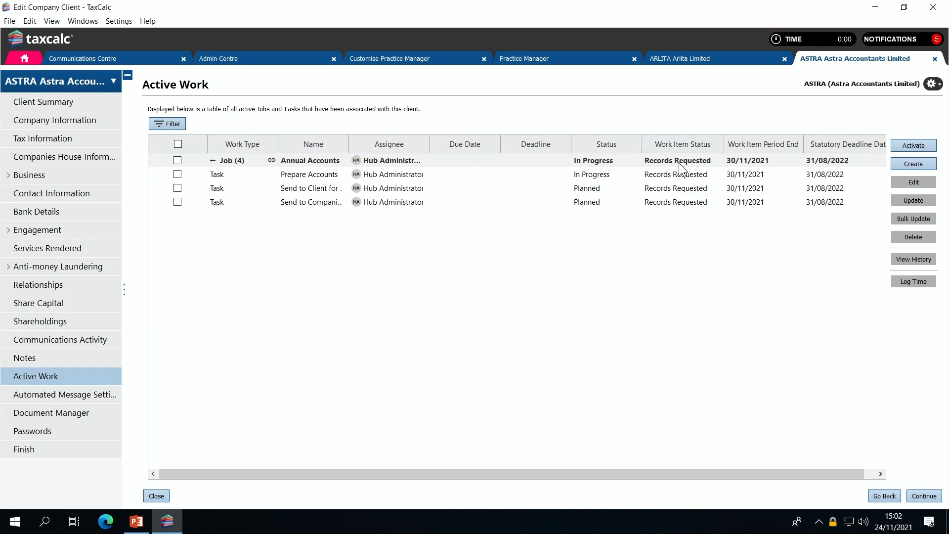
Check the Request Records task's status in the update details of Astra's Annual Accounts job, and leave without updating.
double_click(602, 161)
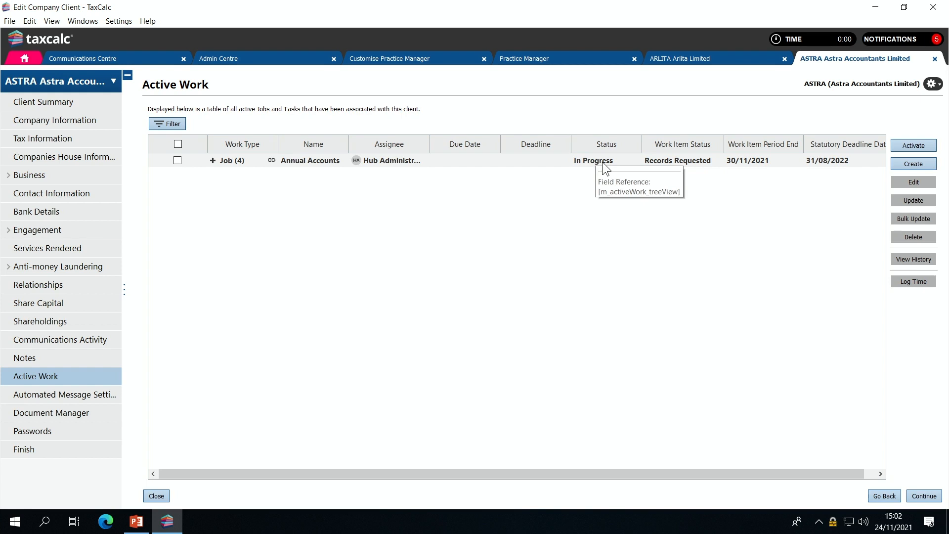
click(212, 161)
click(212, 159)
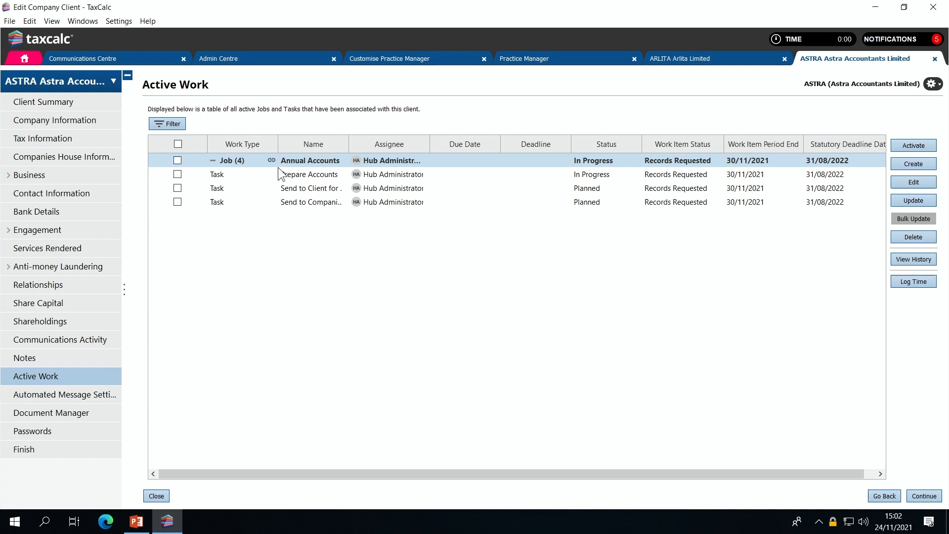
click(913, 200)
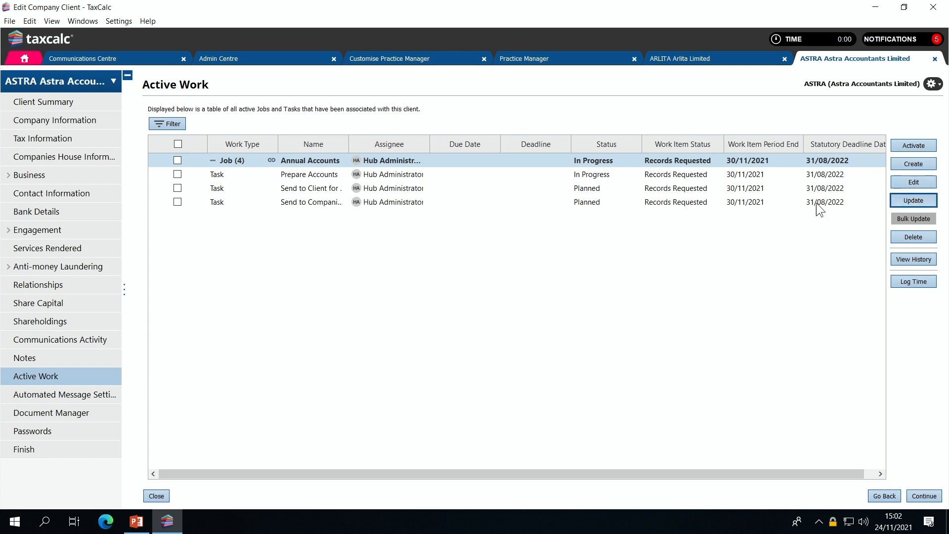
click(366, 198)
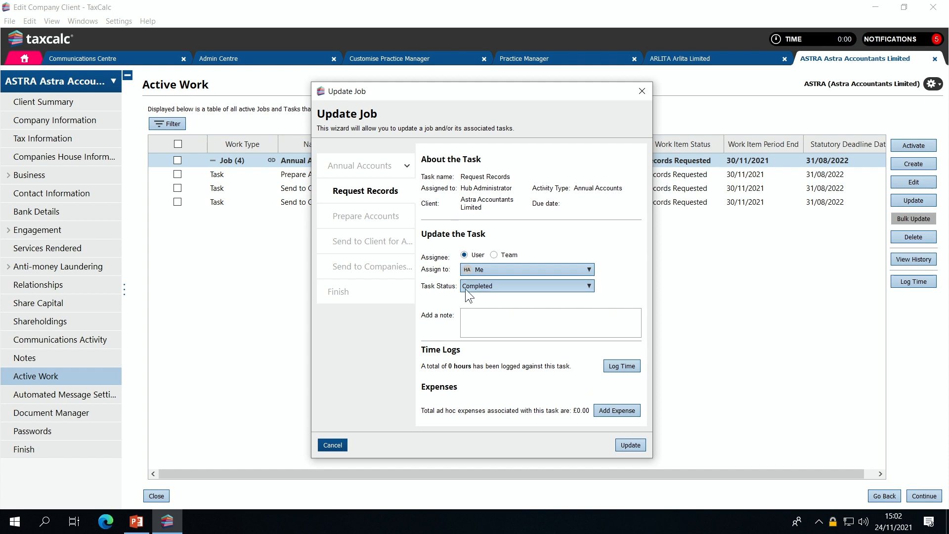
click(641, 92)
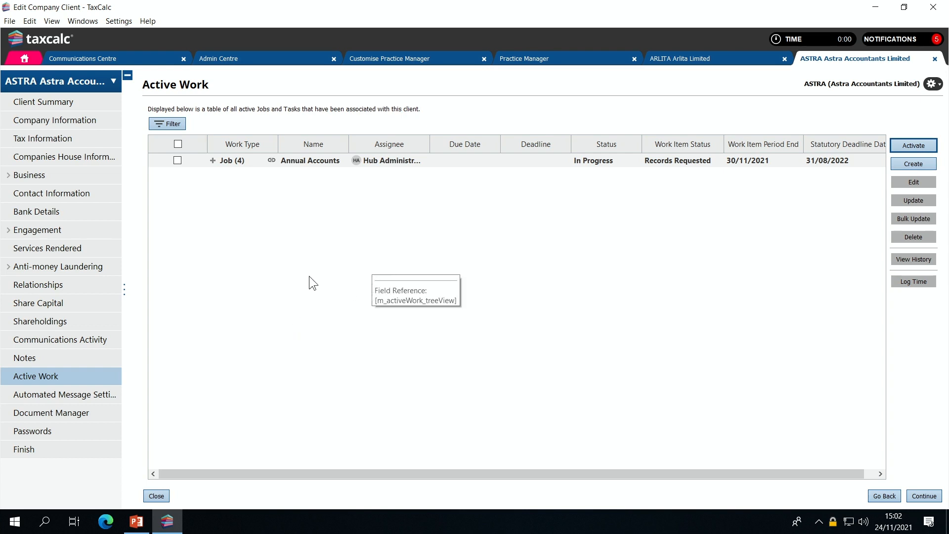
Return to Message Activity in Communications Centre, search the sent messages for subjects containing "pre", and clear the search.
click(111, 59)
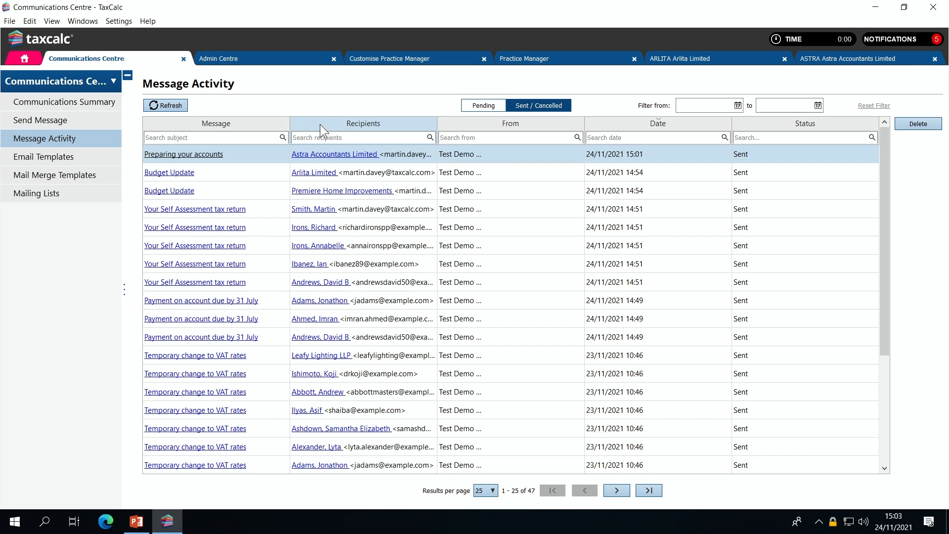
click(484, 105)
click(537, 107)
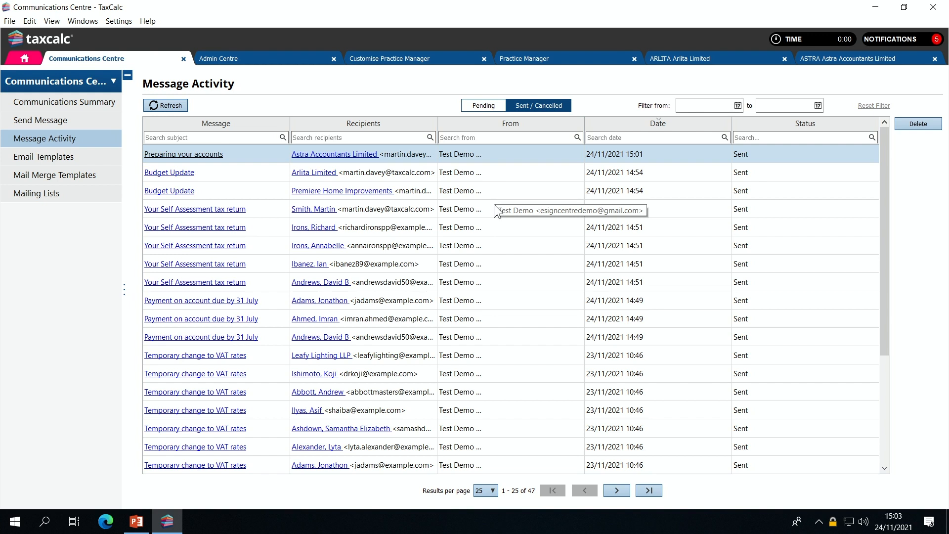
click(181, 138)
text(pre)
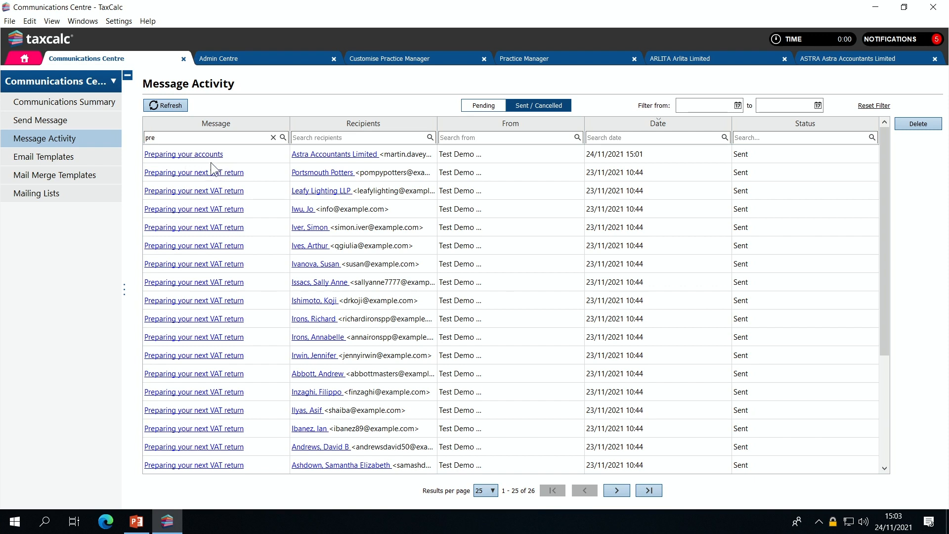
key(BackSpace)
key(BackSpace)
key(BackSpace)
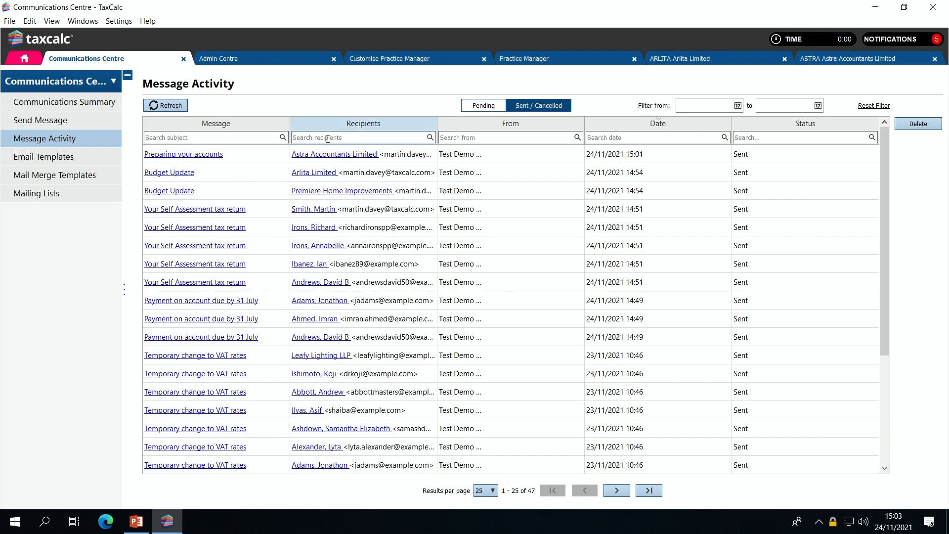
Search the sent messages for recipients matching "ast", clear the search, and view the sent Preparing your accounts message to Astra Accountants Limited.
click(327, 139)
text(ast)
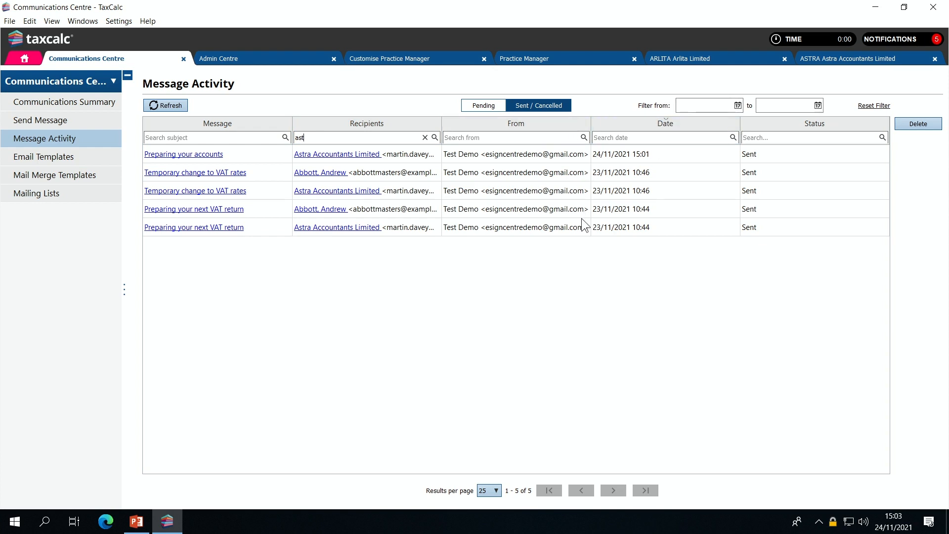
key(BackSpace)
key(BackSpace)
key(BackSpace)
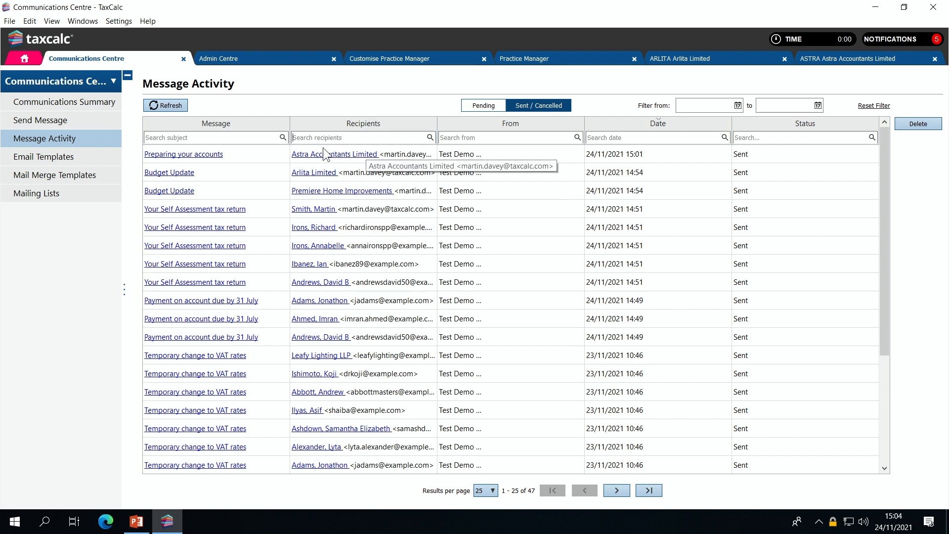
click(200, 154)
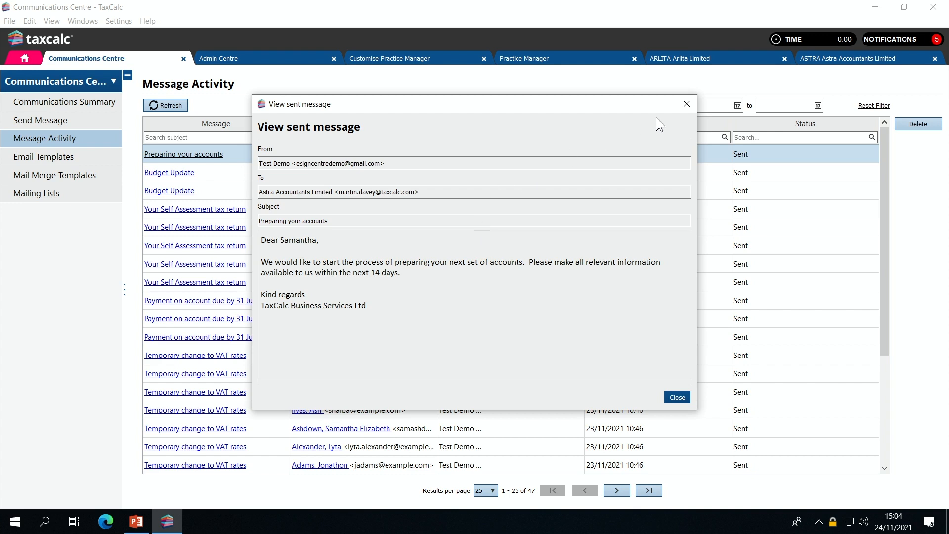
click(685, 106)
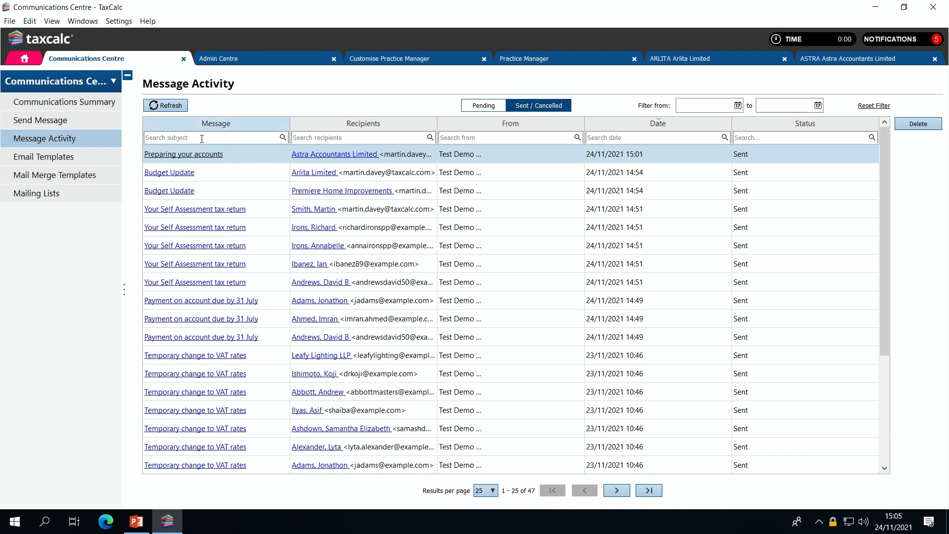
Review Communications Activity in Astra Accountants Limited's client record, including the content of the automated Preparing your accounts email.
click(841, 59)
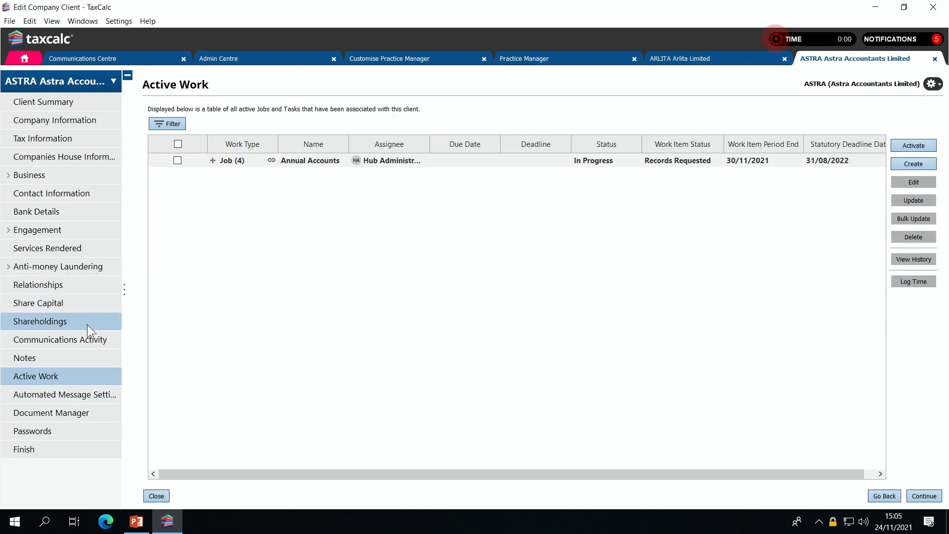
click(73, 341)
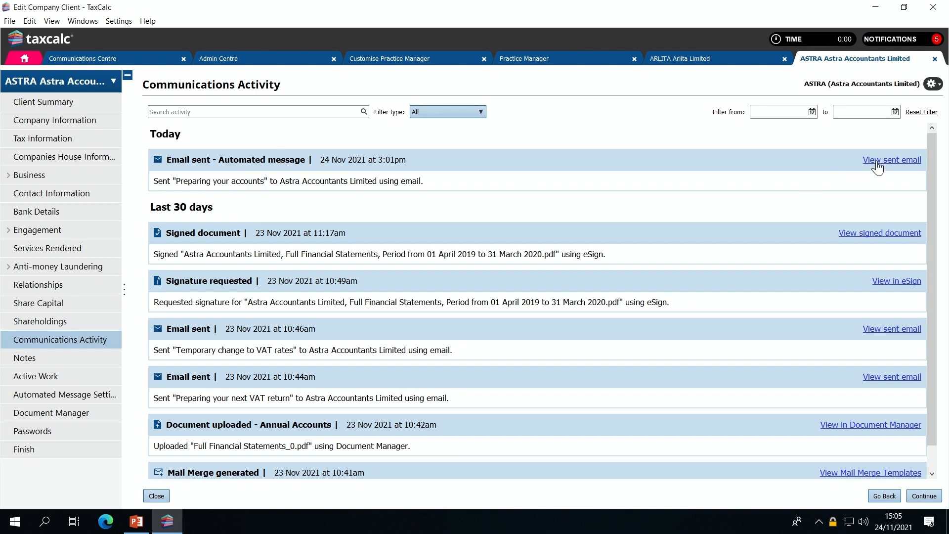
click(877, 161)
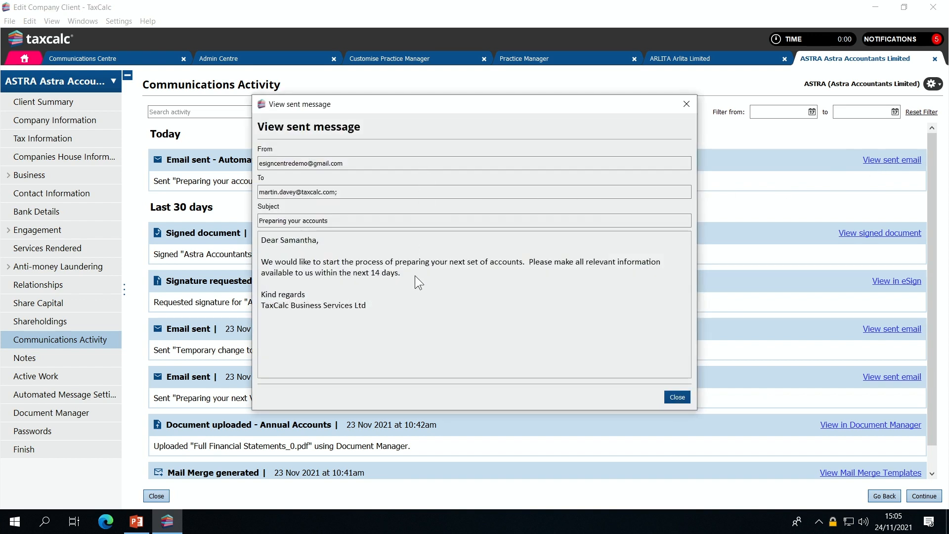
click(685, 104)
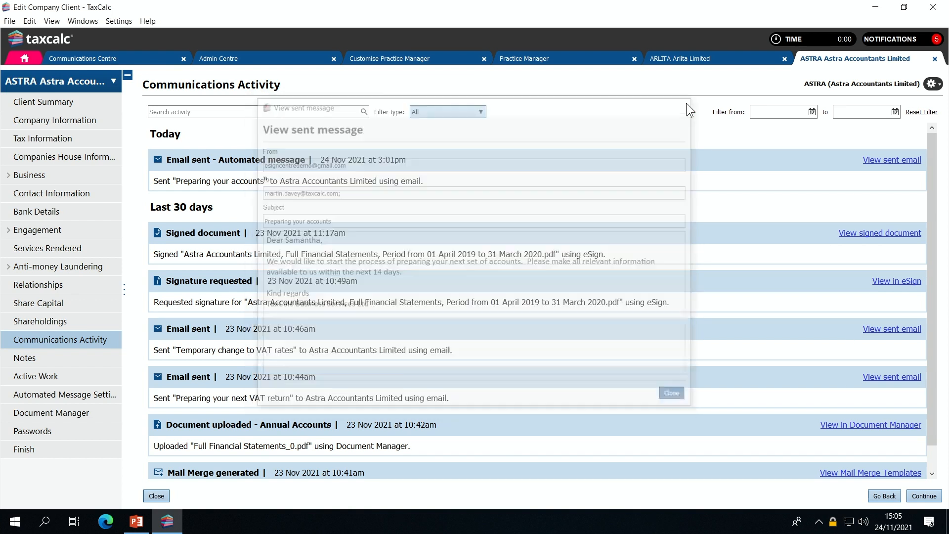
scroll(464, 228, down, 1)
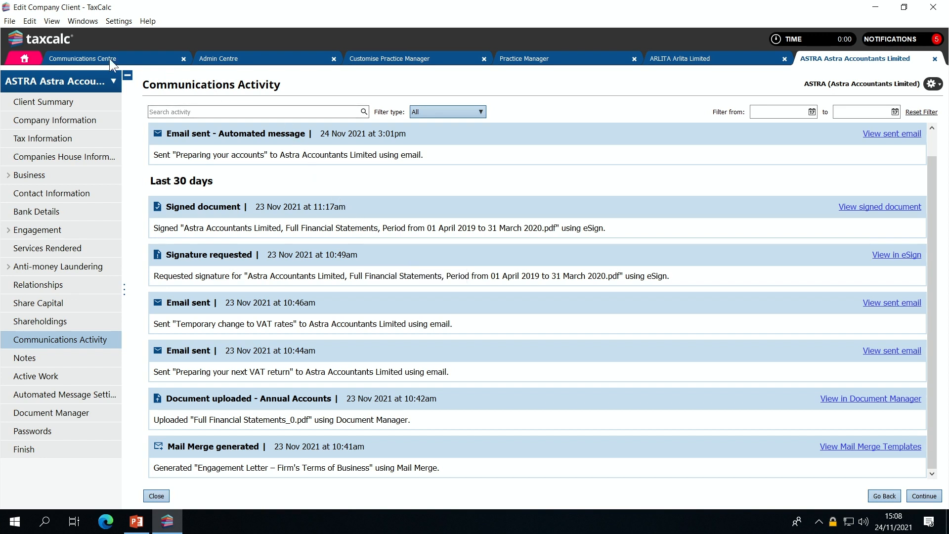
Open the Mail Merge Templates list from the communications options in Practice Manager.
click(541, 58)
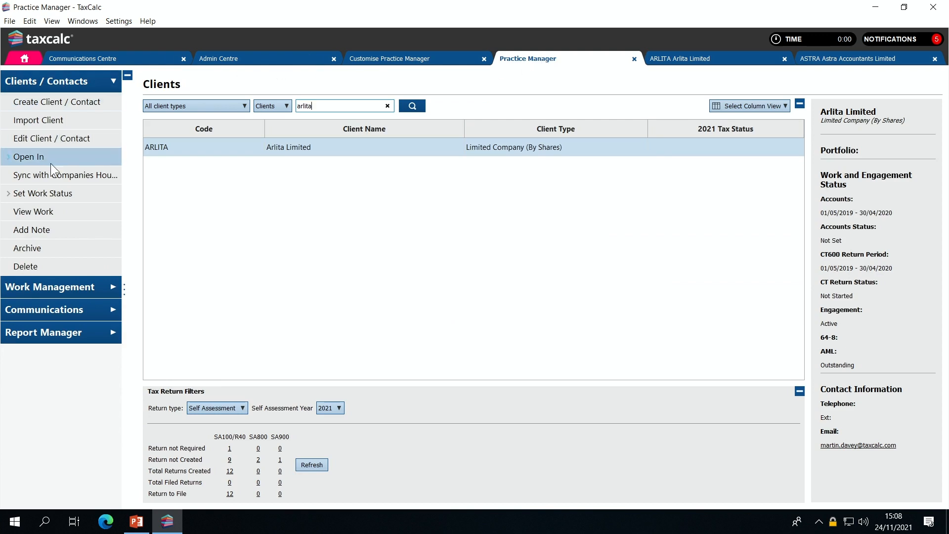
click(57, 309)
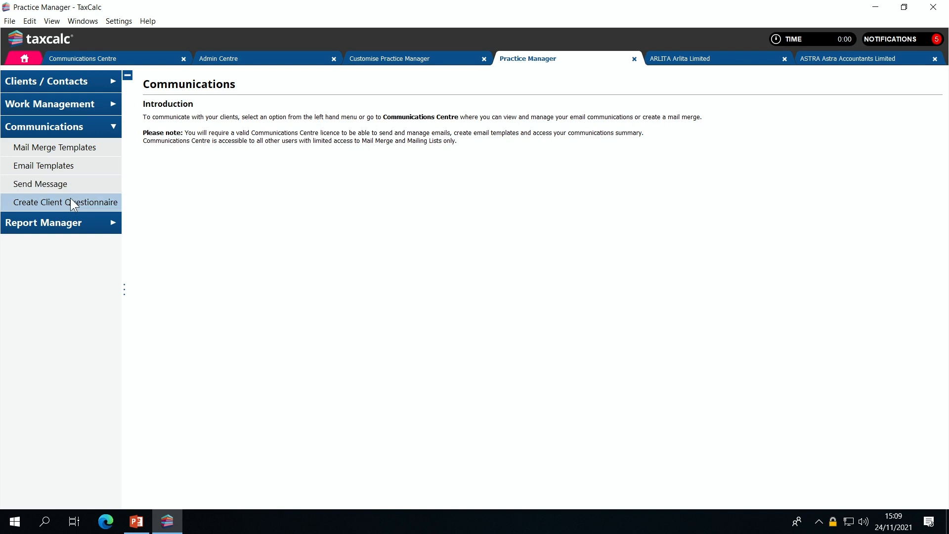
click(70, 147)
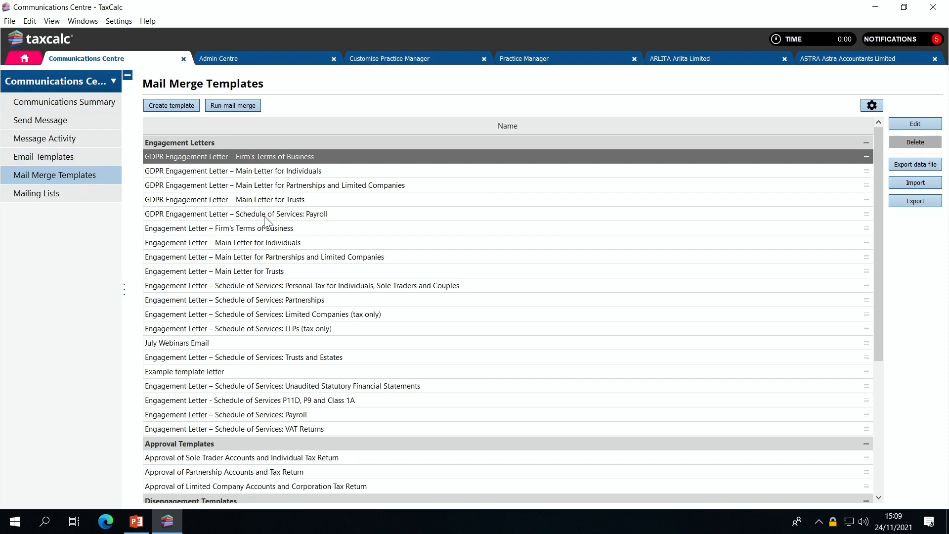
mouse_move(267, 230)
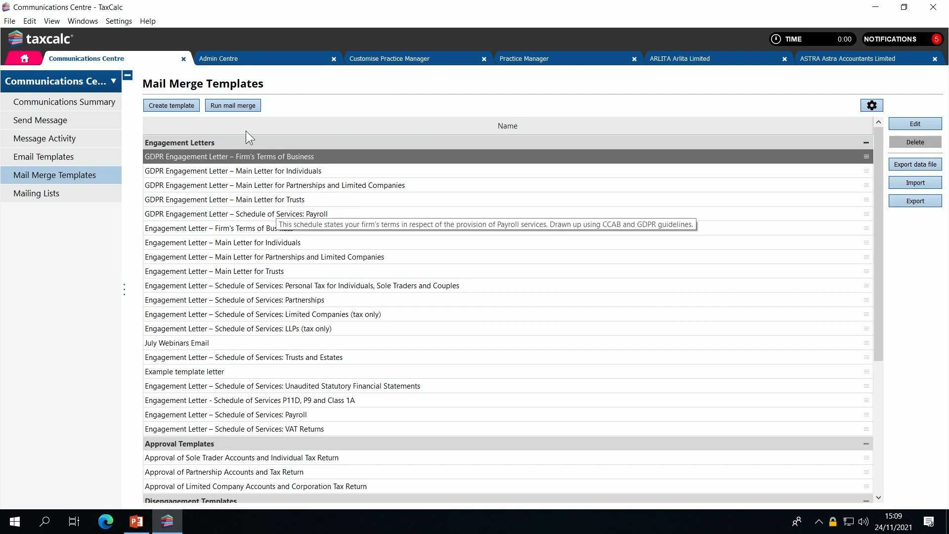
Preview the clients in the Enrolled for MTD mailing list for a 2021 mail merge, and cancel without choosing it.
click(233, 105)
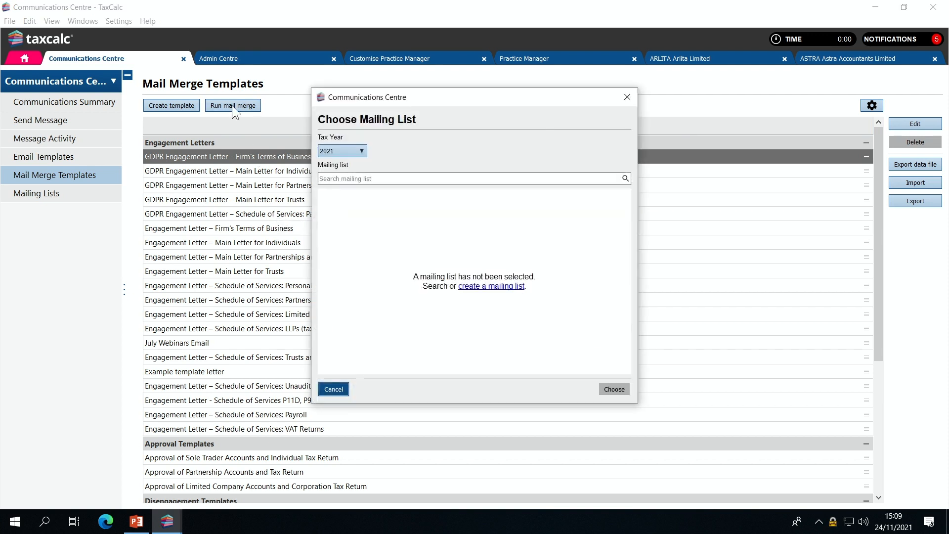
click(366, 179)
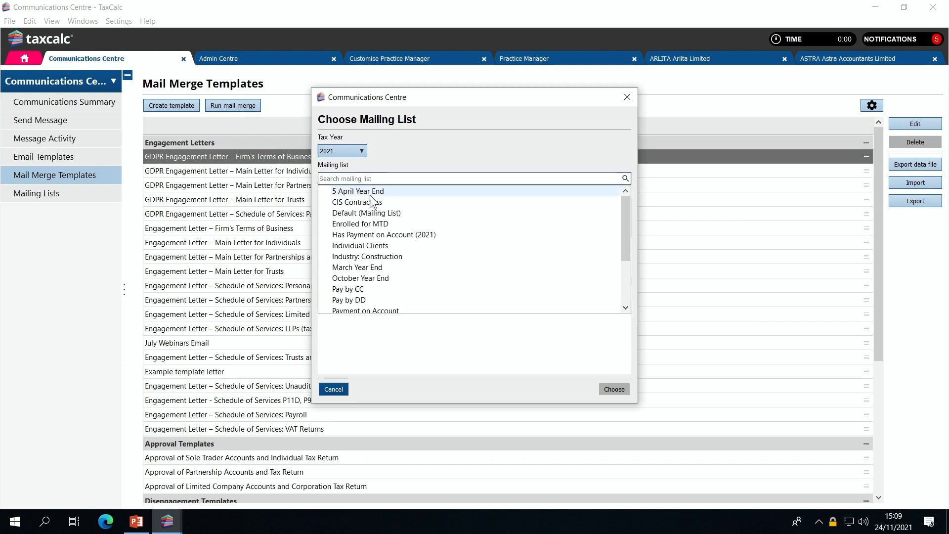
scroll(371, 207, down, 1)
scroll(368, 203, down, 1)
scroll(368, 203, up, 1)
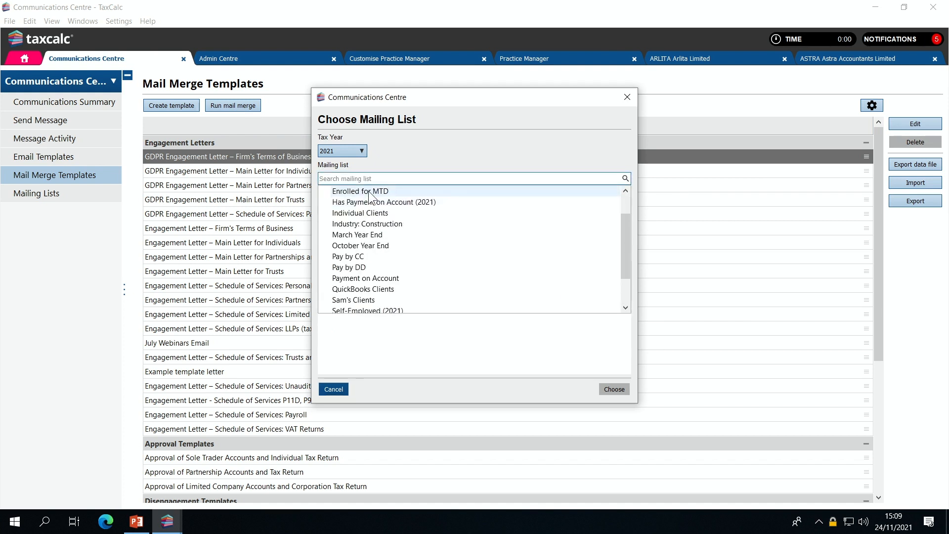
click(368, 191)
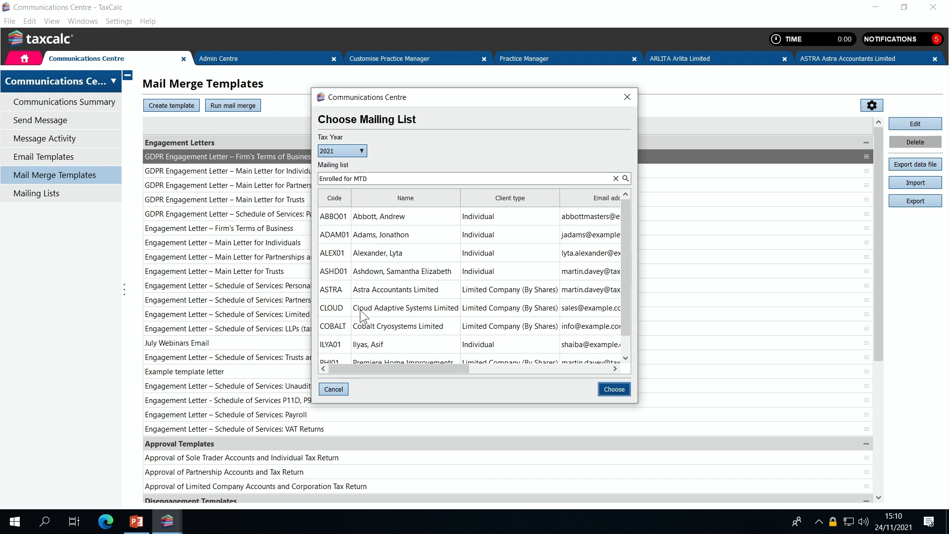
click(334, 389)
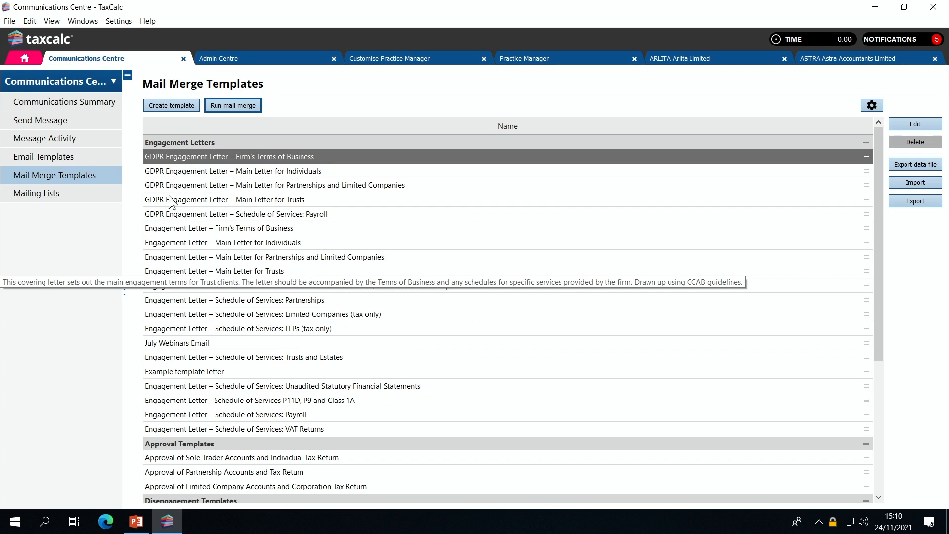
Open a blank message in Send Message and look through the client identifier tokens available, without inserting any.
click(79, 120)
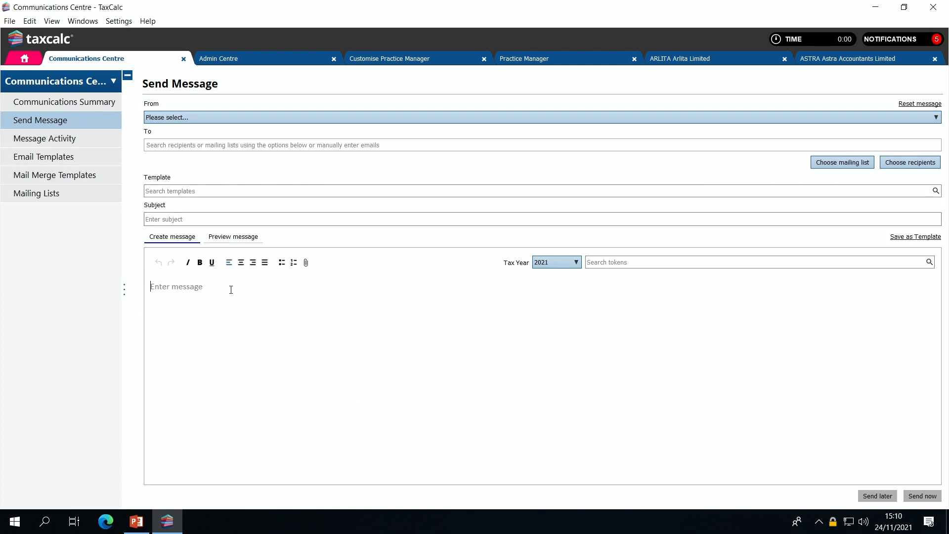
click(620, 262)
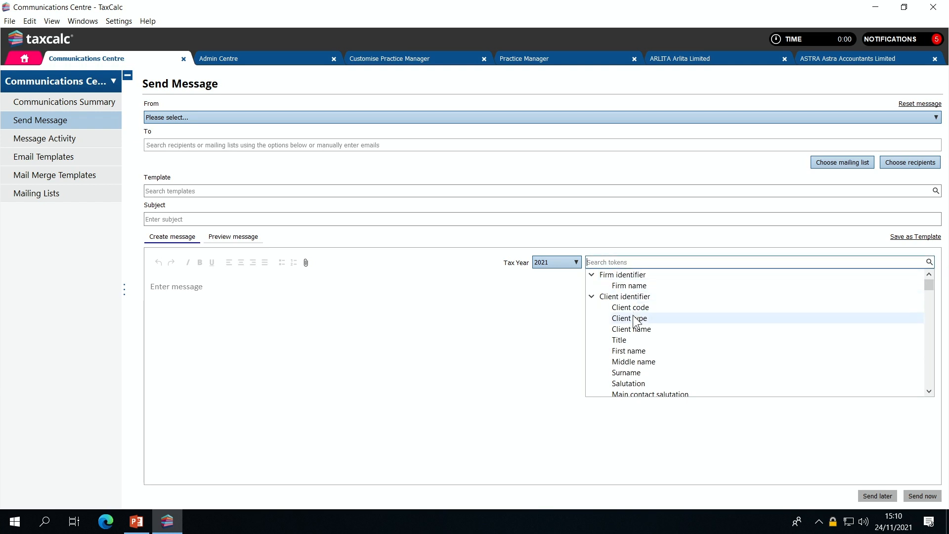
scroll(635, 319, down, 2)
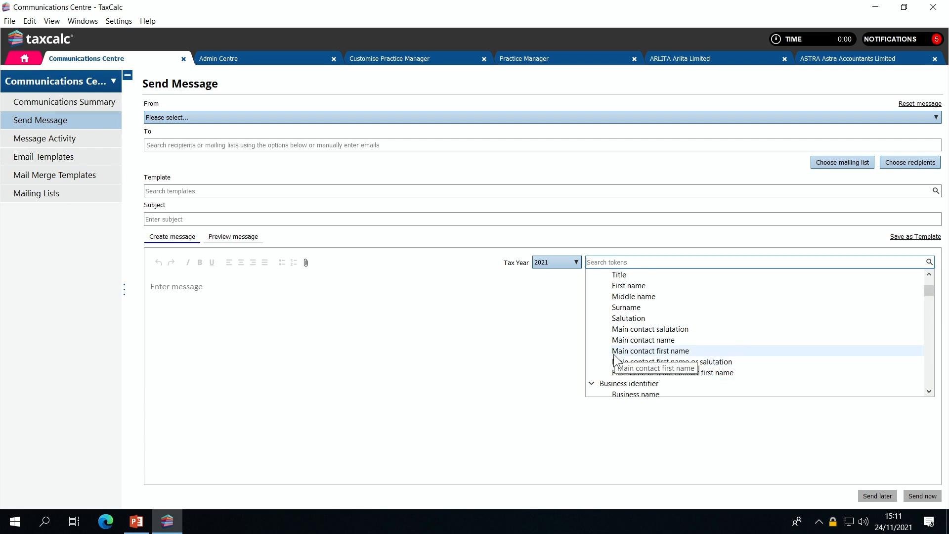
click(301, 307)
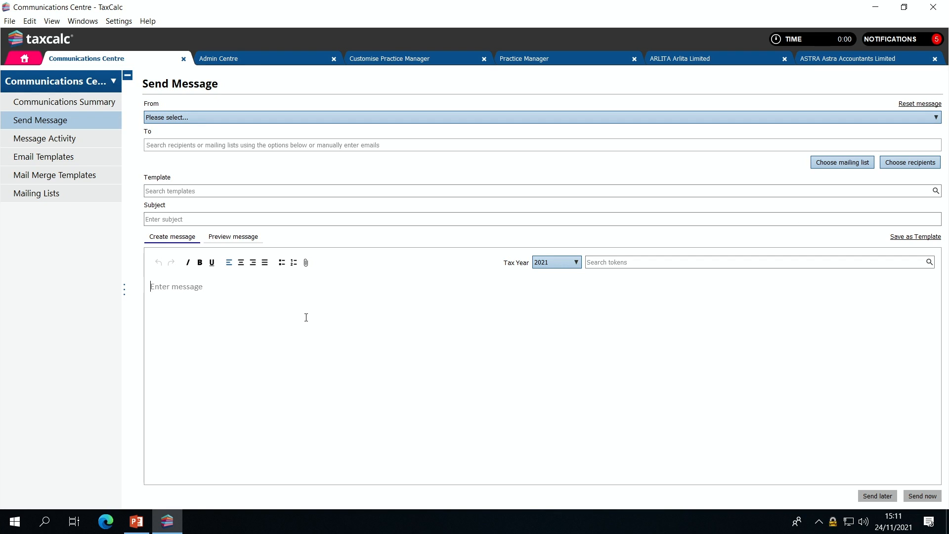
Open Astra Accountants Limited's accounts for 1 April 2020 to 30 November 2021 in Accounts Production, starting from its client record.
click(842, 60)
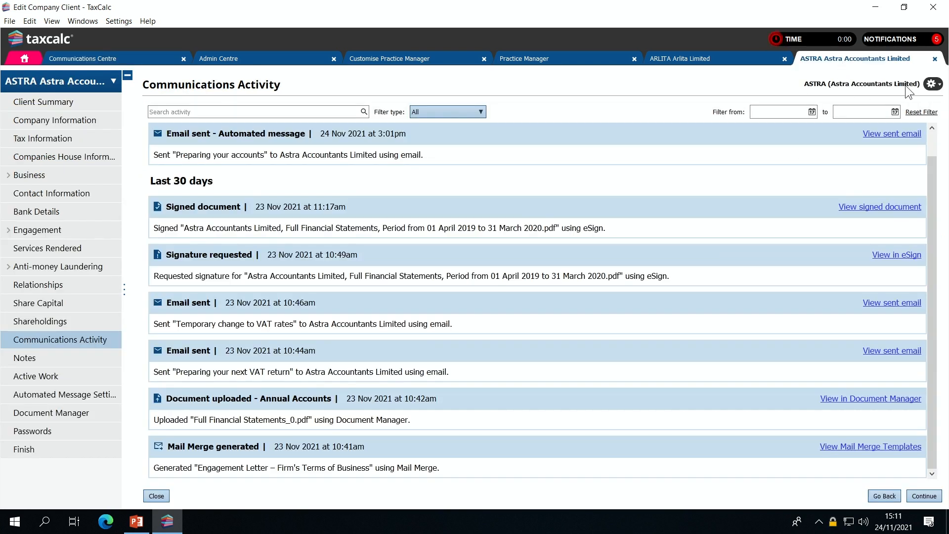
click(931, 83)
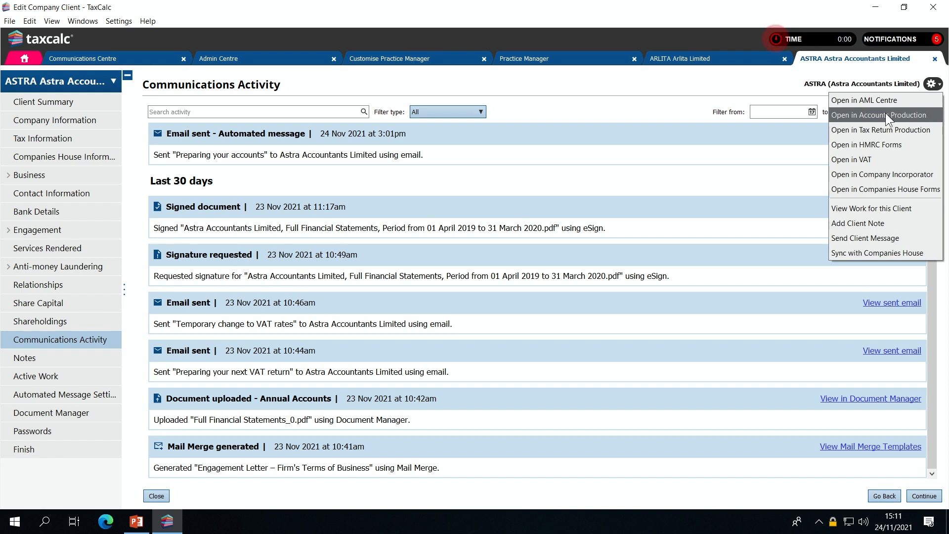
click(885, 115)
click(593, 366)
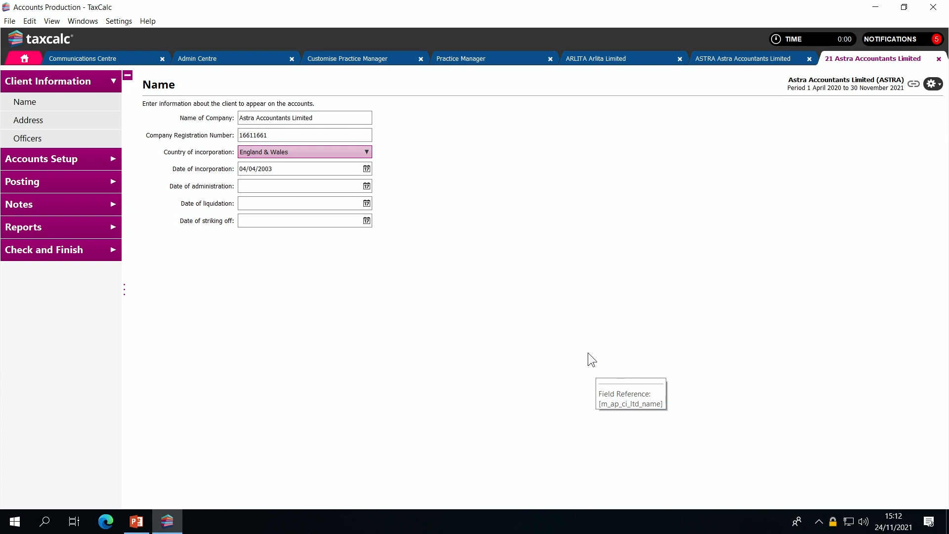
Start a client message to Astra Accountants Limited from its accounts, with Test Demo as the sender.
click(932, 85)
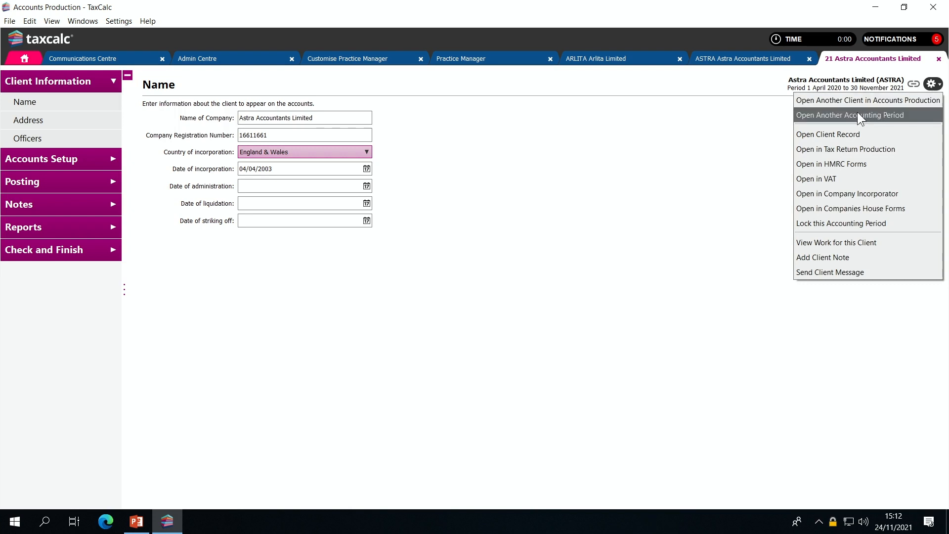
click(858, 271)
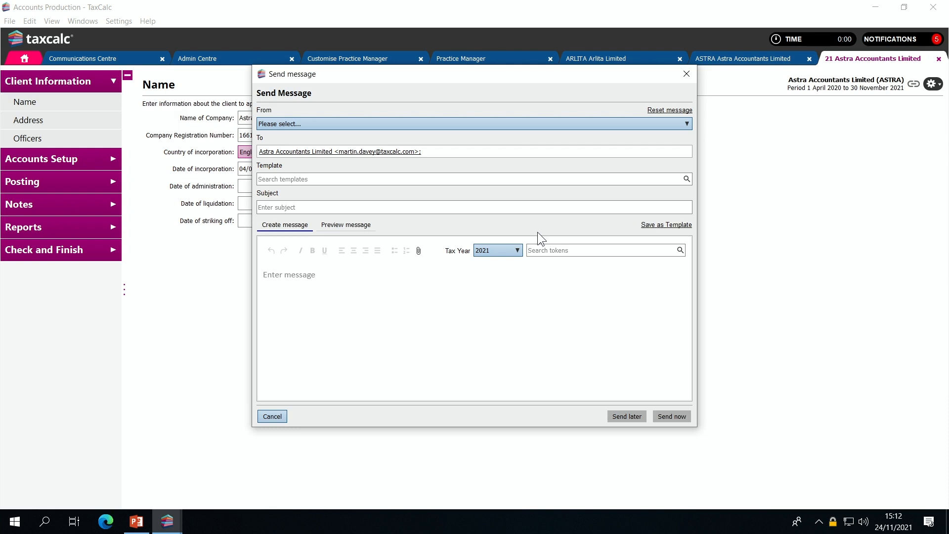
click(458, 121)
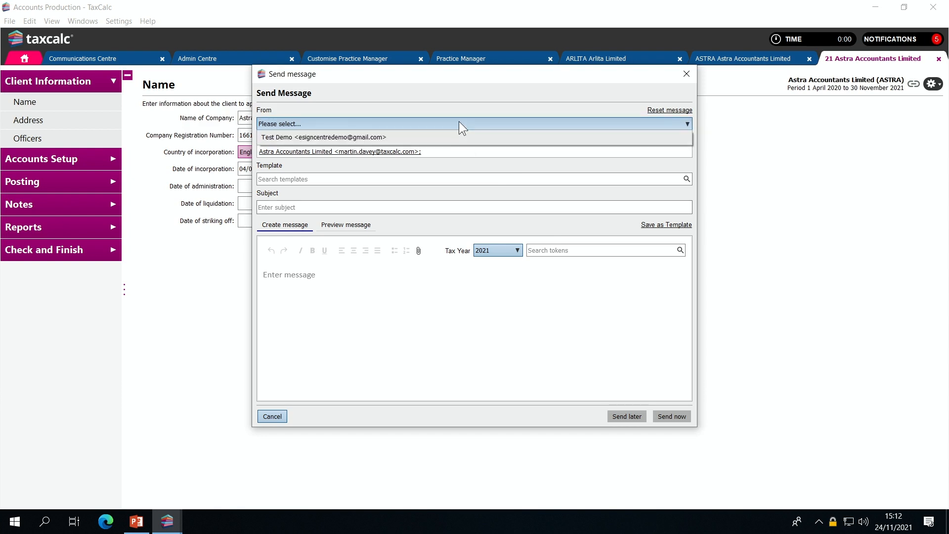
click(459, 131)
click(460, 122)
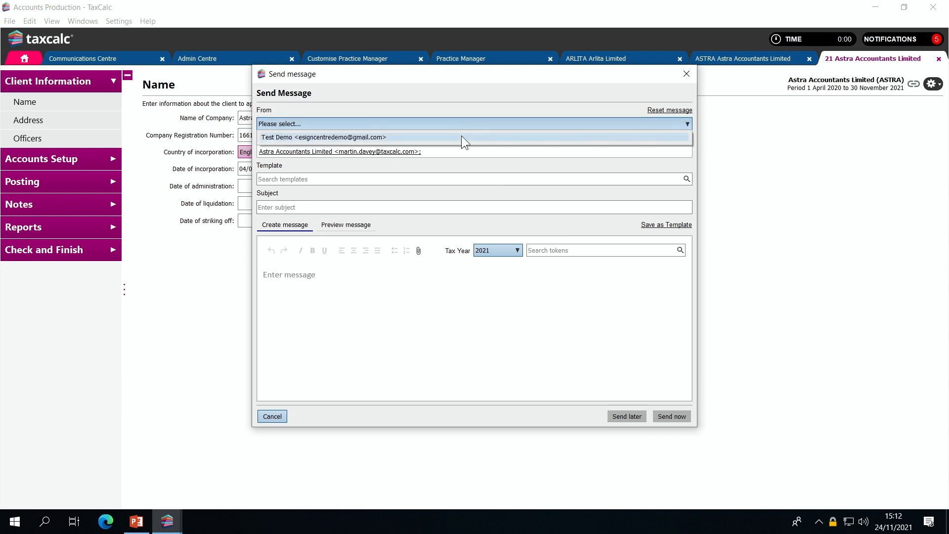
click(460, 137)
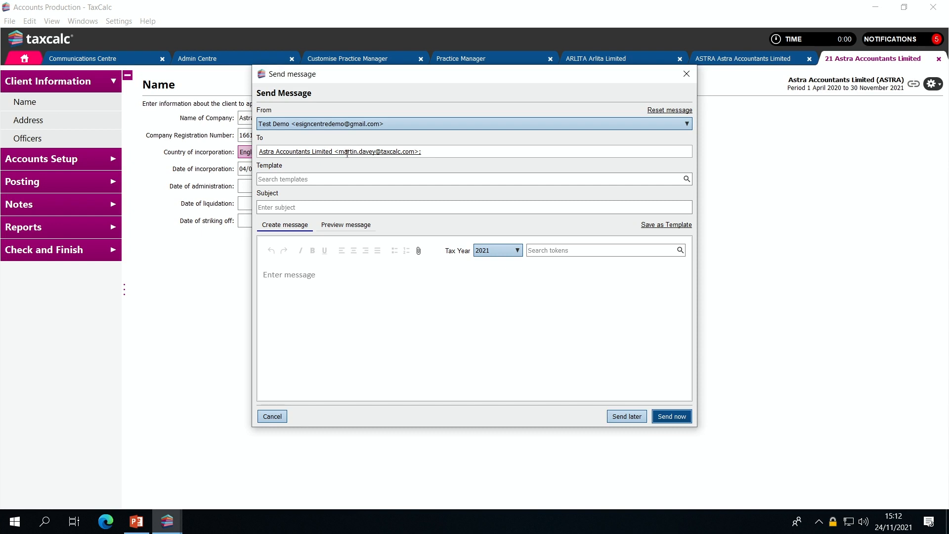
Apply the Client query template from the Other group to the Astra Accountants Limited message.
click(318, 180)
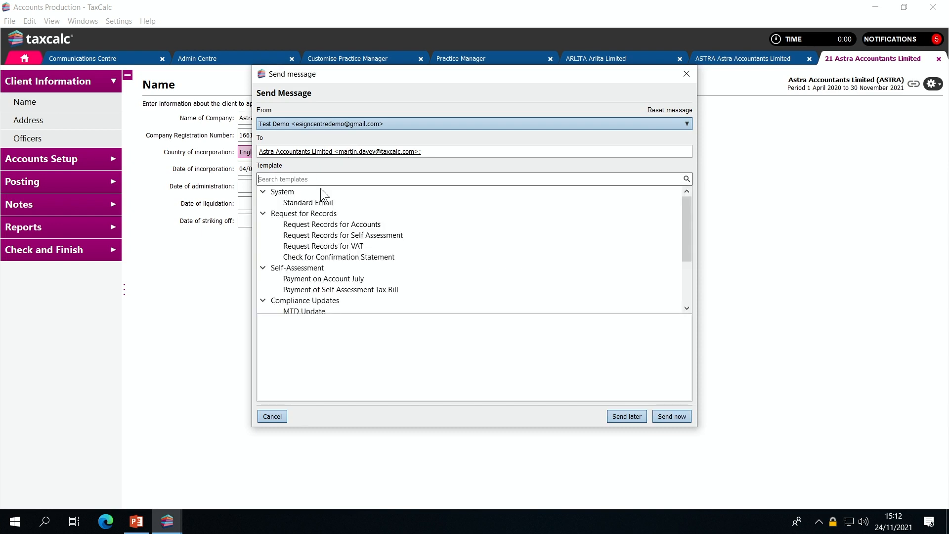
scroll(358, 262, down, 3)
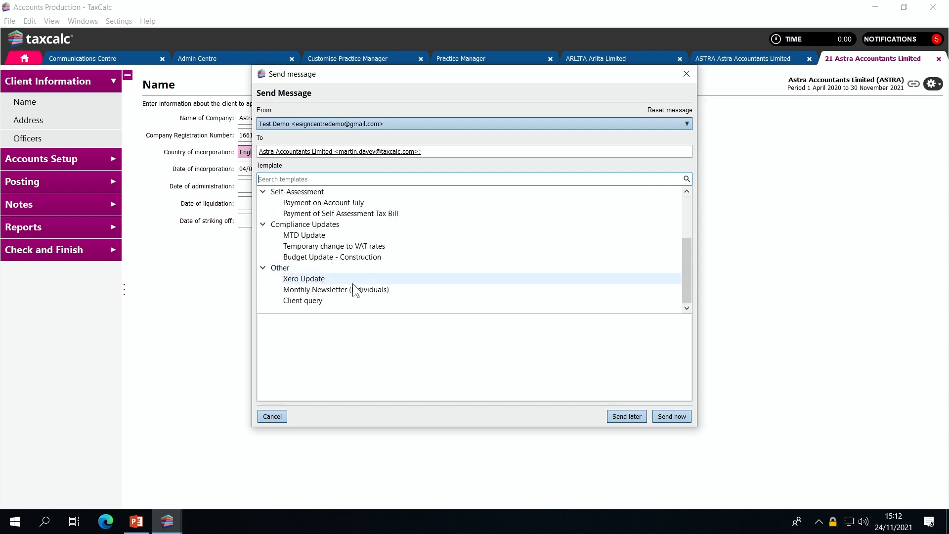
click(324, 301)
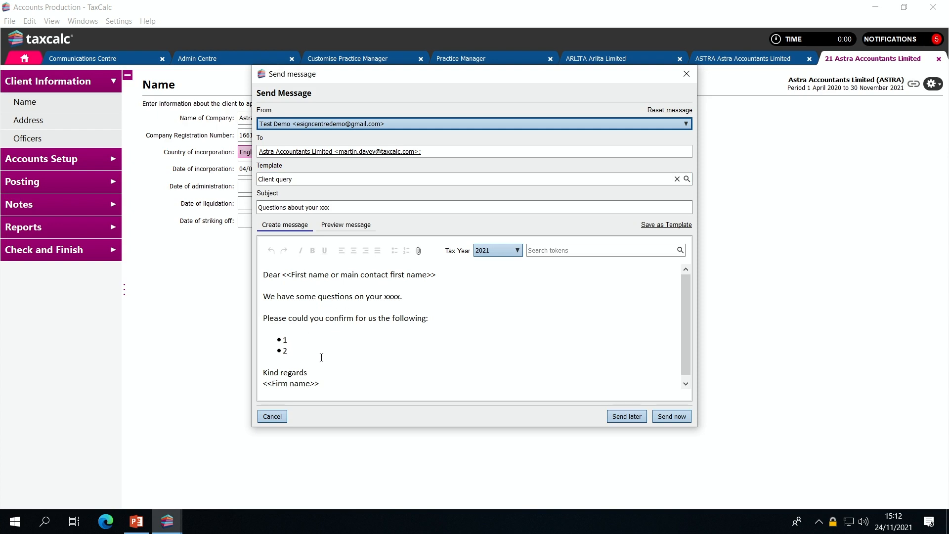
Preview the client query message for Astra Accountants Limited and send it immediately.
click(345, 225)
click(548, 250)
click(543, 261)
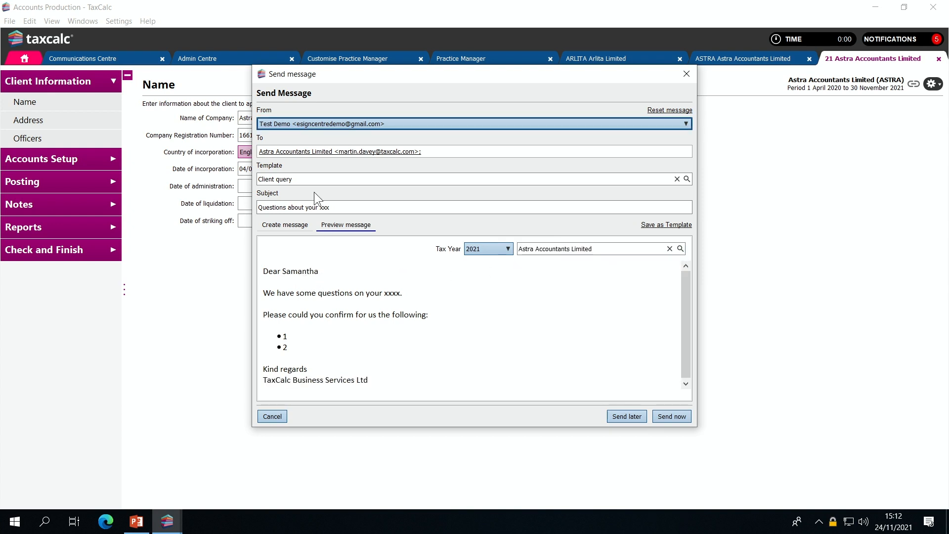
click(671, 416)
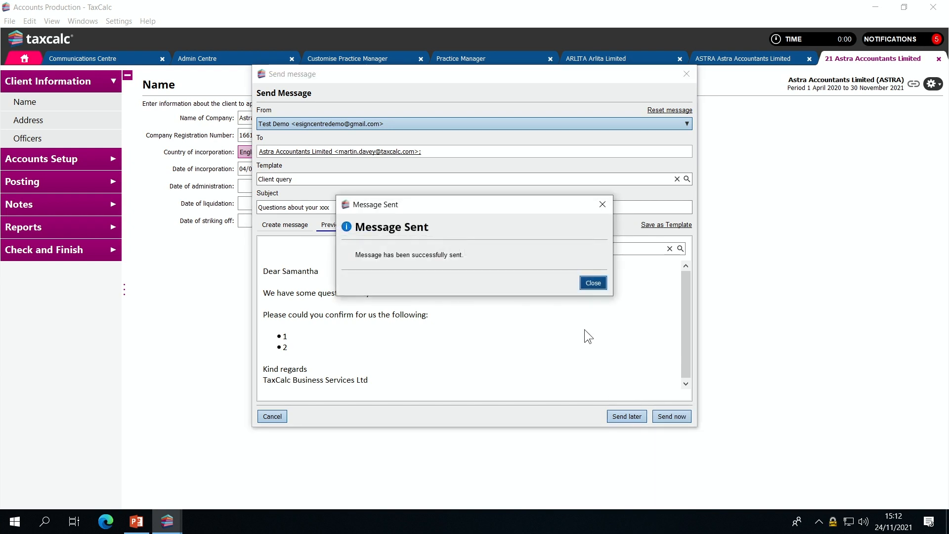
click(593, 281)
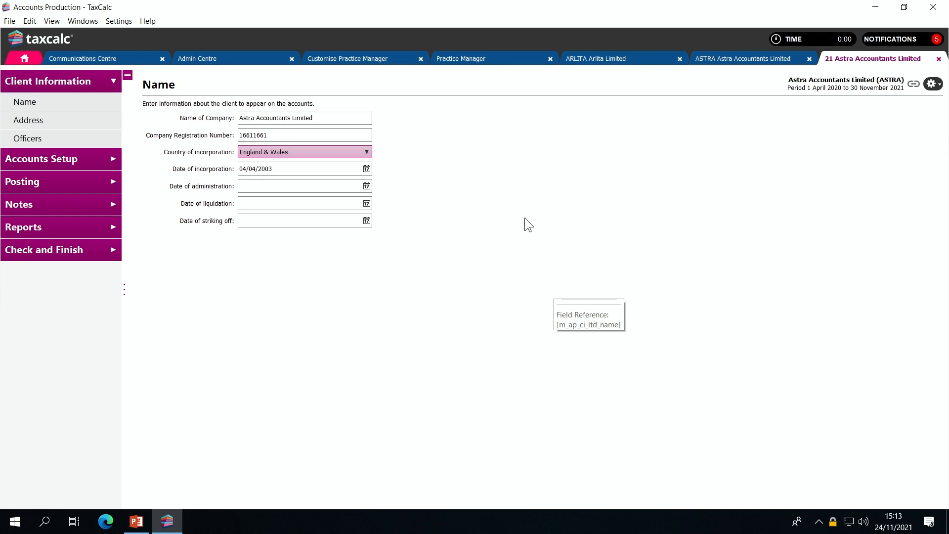
Address a Communications Centre message from Test Demo to the Xero Clients mailing list.
click(115, 58)
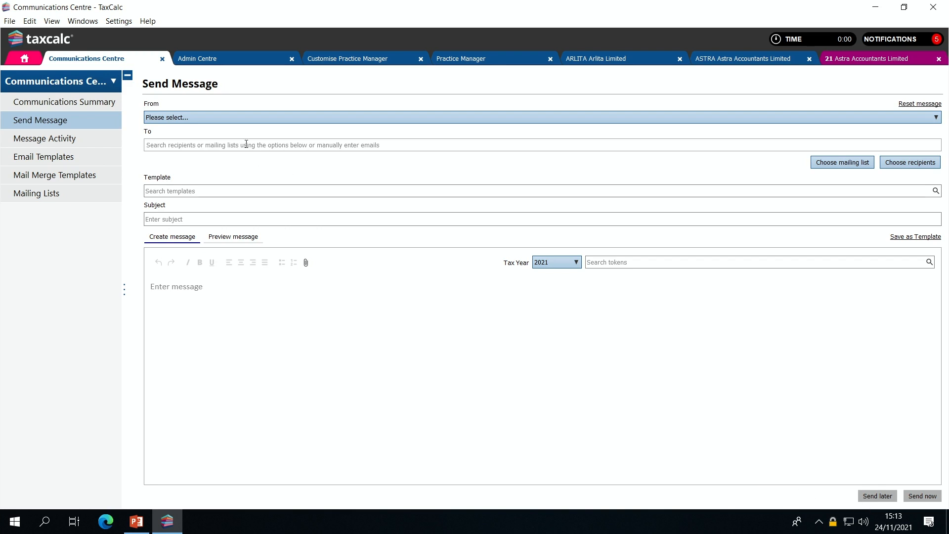
click(227, 117)
click(226, 129)
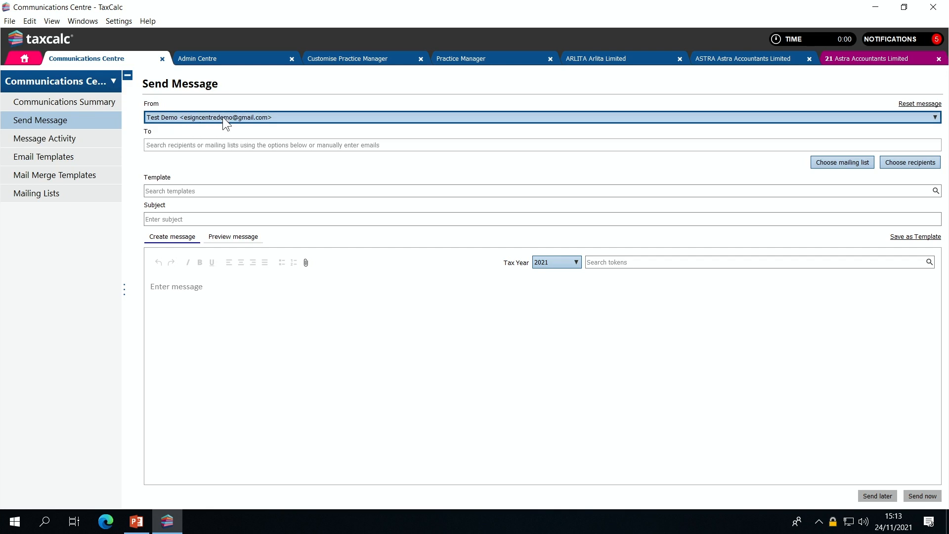
click(839, 165)
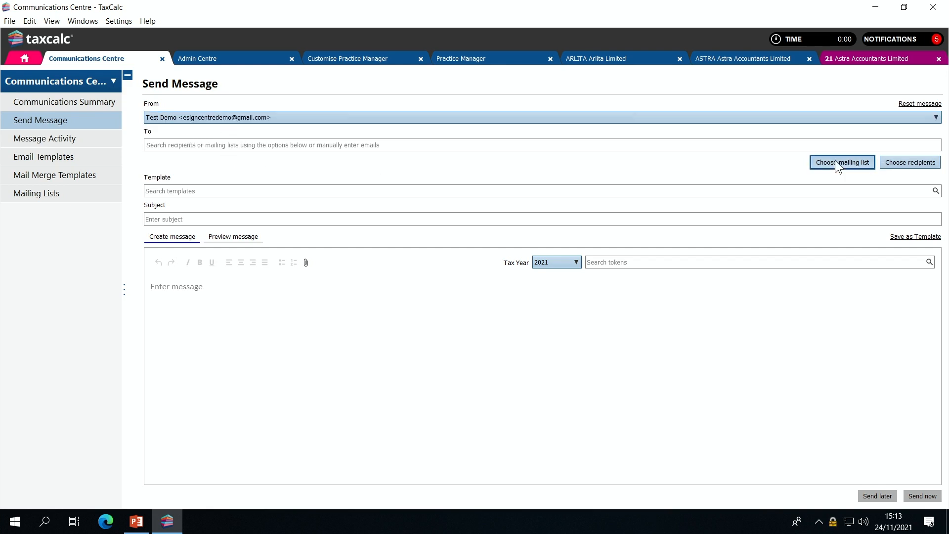
click(402, 152)
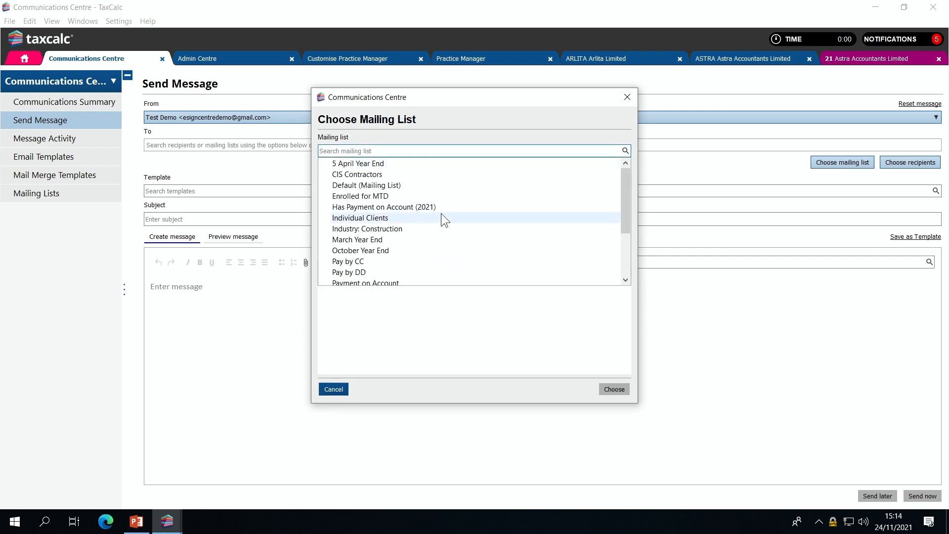
scroll(431, 206, down, 3)
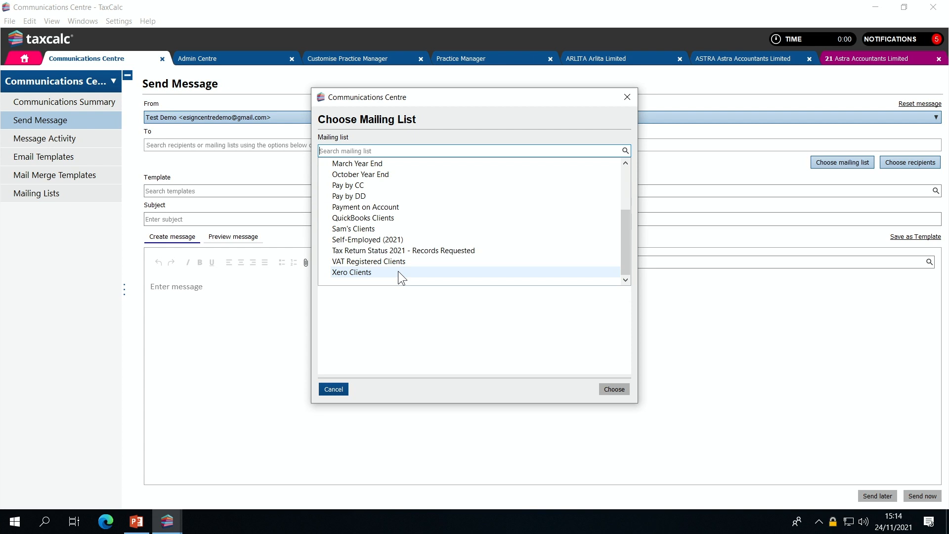
click(398, 271)
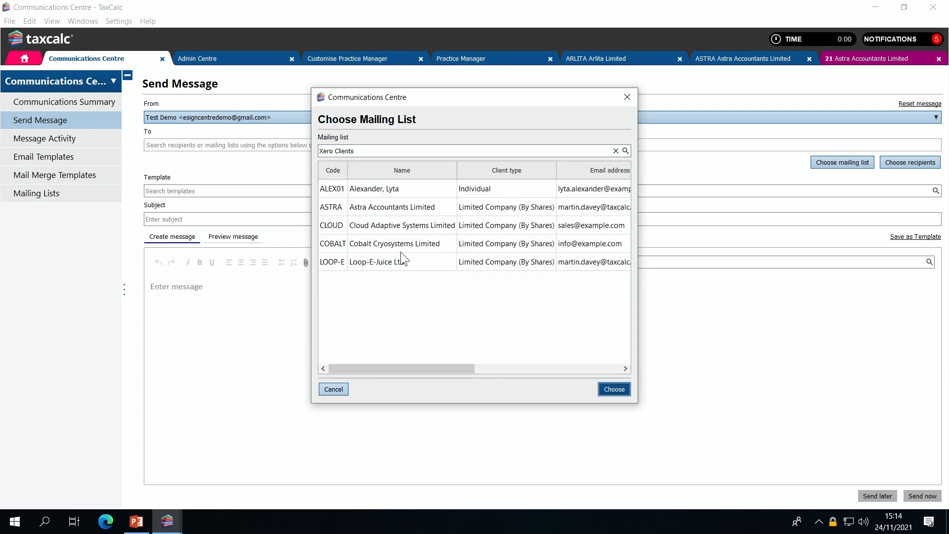
click(612, 389)
Apply the Xero Update template to the message and save it for sending on 30/11/2021.
click(202, 192)
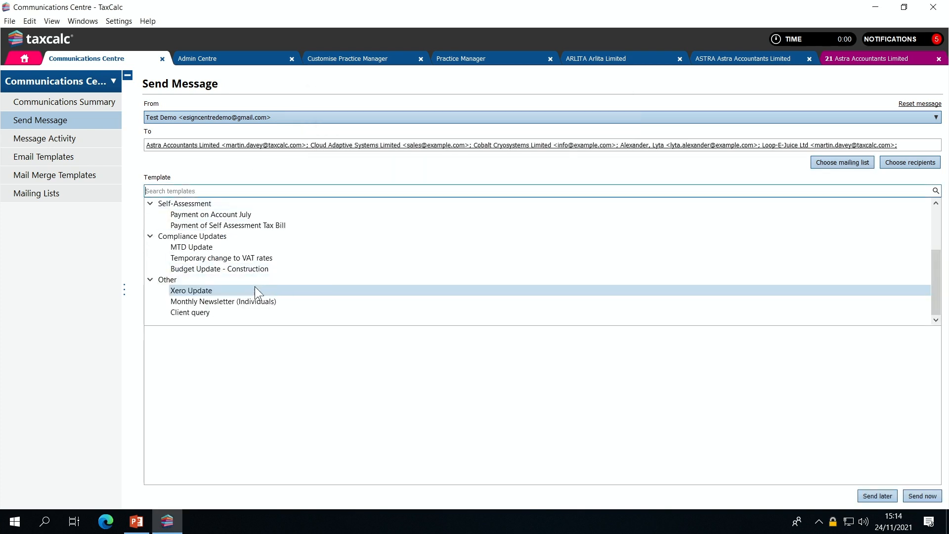
click(213, 290)
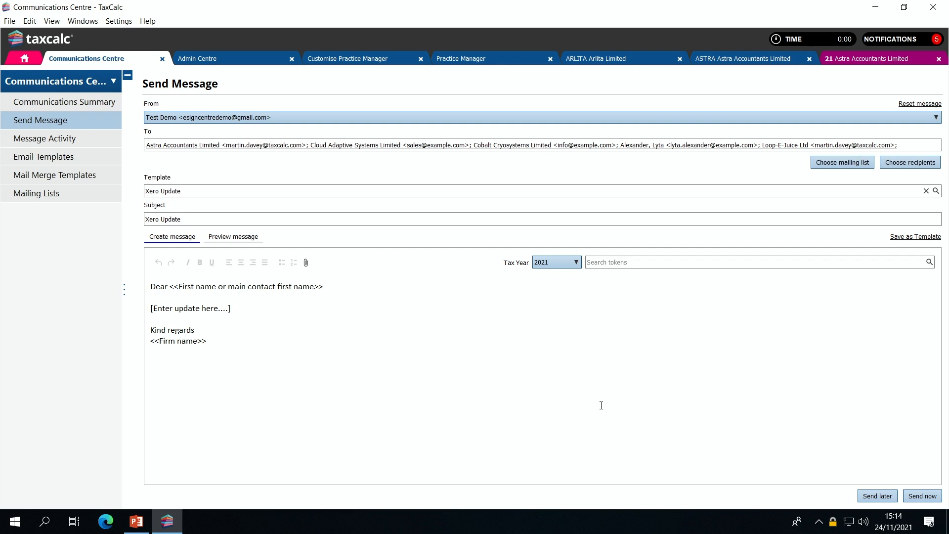
click(874, 496)
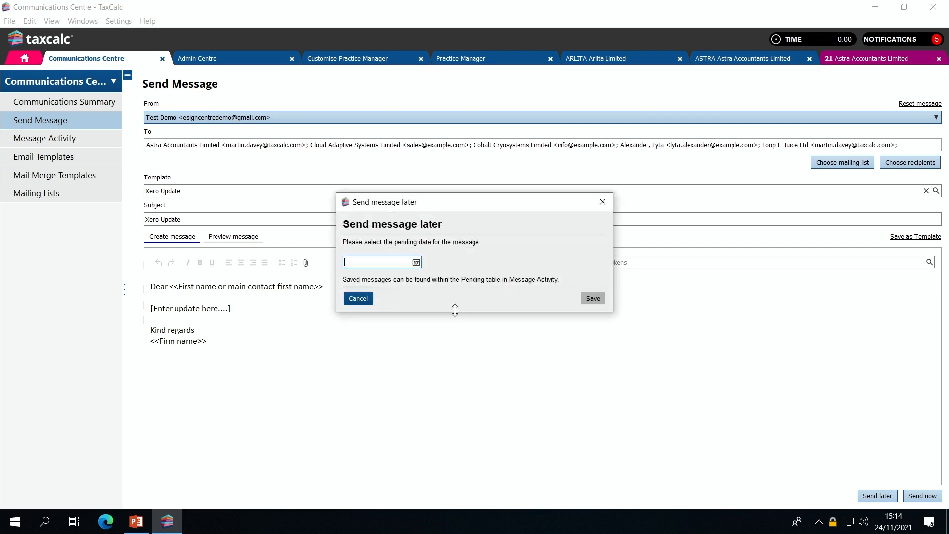
click(416, 261)
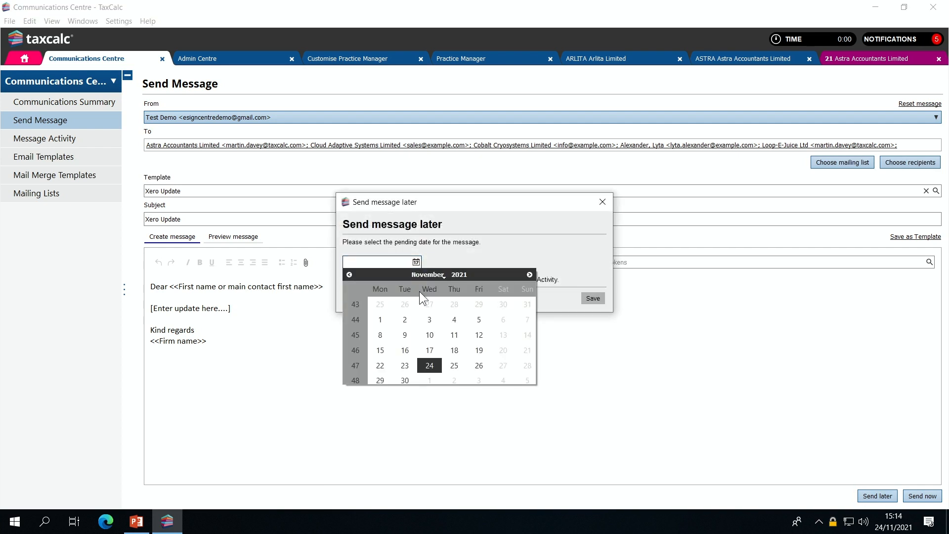
click(404, 380)
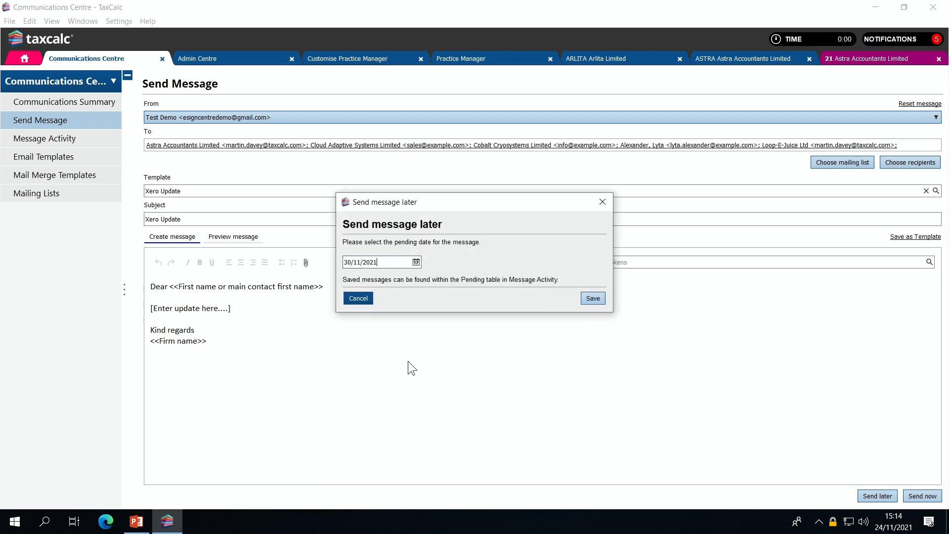
click(594, 299)
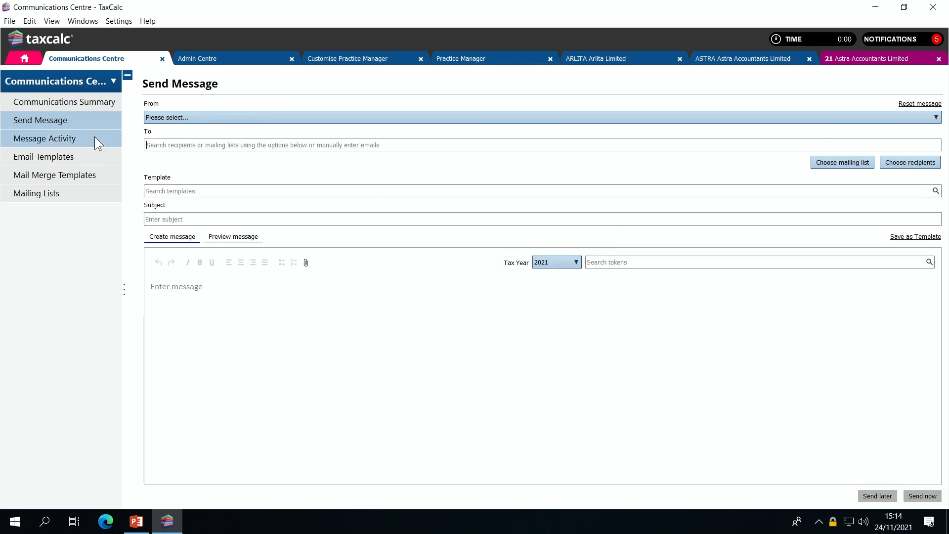
Refresh the pending messages in Message Activity, filter them by subject "xero", and check the bulk send options without sending.
click(79, 138)
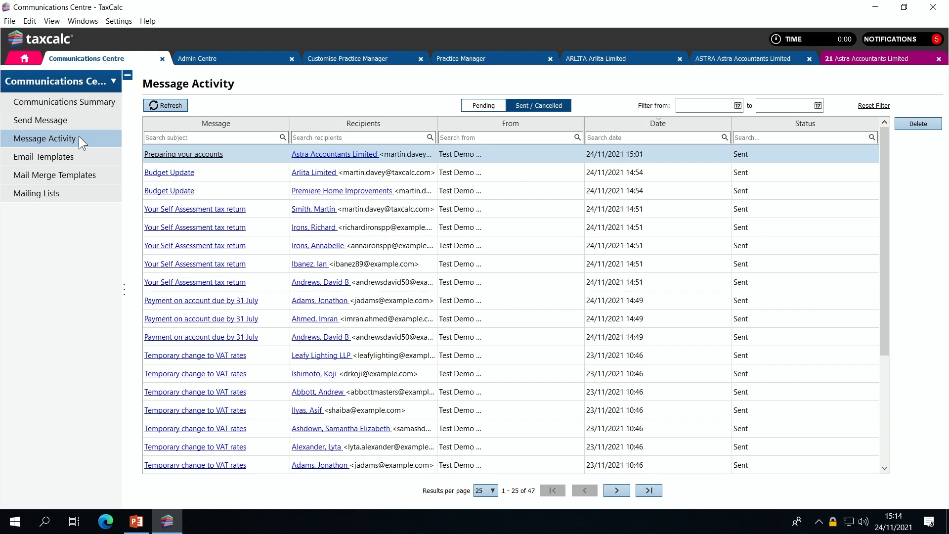
click(482, 105)
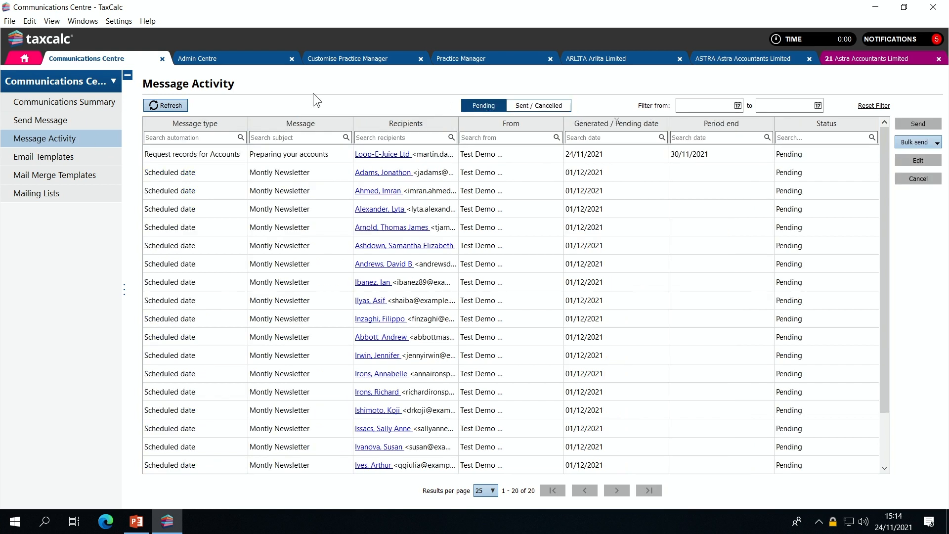
click(167, 105)
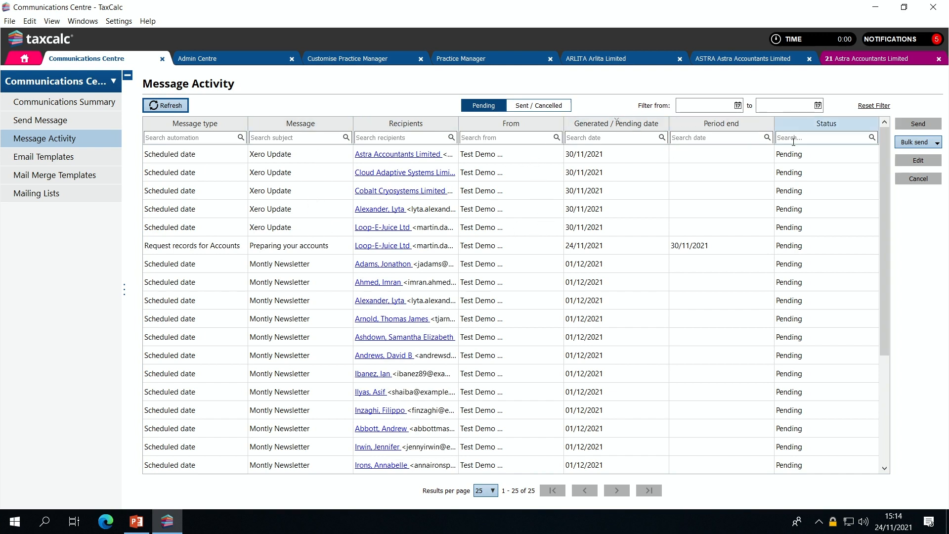
click(272, 137)
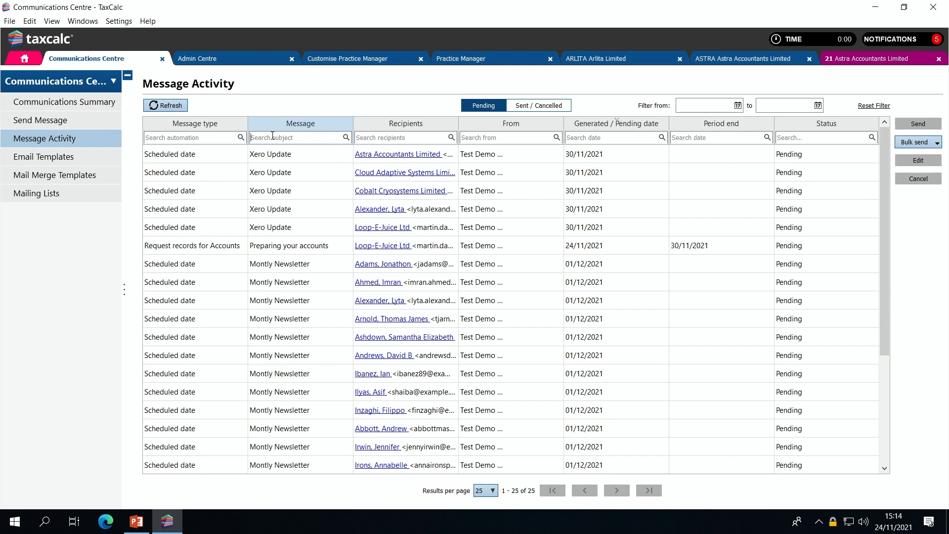
text(xero)
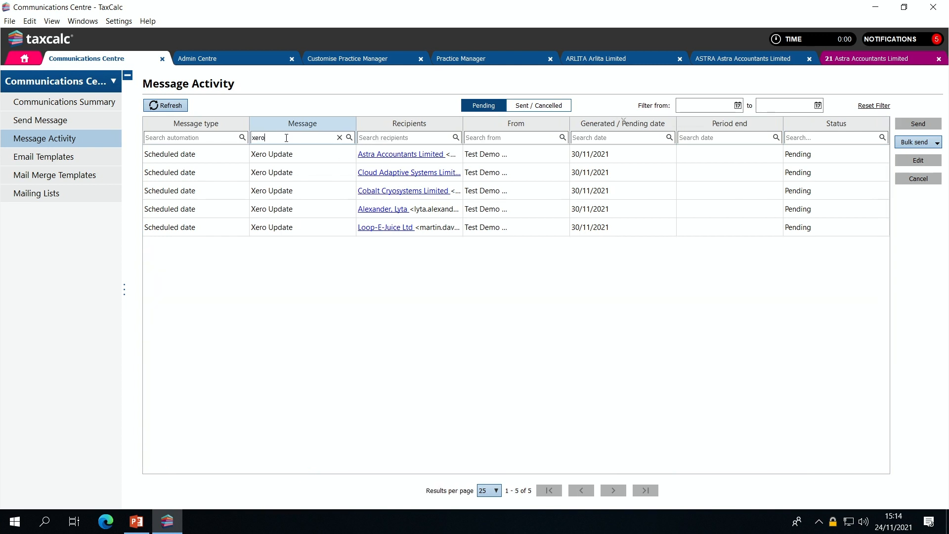
click(912, 145)
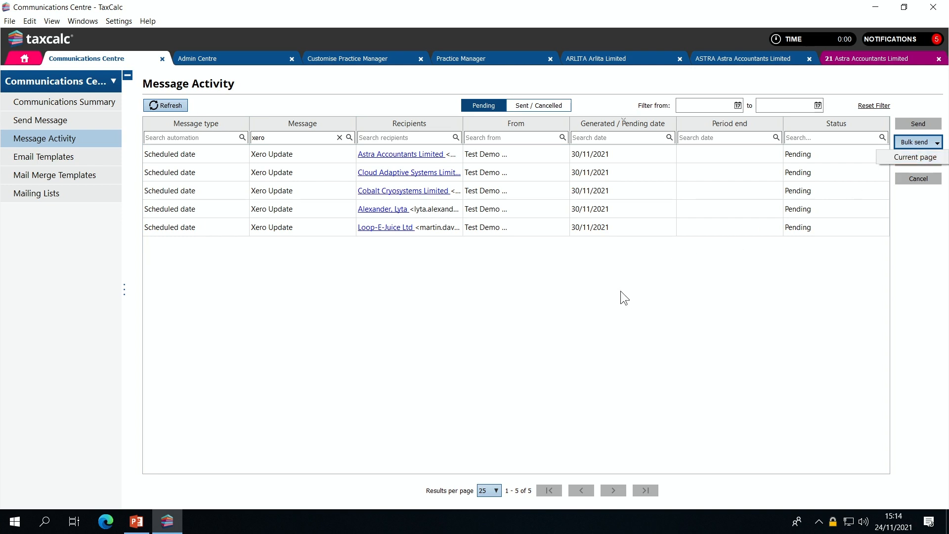
click(592, 288)
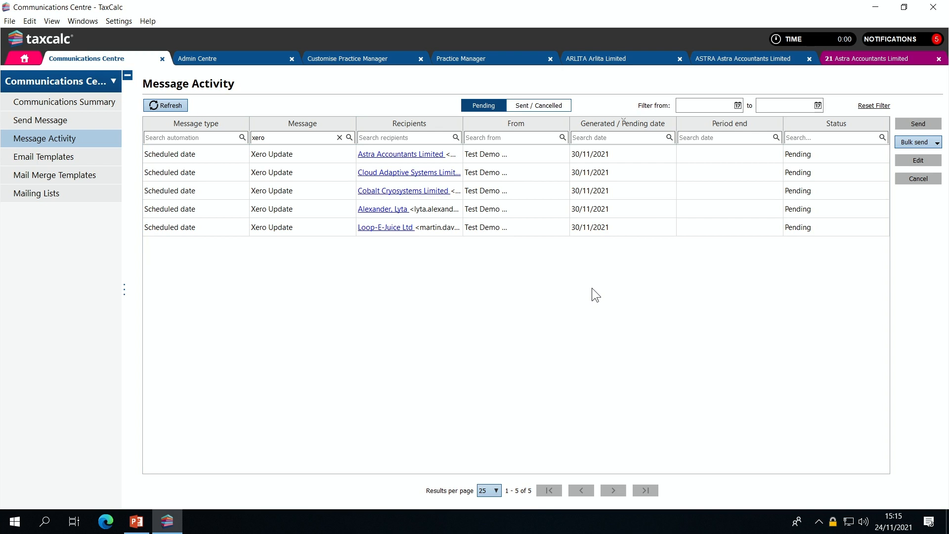